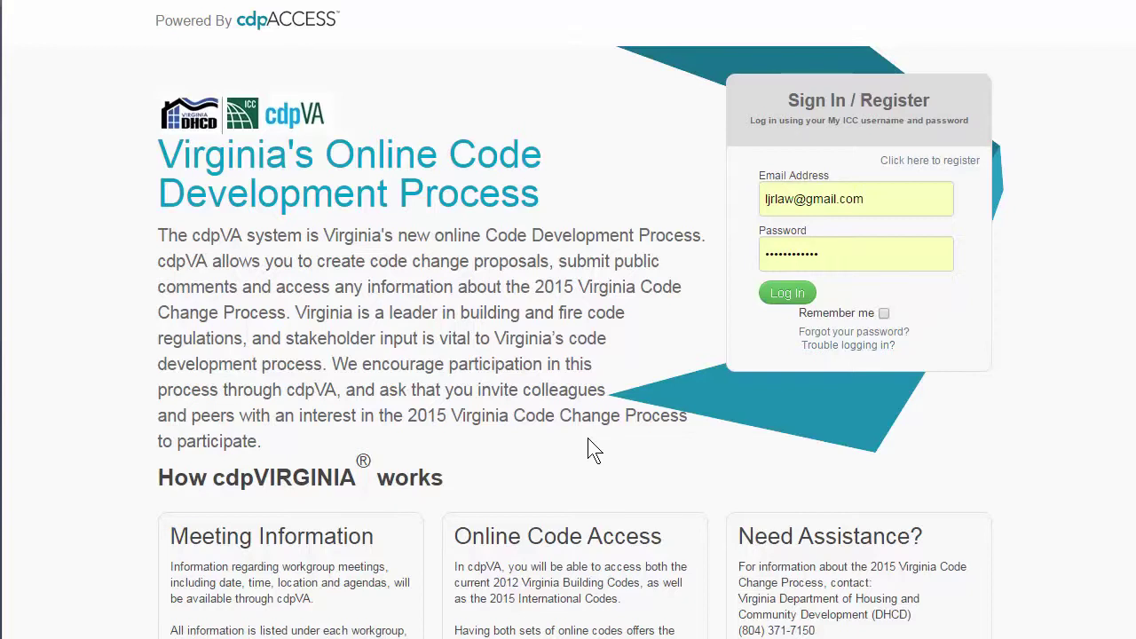
Step: Log in with the filled-in credentials and open the group selection for the 2015 Proposed Regulations Phase
{"action": "left_click", "coordinate": [775, 301]}
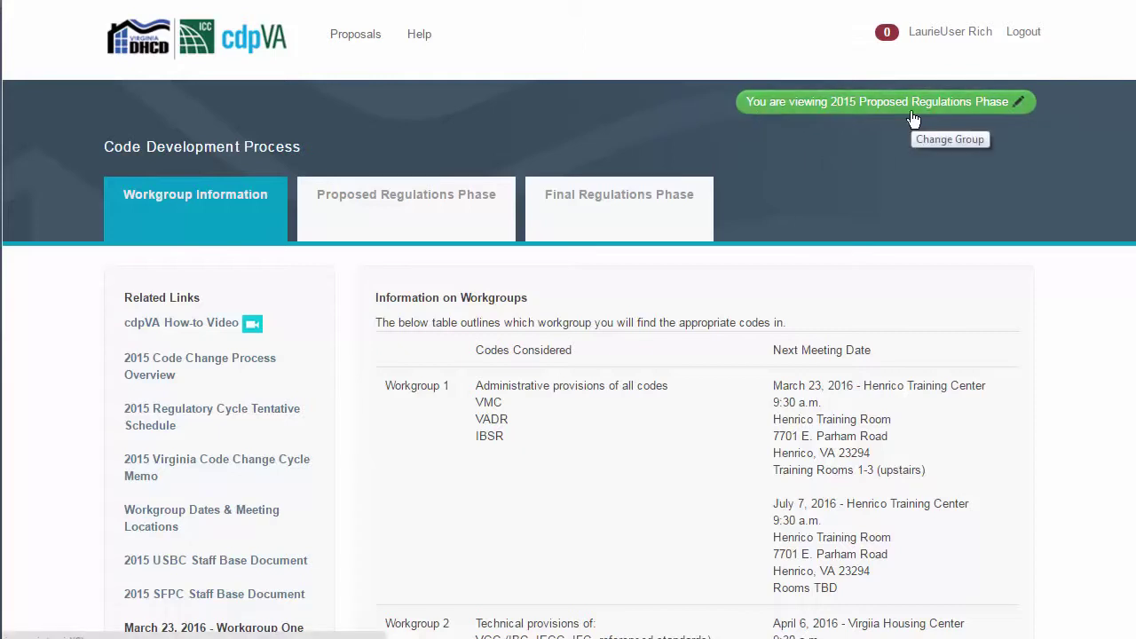
{"action": "left_click", "coordinate": [849, 102]}
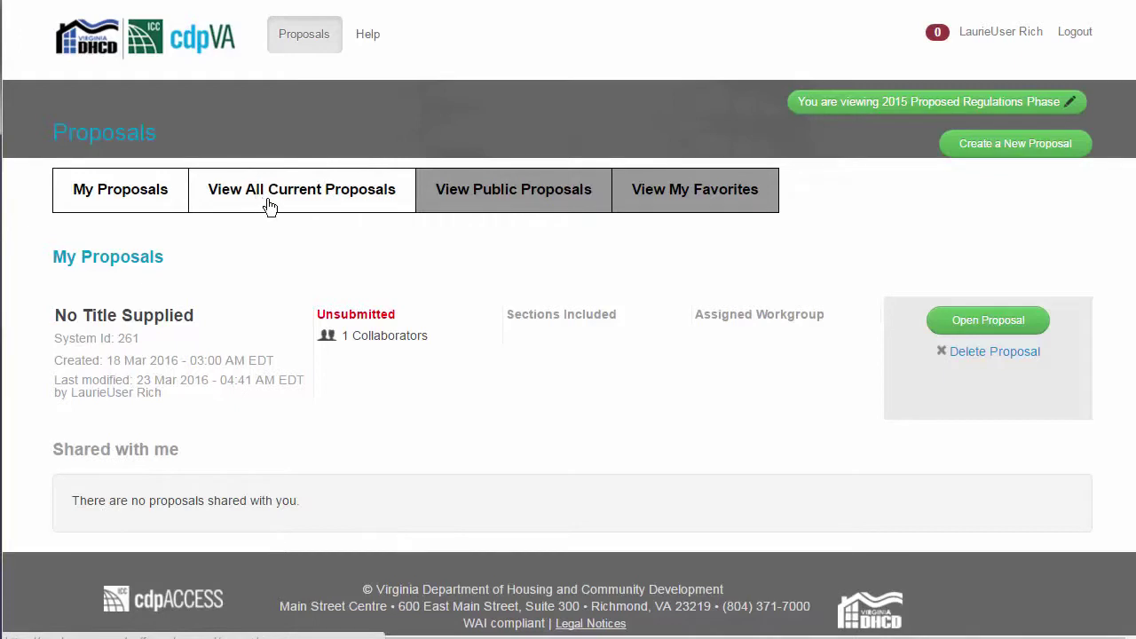
Step: Show all current proposals and look through their titles, proponents, statuses and sections
{"action": "left_click", "coordinate": [324, 208]}
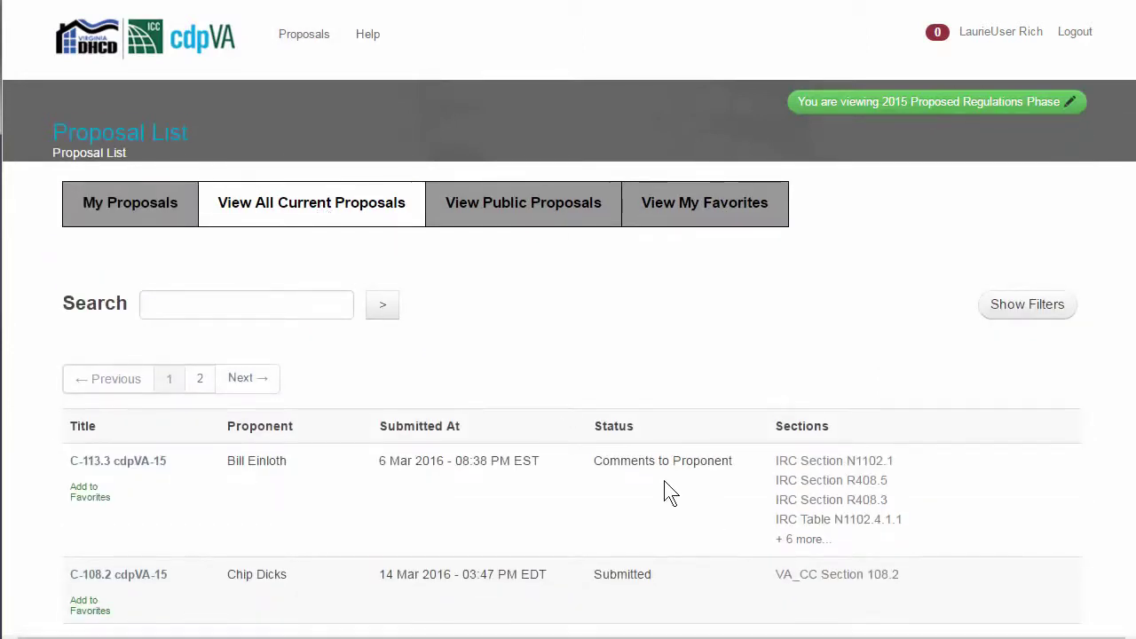
{"action": "scroll", "coordinate": [670, 493], "scroll_direction": "down", "scroll_amount": 4}
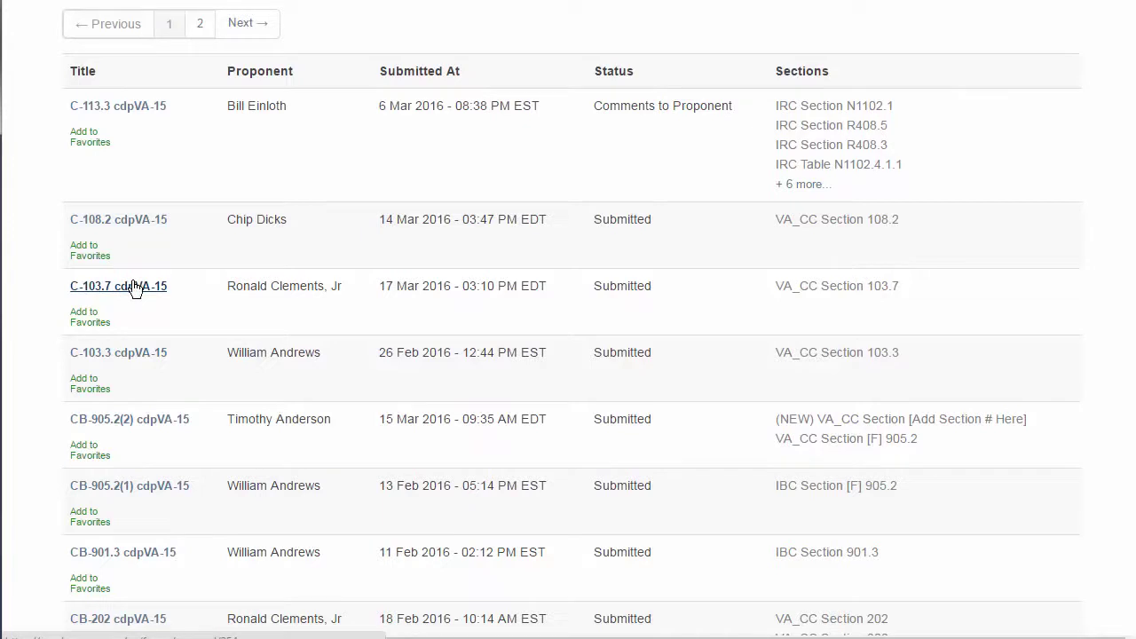
{"action": "scroll", "coordinate": [743, 568], "scroll_direction": "up", "scroll_amount": 2}
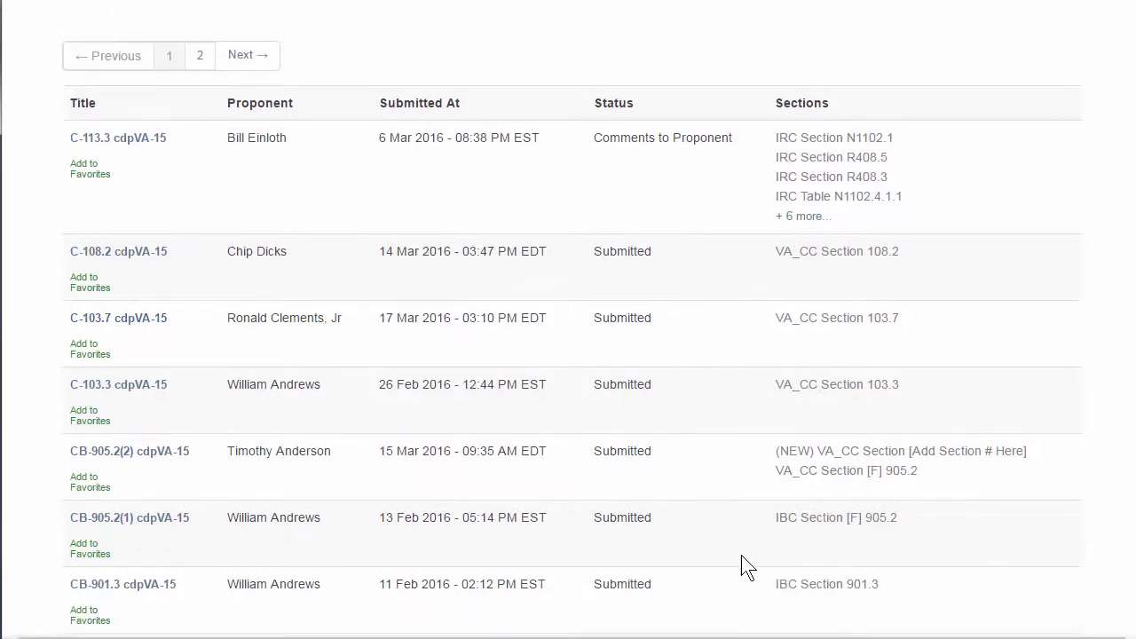
{"action": "scroll", "coordinate": [742, 560], "scroll_direction": "up", "scroll_amount": 2}
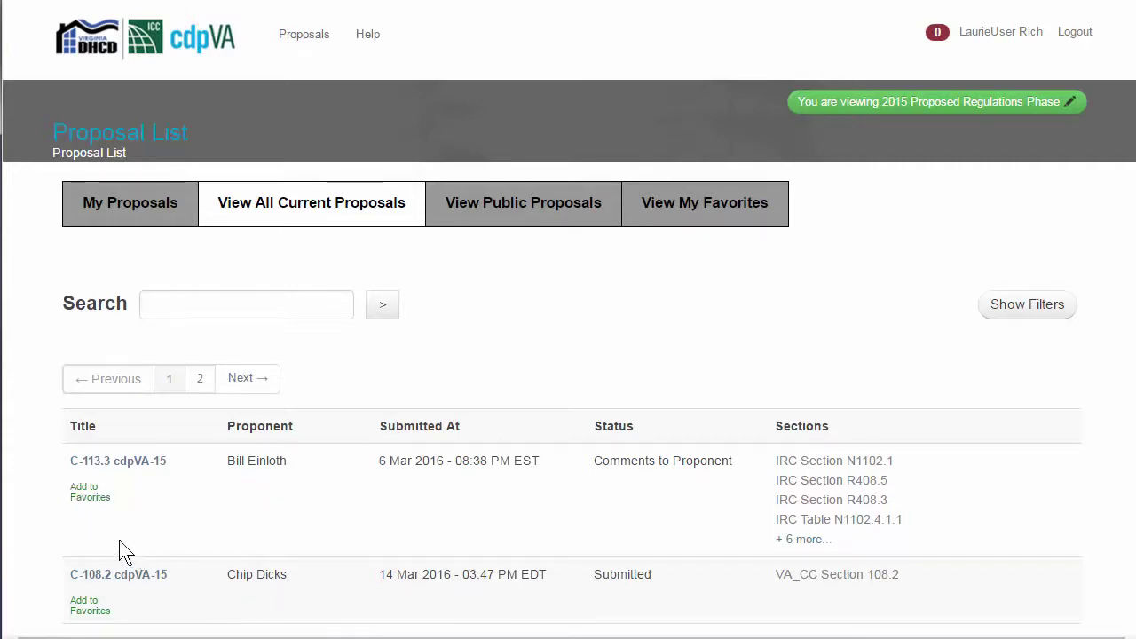
Step: Try to add proposal C-113.3 cdpVA-15 to the favorites and view the favorites list
{"action": "left_click", "coordinate": [86, 507]}
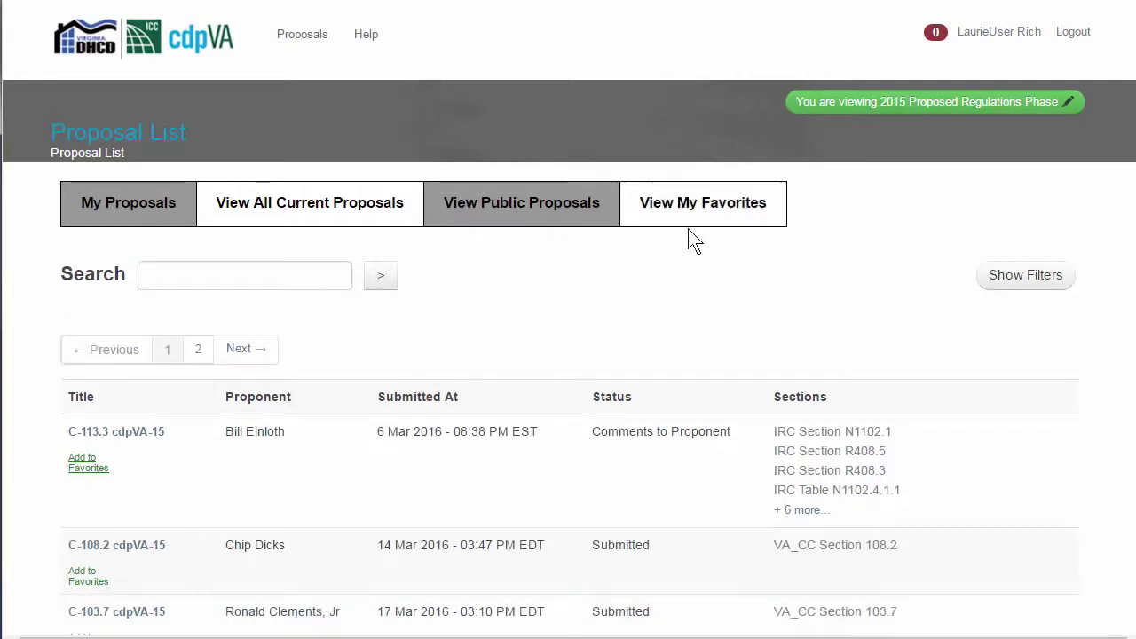
{"action": "left_click", "coordinate": [681, 218]}
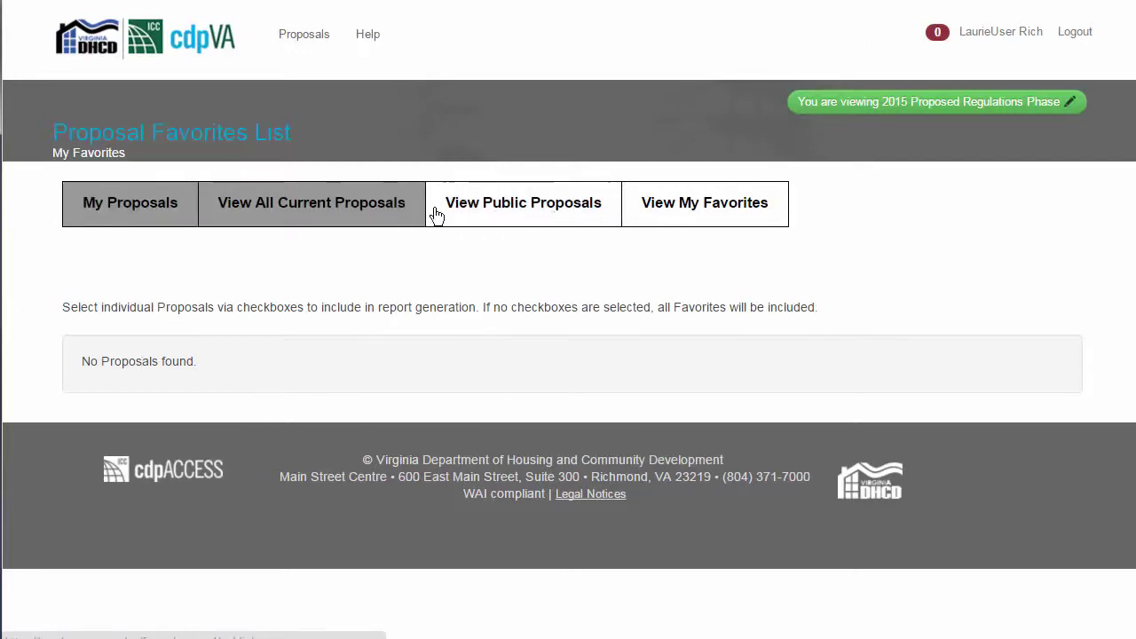
Step: View the public proposals list and place the cursor in its search field
{"action": "left_click", "coordinate": [557, 217]}
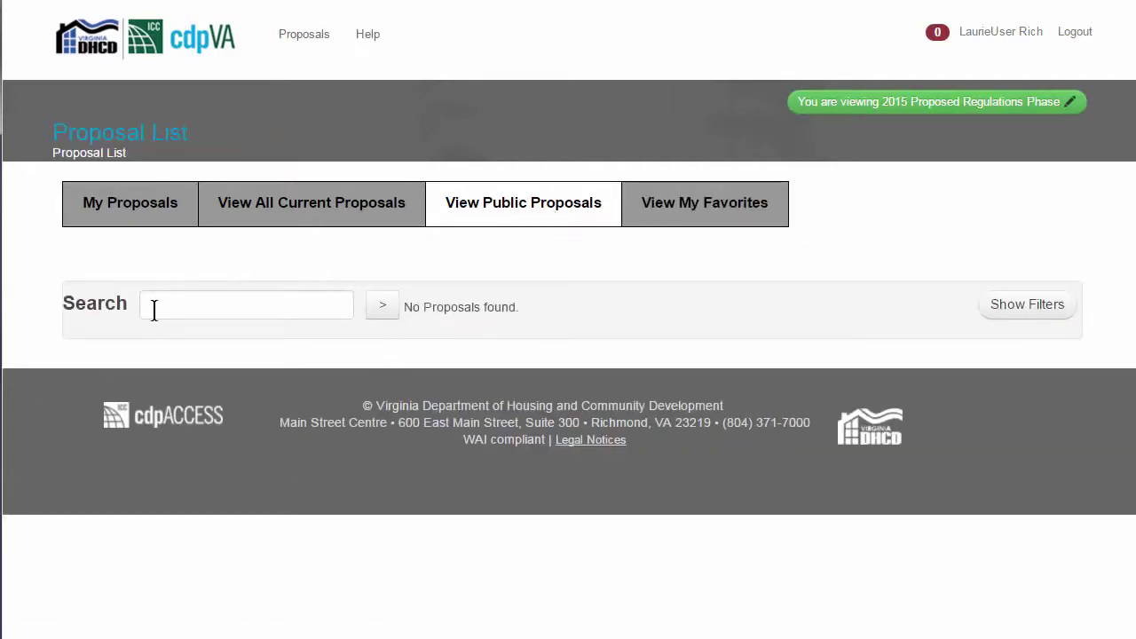
{"action": "left_click", "coordinate": [254, 302]}
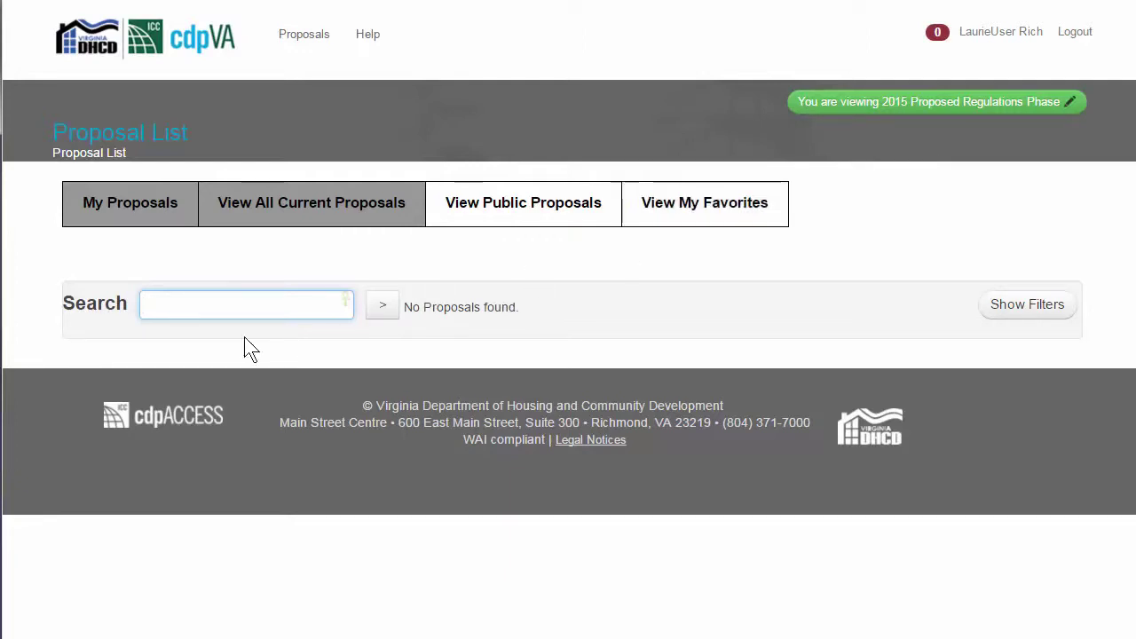
Step: Return to your own proposals, create a new proposal and name it "Webinar proposal"
{"action": "left_click", "coordinate": [140, 218]}
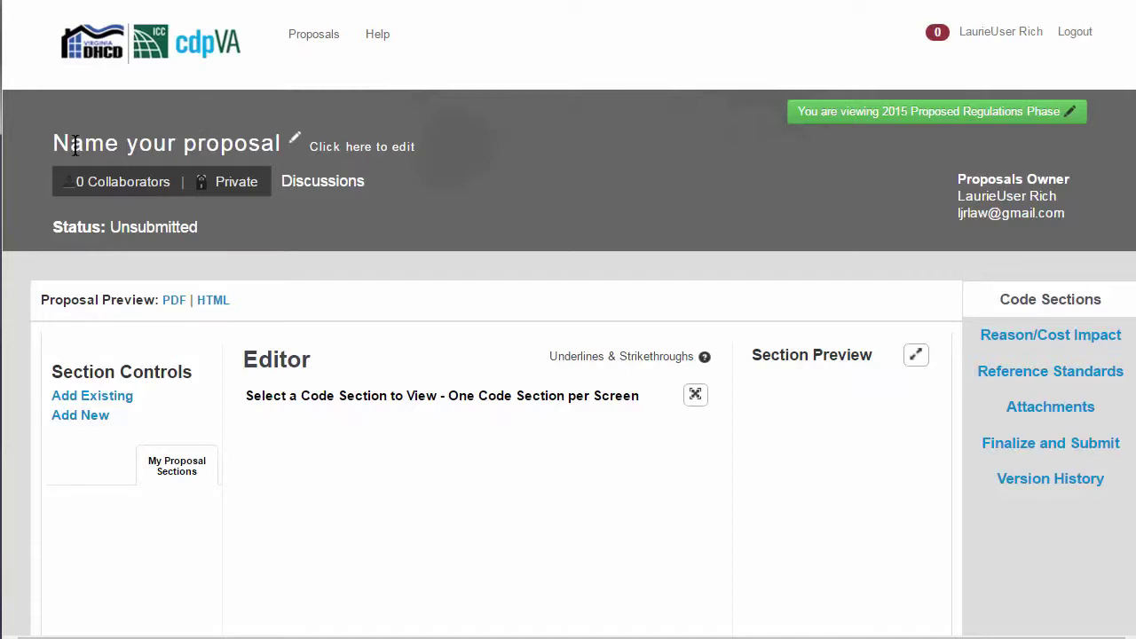
{"action": "left_click_drag", "start_coordinate": [56, 142], "coordinate": [360, 148]}
{"action": "left_click", "coordinate": [370, 153]}
{"action": "left_click", "coordinate": [175, 143]}
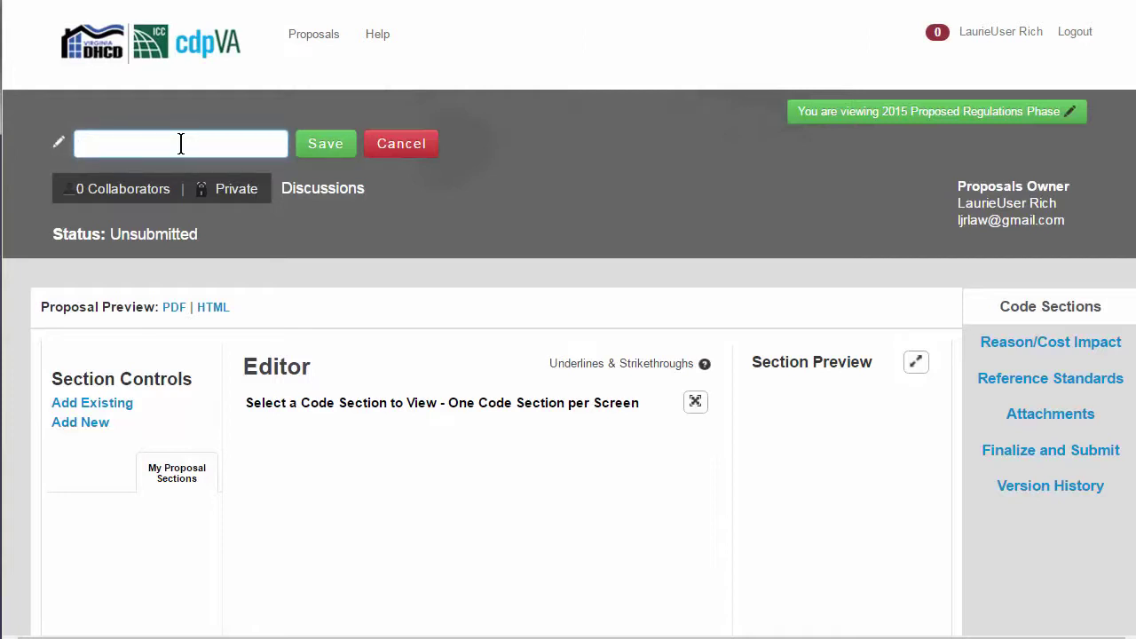
{"action": "type", "text": "Webinar proposal"}
{"action": "left_click", "coordinate": [332, 147]}
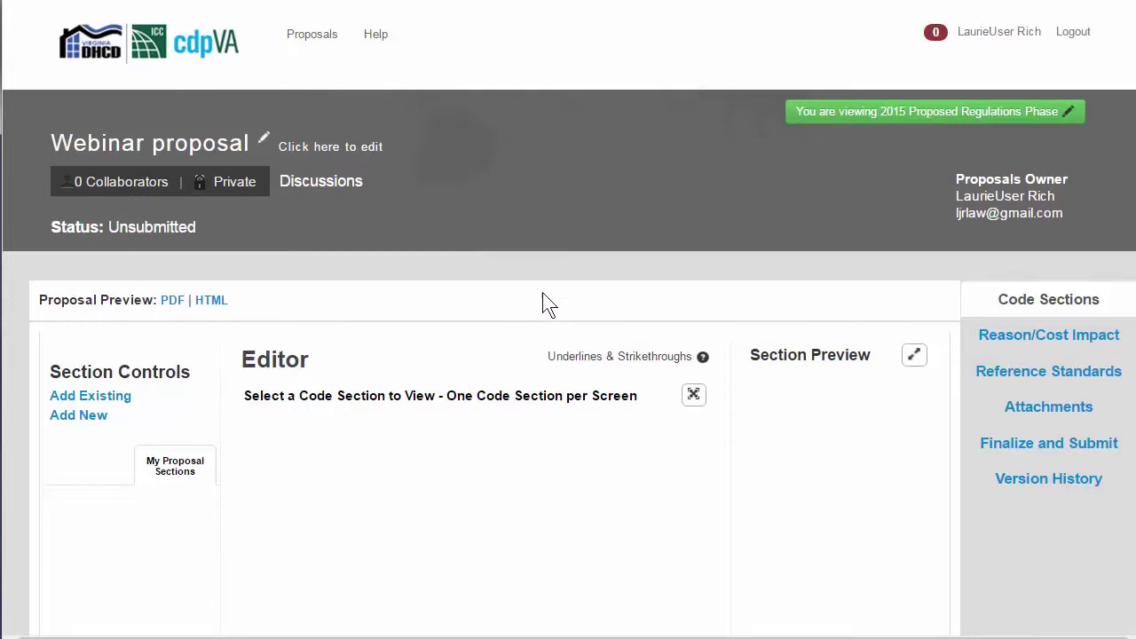
Step: Start adding existing sections from the 2012 Virginia Residential Code, book part IV Energy Conservation
{"action": "scroll", "coordinate": [544, 302], "scroll_direction": "down", "scroll_amount": 2}
{"action": "scroll", "coordinate": [544, 302], "scroll_direction": "down", "scroll_amount": 1}
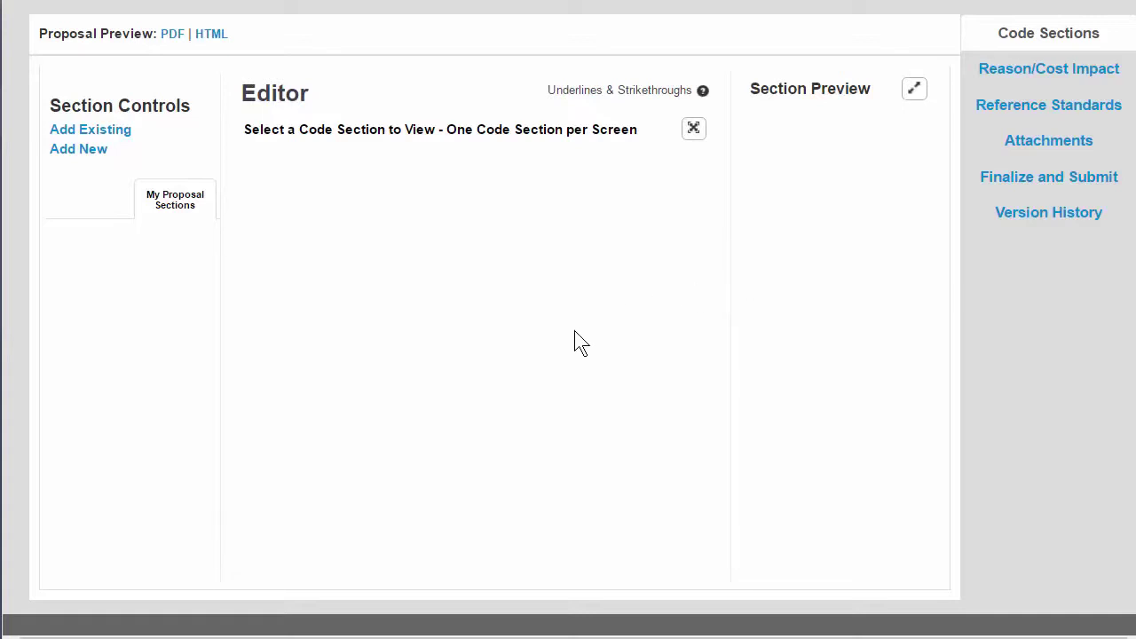
{"action": "left_click", "coordinate": [119, 138]}
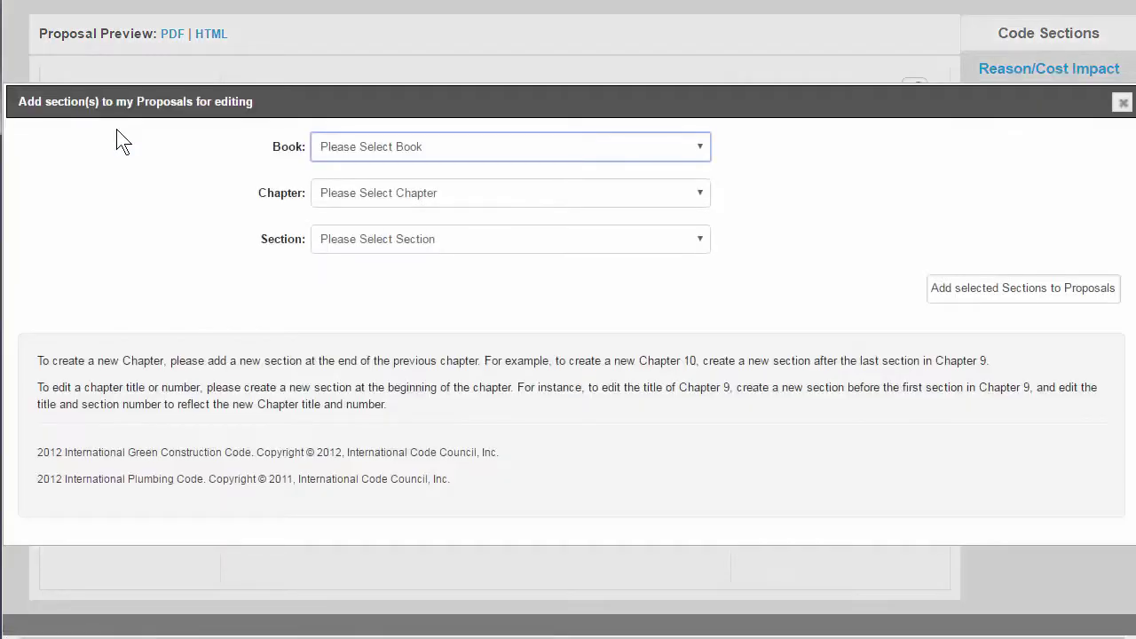
{"action": "left_click", "coordinate": [411, 156]}
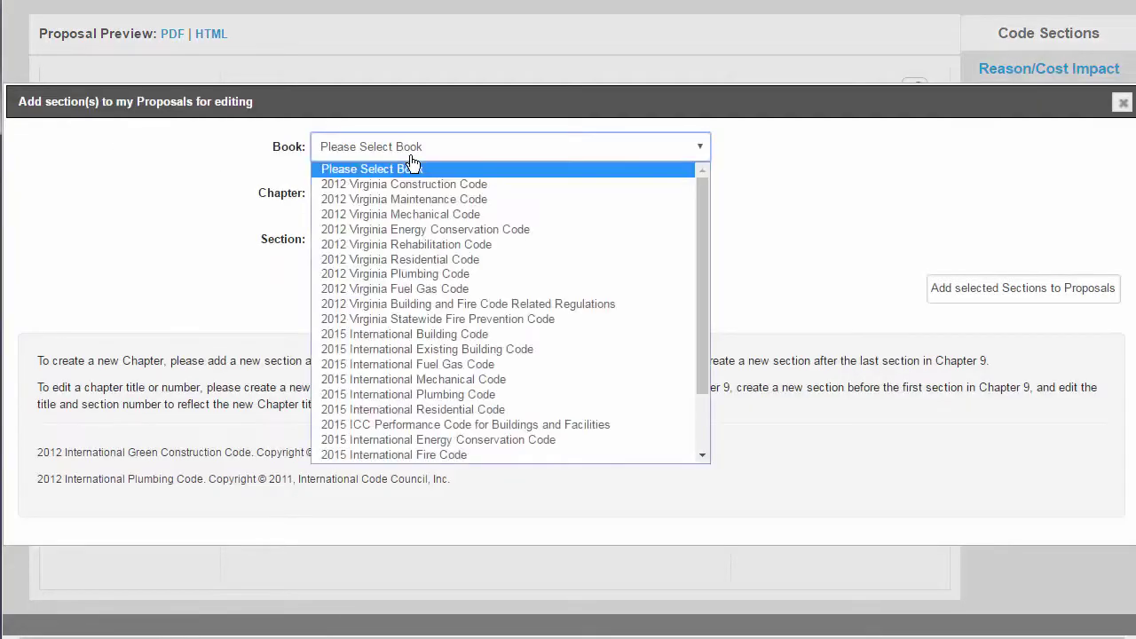
{"action": "left_click", "coordinate": [447, 259]}
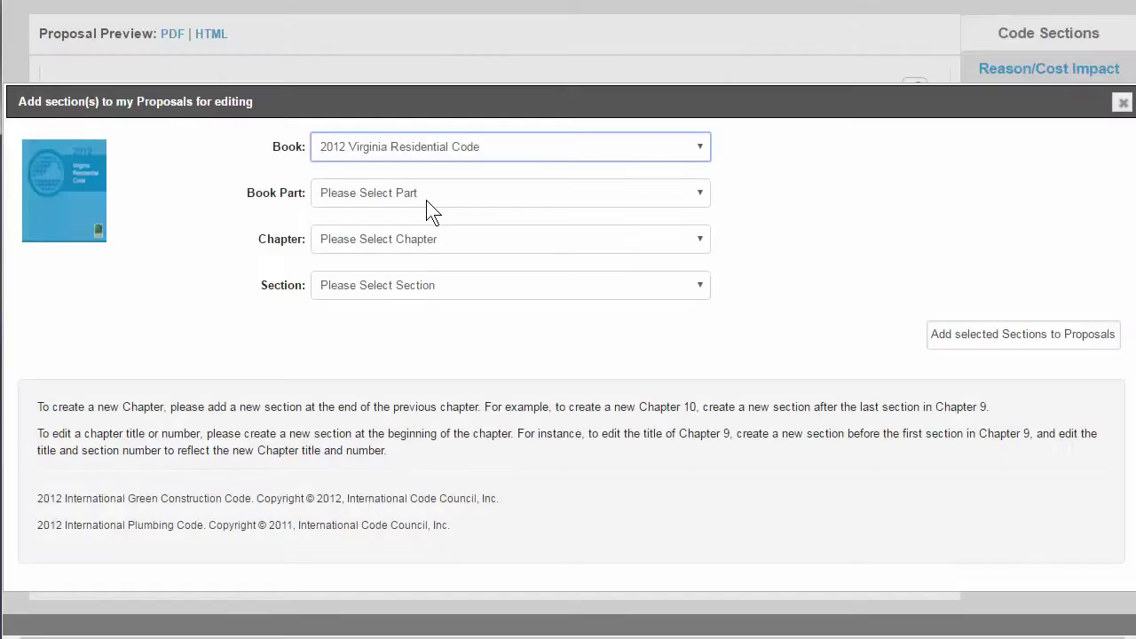
{"action": "left_click", "coordinate": [428, 197]}
{"action": "left_click", "coordinate": [437, 260]}
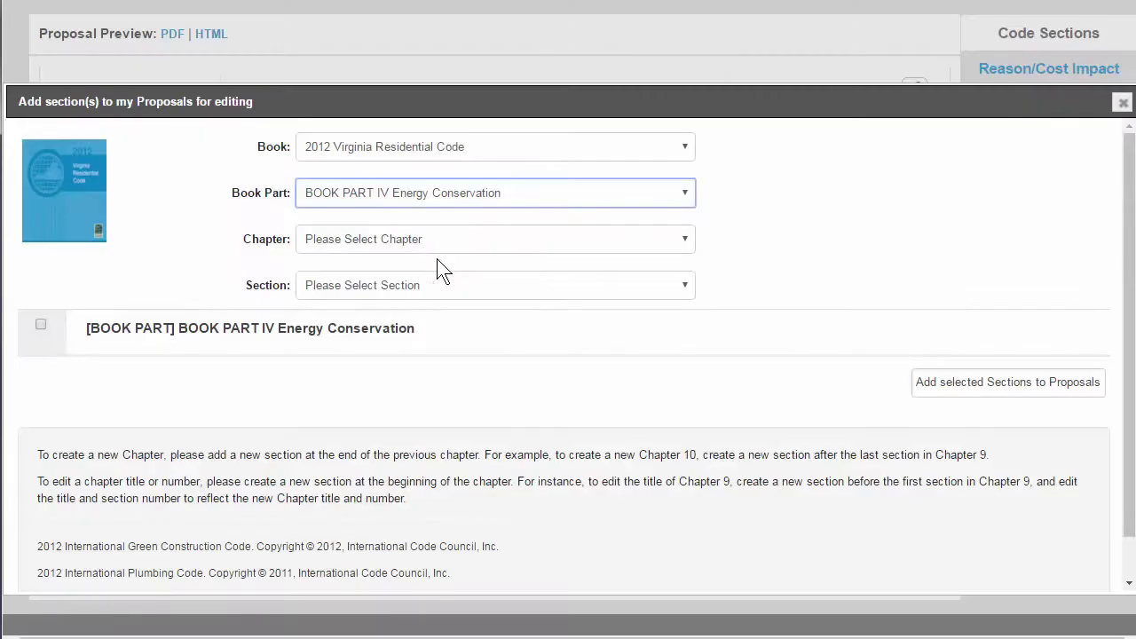
Step: Choose Chapter 11 [RE] Energy Efficiency and Section N1103 Systems as the source of the existing sections
{"action": "left_click", "coordinate": [438, 248]}
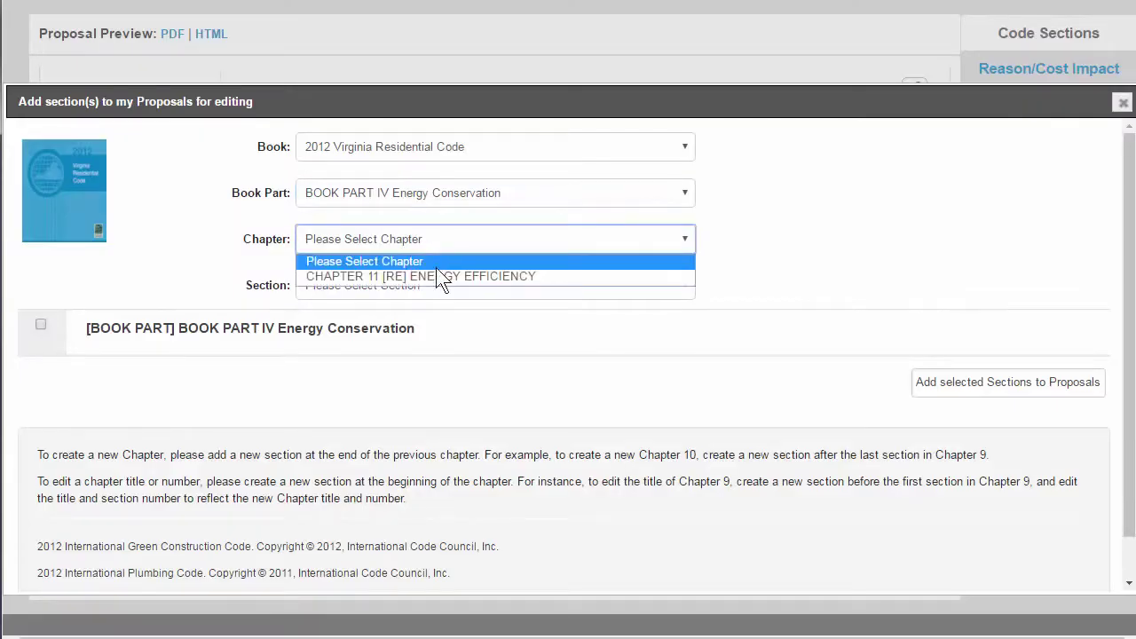
{"action": "left_click", "coordinate": [436, 275]}
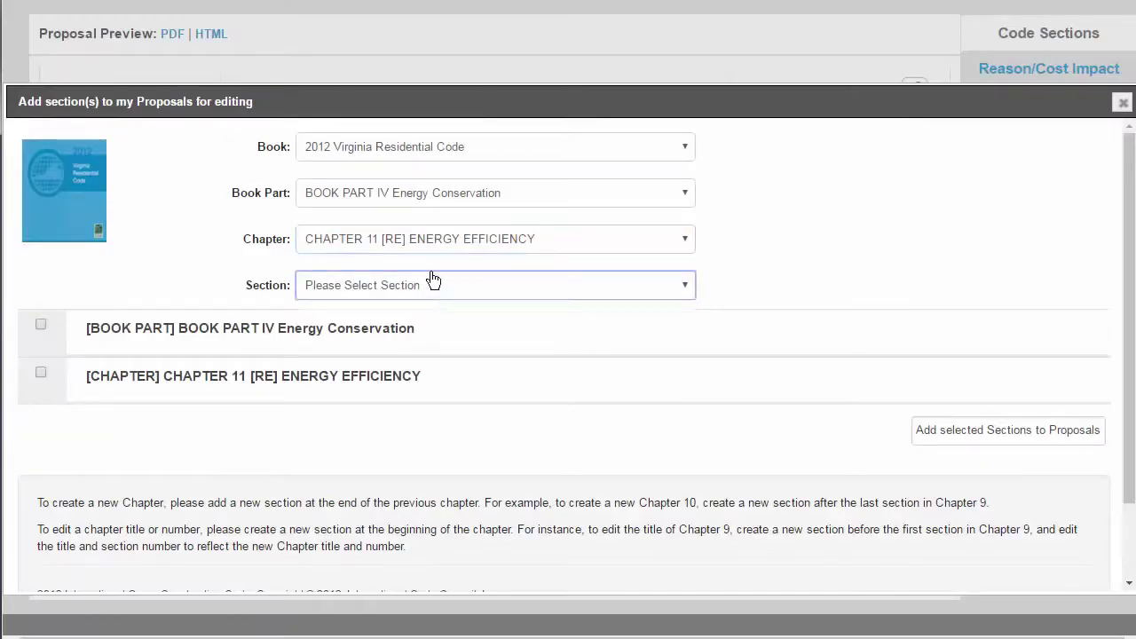
{"action": "left_click", "coordinate": [433, 282]}
{"action": "left_click", "coordinate": [436, 288]}
{"action": "left_click", "coordinate": [436, 289]}
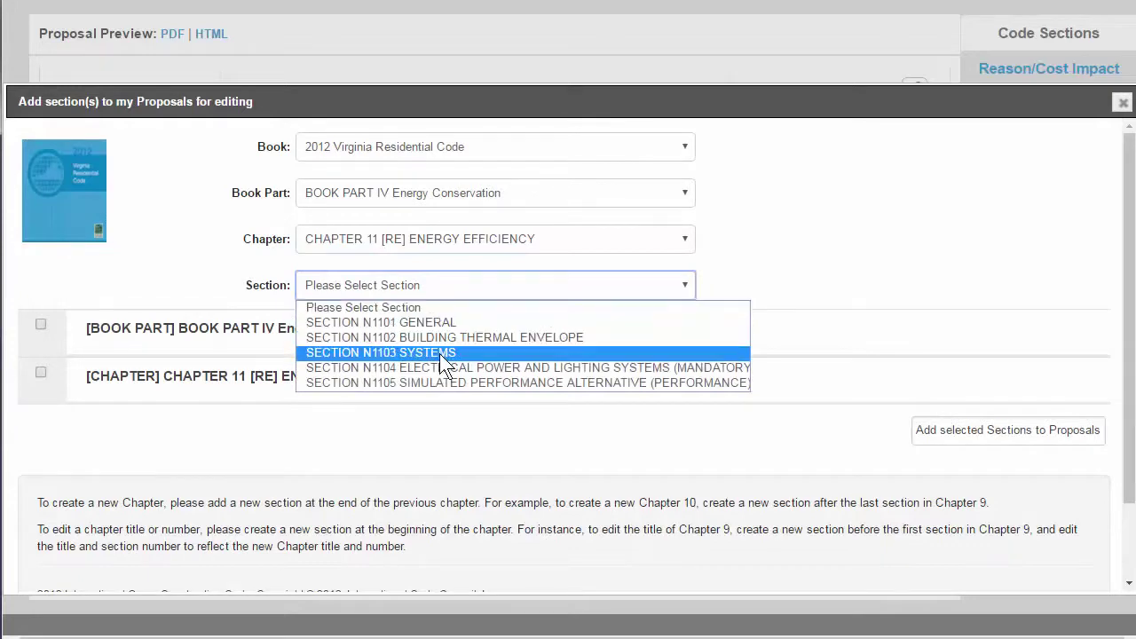
{"action": "left_click", "coordinate": [439, 354]}
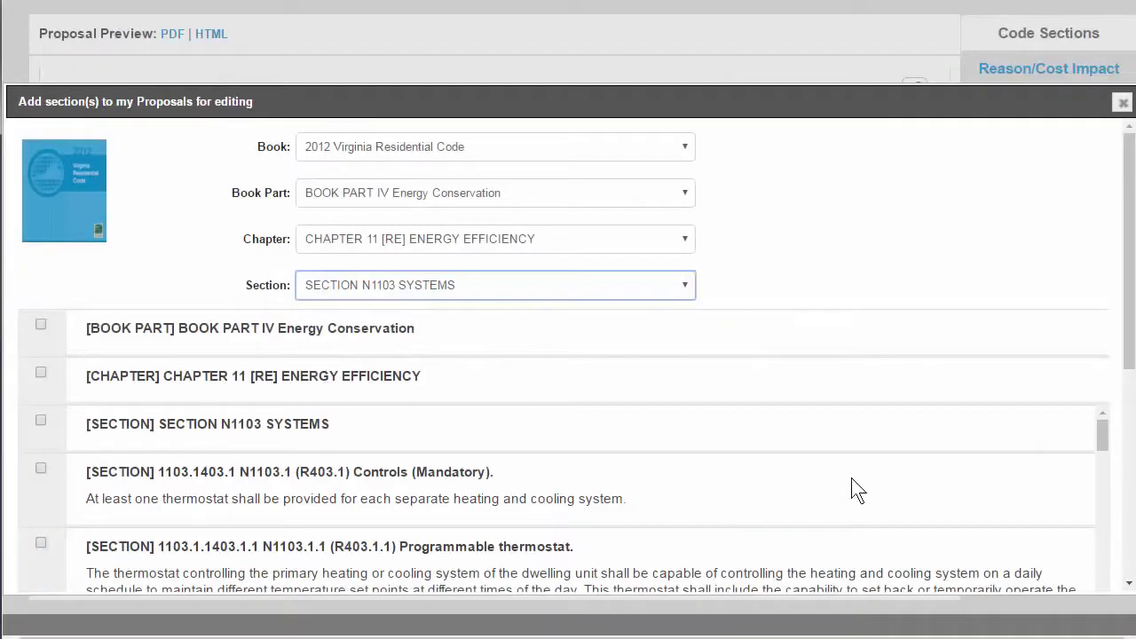
Step: Select sections N1103.2.2 (R403.2.2) Sealing (Mandatory) and N1103.2.2.1 (R403.2.2.1) Testing option
{"action": "scroll", "coordinate": [859, 482], "scroll_direction": "down", "scroll_amount": 5}
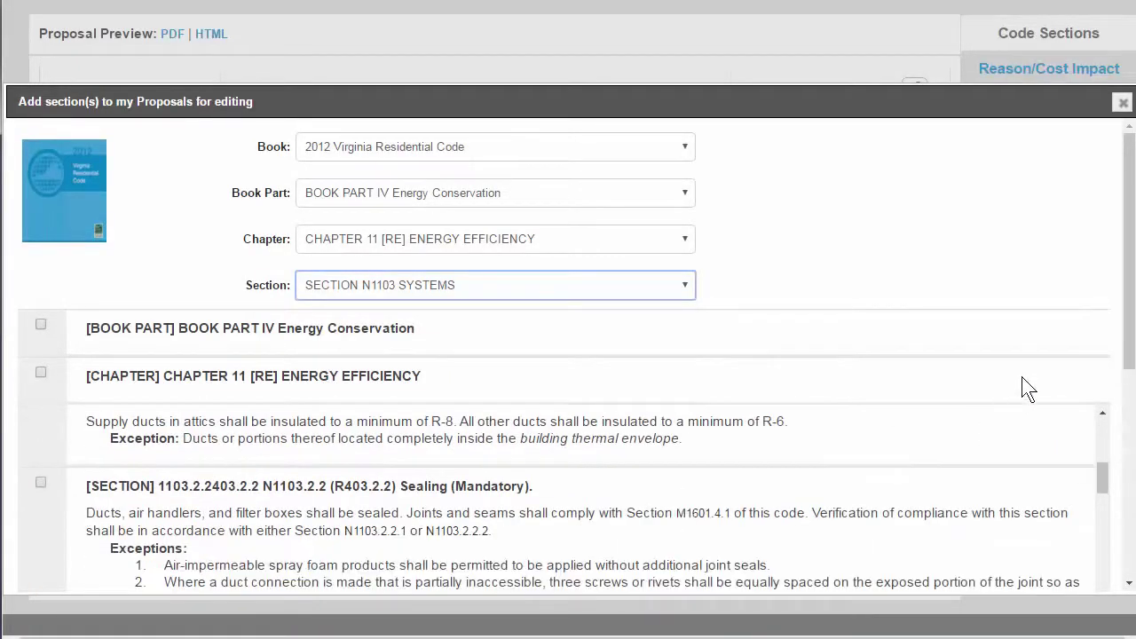
{"action": "left_click_drag", "start_coordinate": [1130, 333], "coordinate": [1129, 446]}
{"action": "left_click", "coordinate": [41, 265]}
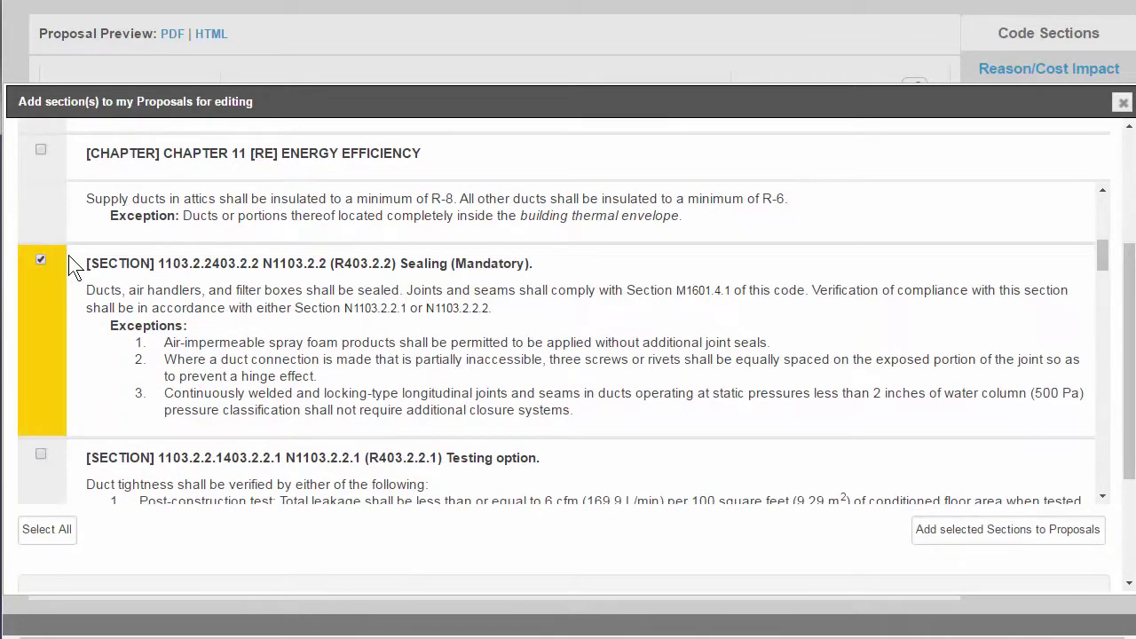
{"action": "scroll", "coordinate": [58, 416], "scroll_direction": "down", "scroll_amount": 2}
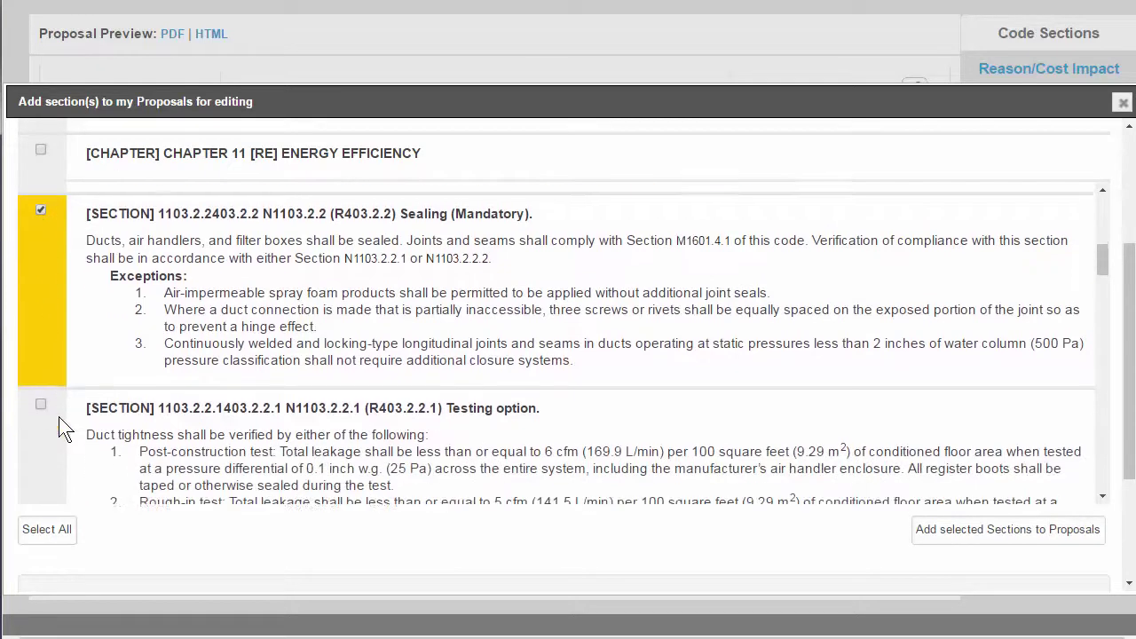
{"action": "left_click", "coordinate": [41, 279]}
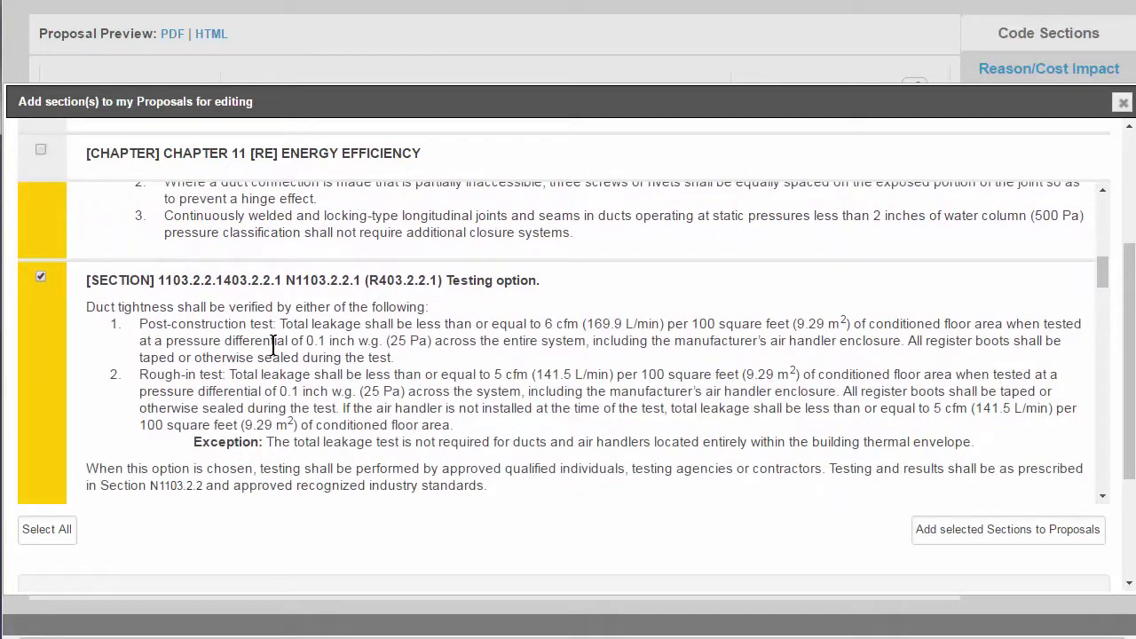
Step: Select the Mechanical Ventilation System Fan Efficacy table too and add all selected sections to the proposal
{"action": "scroll", "coordinate": [273, 337], "scroll_direction": "down", "scroll_amount": 3}
{"action": "scroll", "coordinate": [275, 355], "scroll_direction": "down", "scroll_amount": 10}
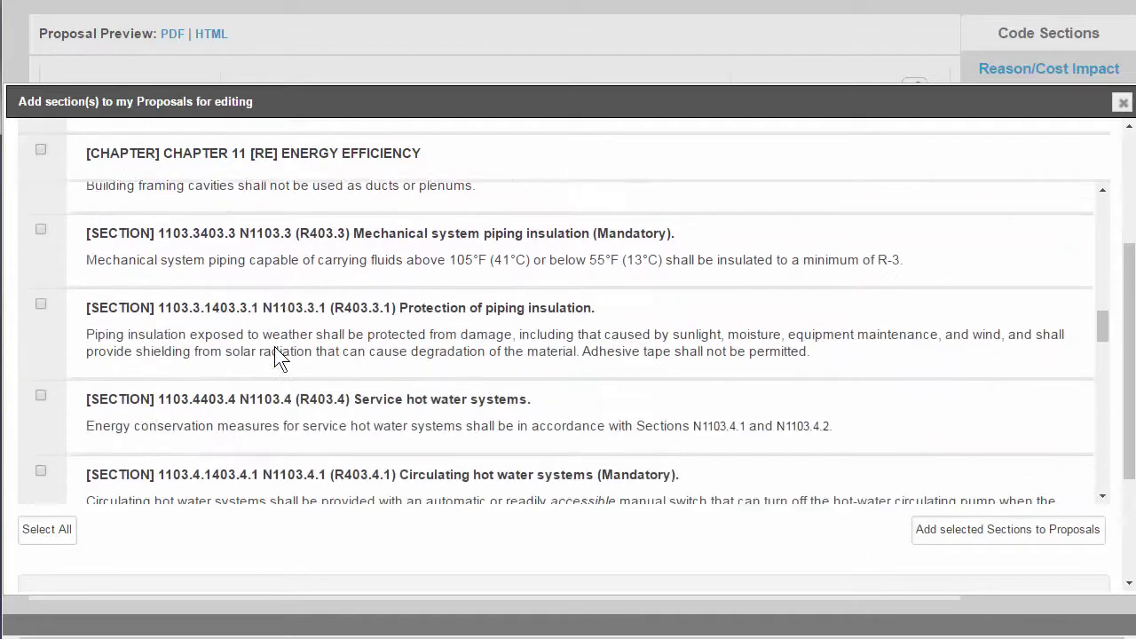
{"action": "scroll", "coordinate": [275, 346], "scroll_direction": "down", "scroll_amount": 5}
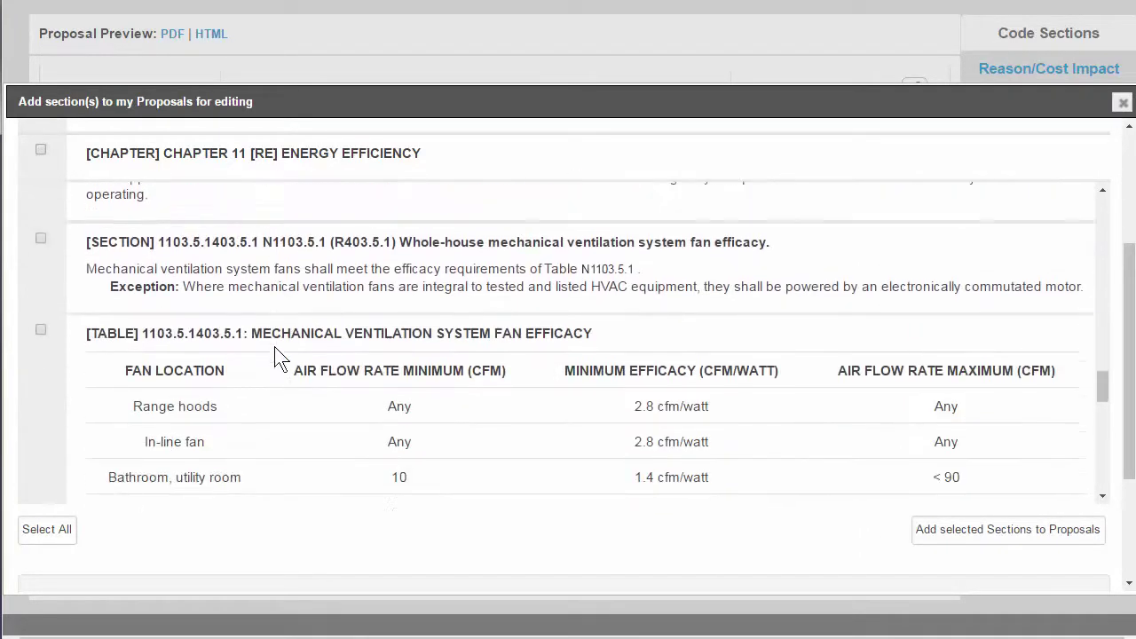
{"action": "scroll", "coordinate": [284, 355], "scroll_direction": "up", "scroll_amount": 2}
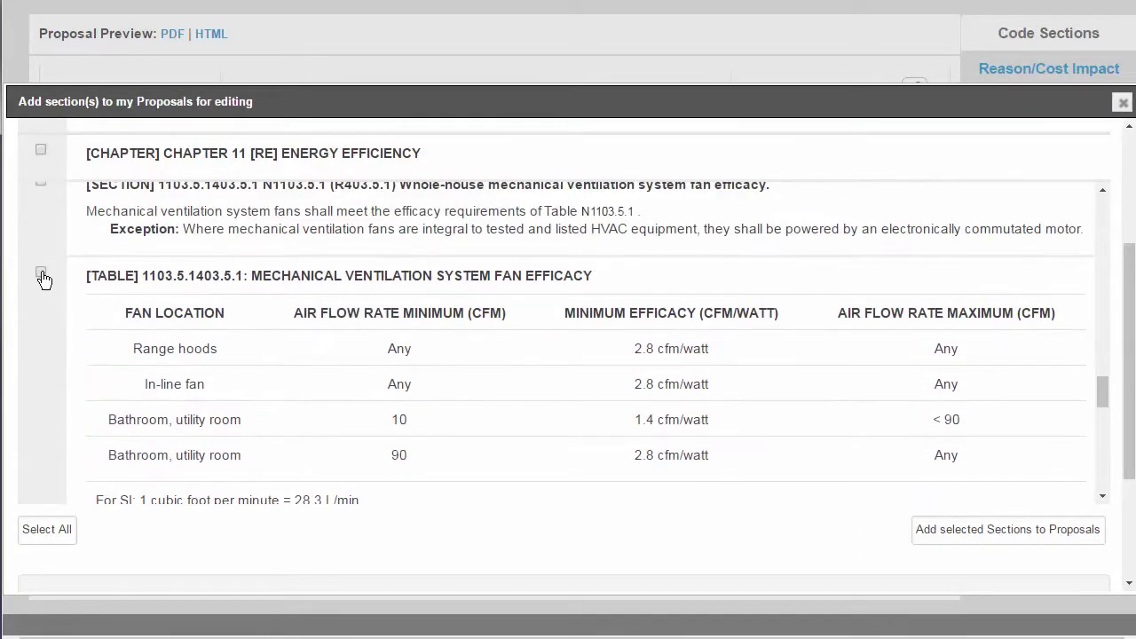
{"action": "left_click", "coordinate": [41, 273]}
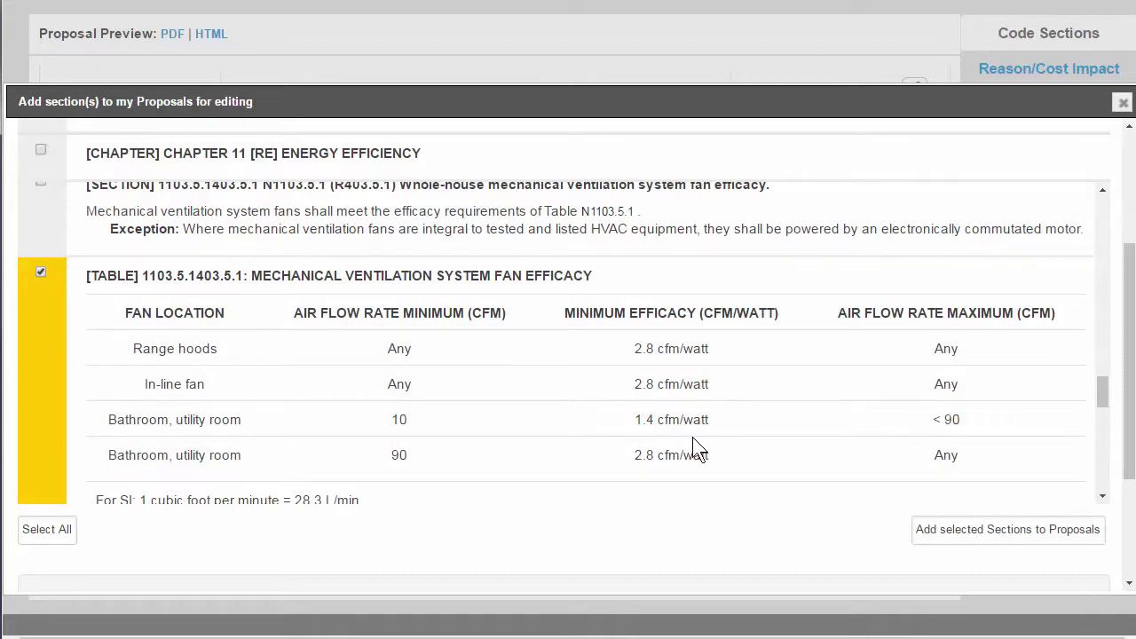
{"action": "left_click", "coordinate": [1043, 530]}
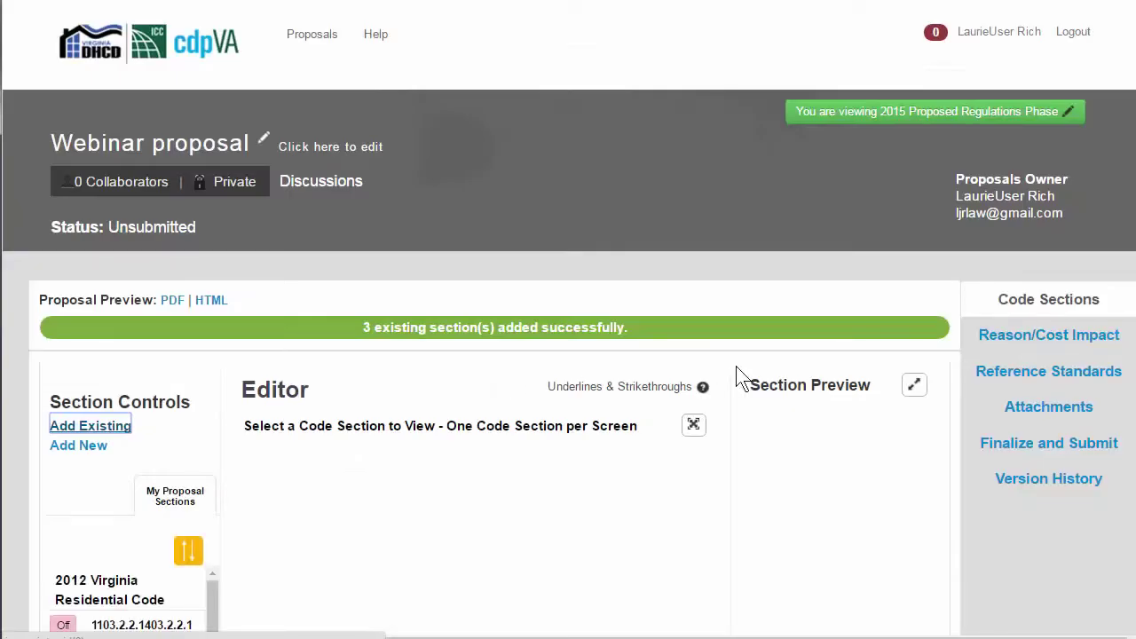
Step: Start adding new content to the proposal and set its type to Code Section
{"action": "scroll", "coordinate": [353, 467], "scroll_direction": "down", "scroll_amount": 4}
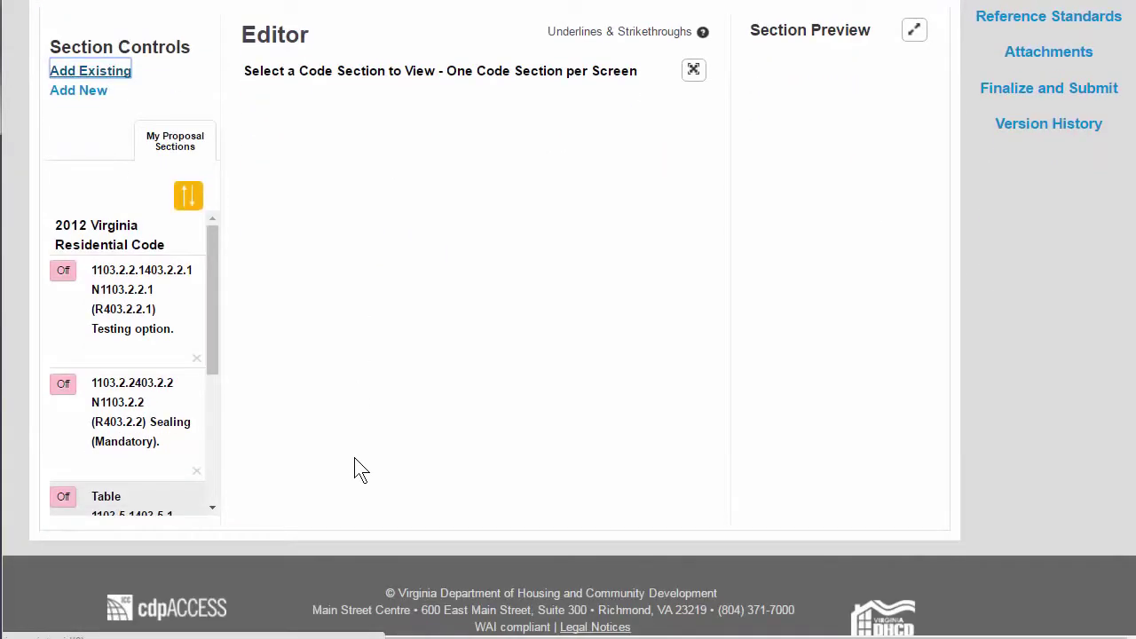
{"action": "scroll", "coordinate": [159, 423], "scroll_direction": "down", "scroll_amount": 1}
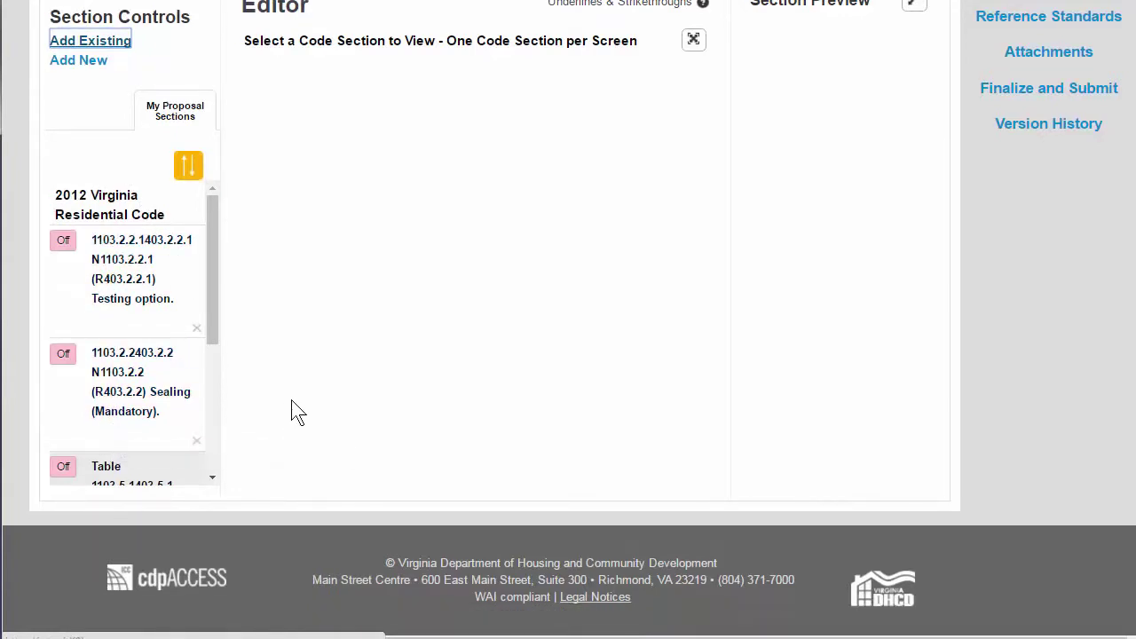
{"action": "scroll", "coordinate": [292, 411], "scroll_direction": "up", "scroll_amount": 1}
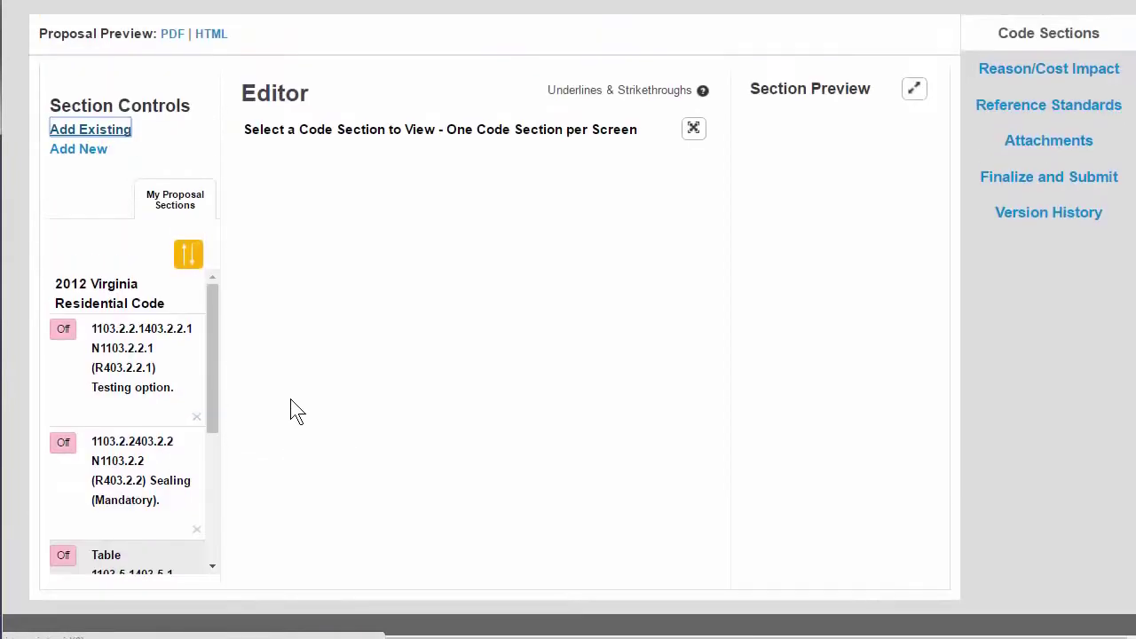
{"action": "left_click", "coordinate": [85, 151]}
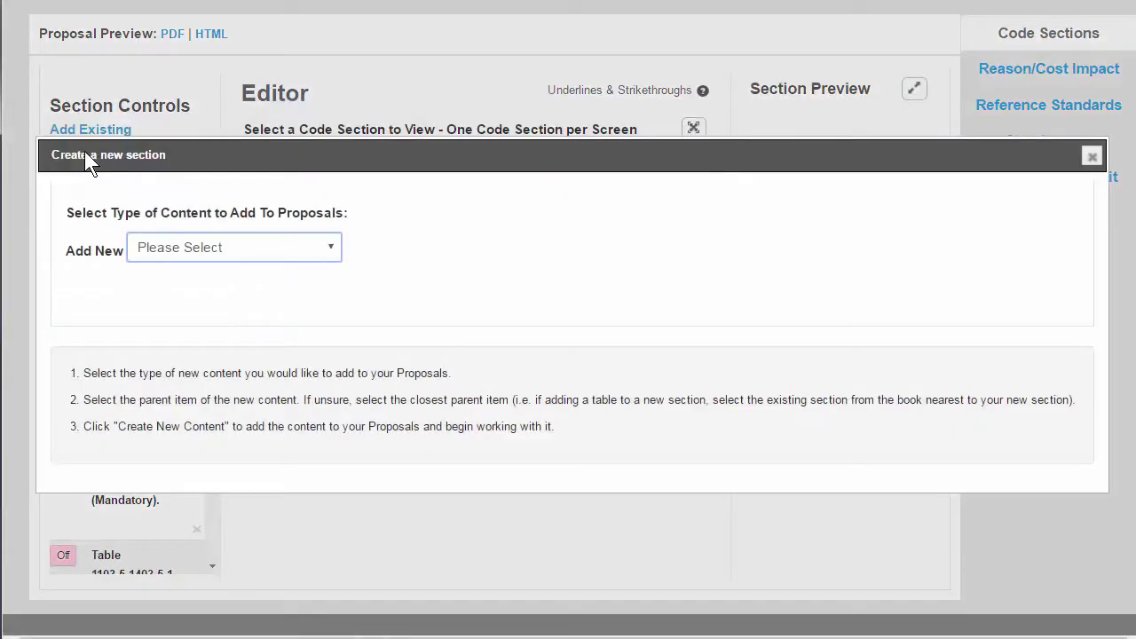
{"action": "left_click", "coordinate": [279, 245]}
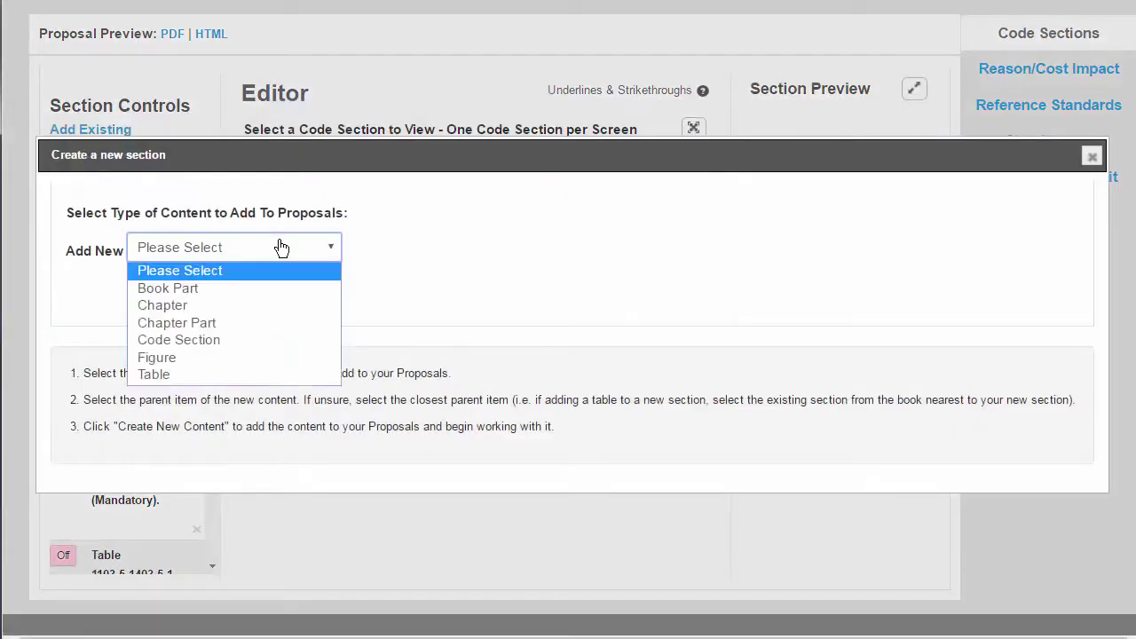
{"action": "left_click", "coordinate": [215, 342]}
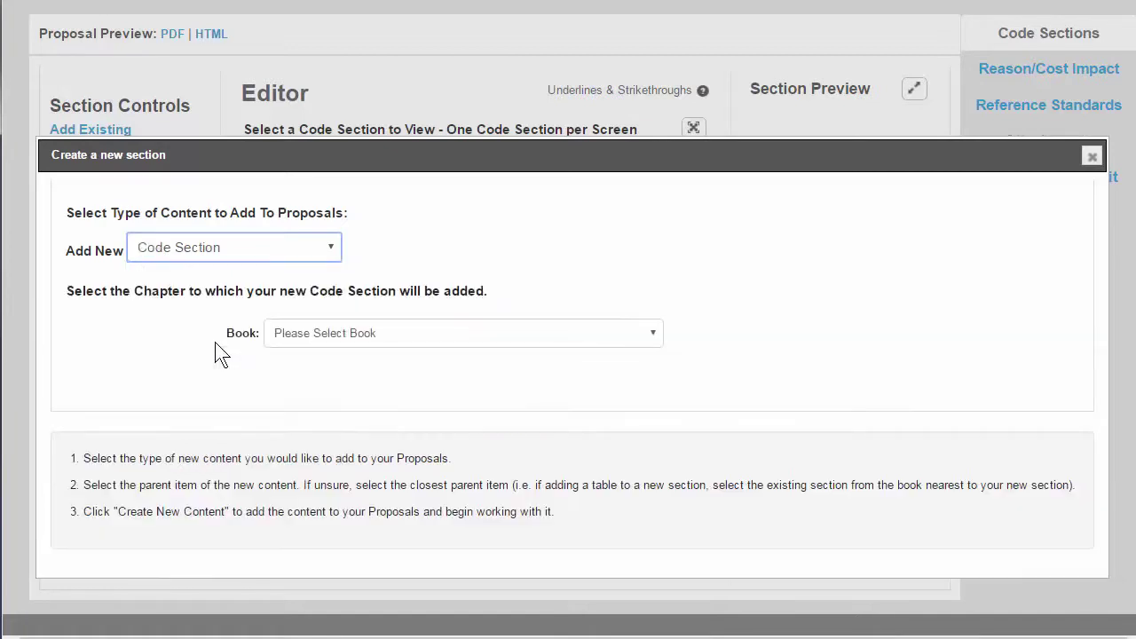
Step: Create the new code section under the 2012 Virginia Maintenance Code, Chapter 3 General Requirements
{"action": "left_click", "coordinate": [342, 336]}
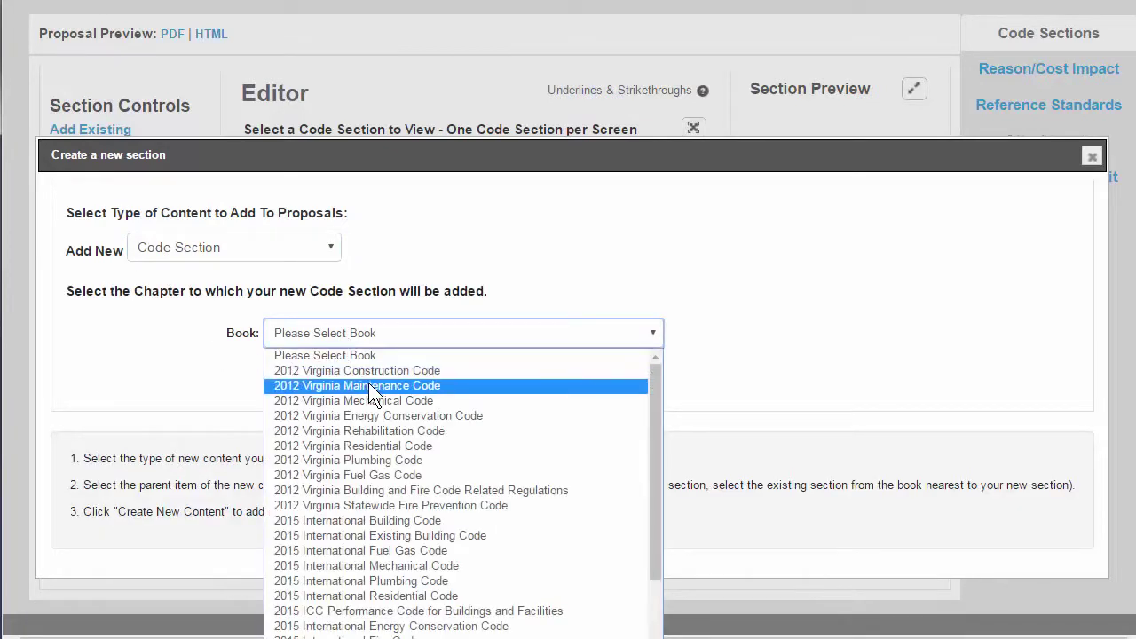
{"action": "left_click", "coordinate": [368, 385]}
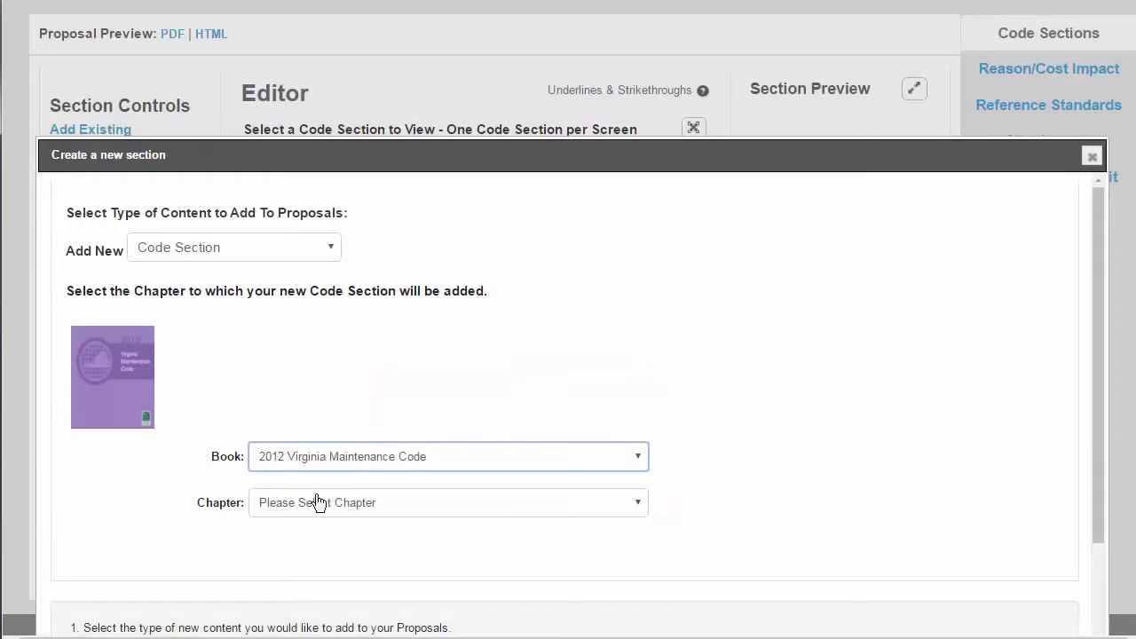
{"action": "left_click", "coordinate": [317, 501]}
{"action": "left_click", "coordinate": [331, 575]}
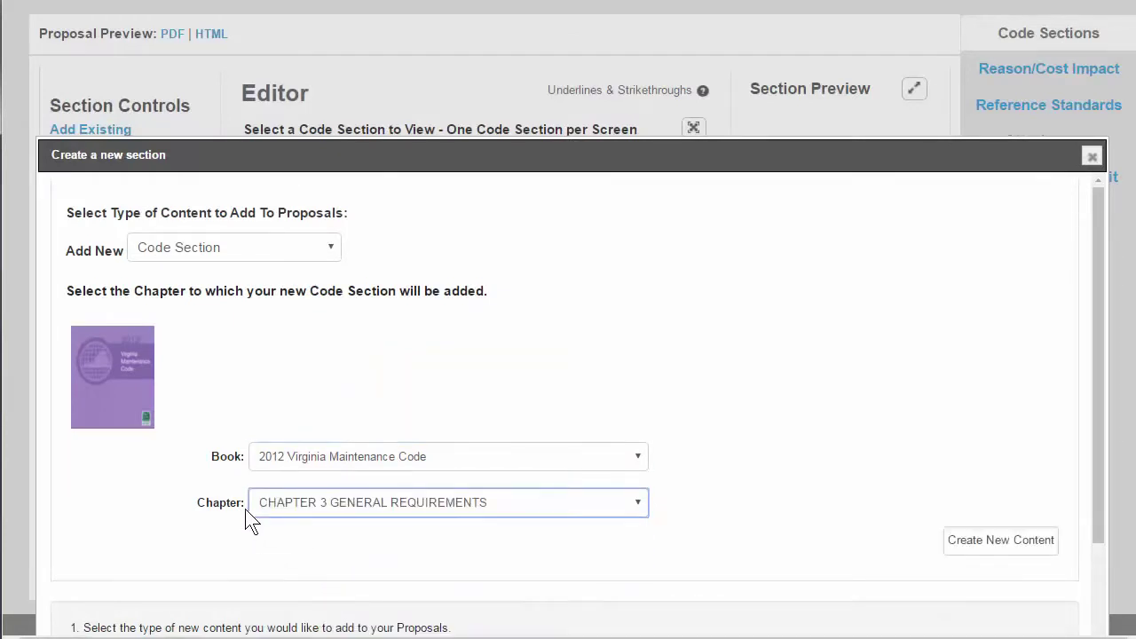
{"action": "left_click", "coordinate": [1032, 548]}
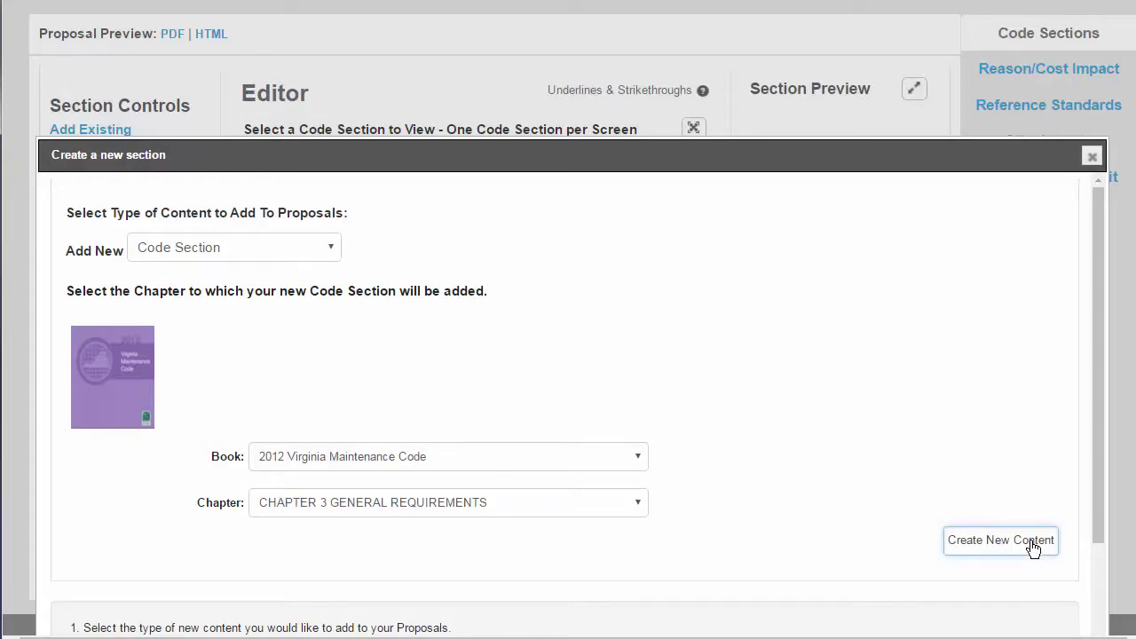
Step: Reorder the proposal so the blank new section comes last, after the fan efficacy table, and apply the new order
{"action": "scroll", "coordinate": [586, 461], "scroll_direction": "down", "scroll_amount": 1}
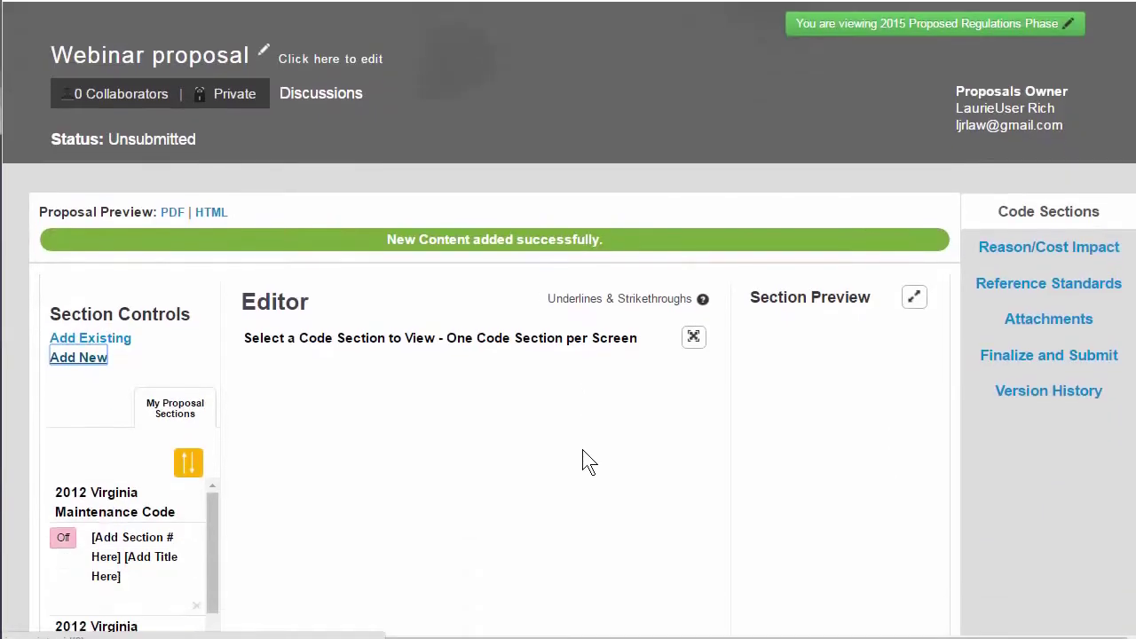
{"action": "scroll", "coordinate": [585, 461], "scroll_direction": "down", "scroll_amount": 3}
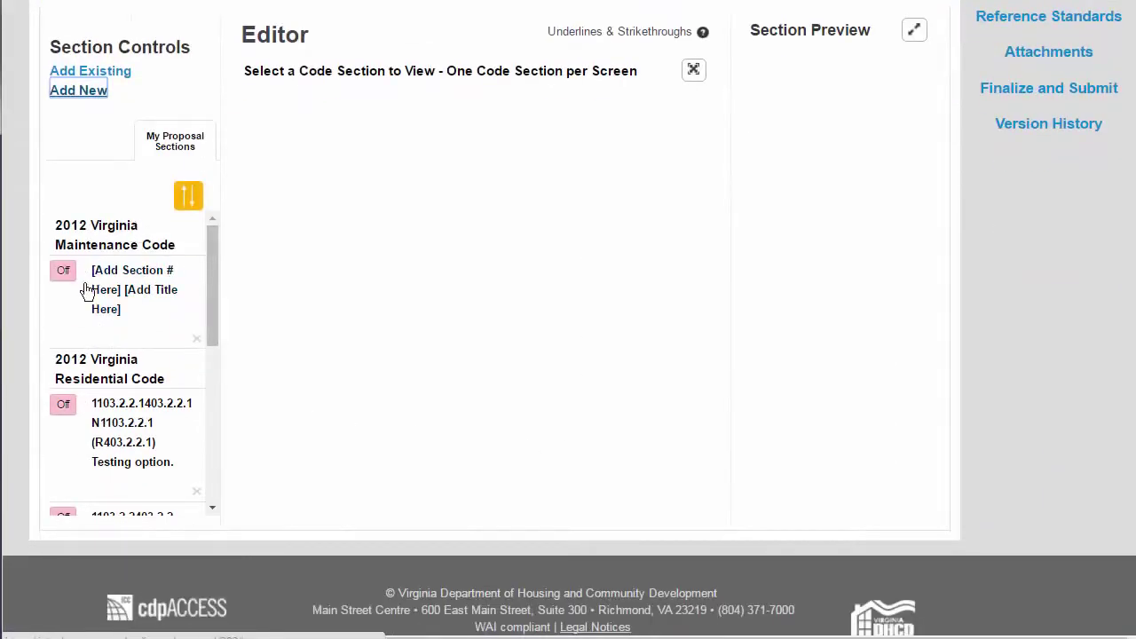
{"action": "scroll", "coordinate": [122, 317], "scroll_direction": "down", "scroll_amount": 1}
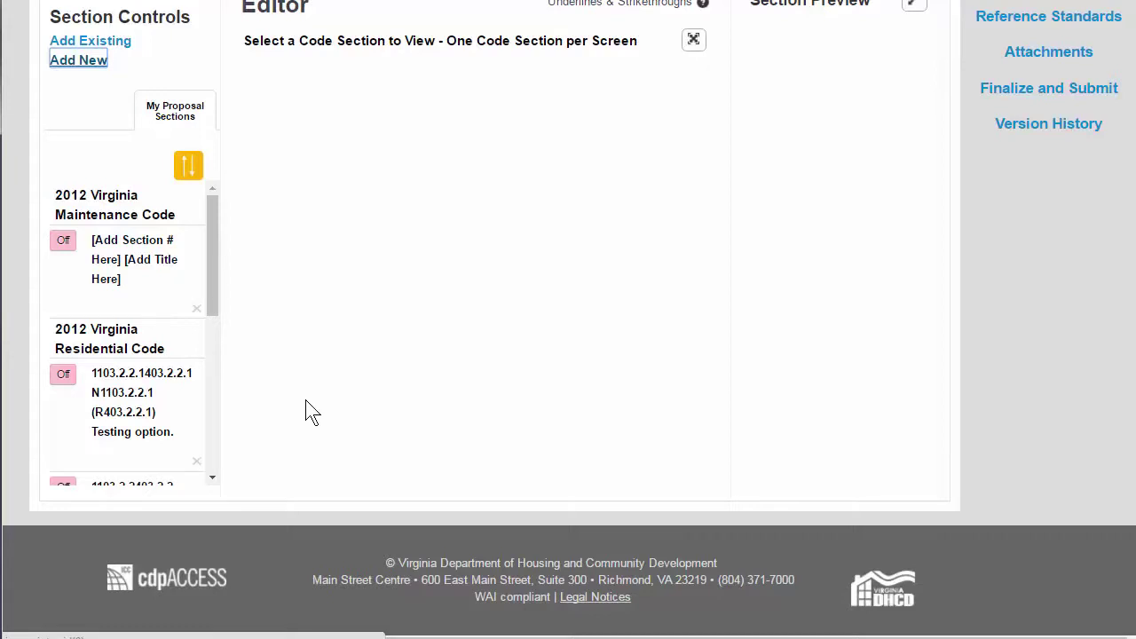
{"action": "left_click", "coordinate": [188, 168]}
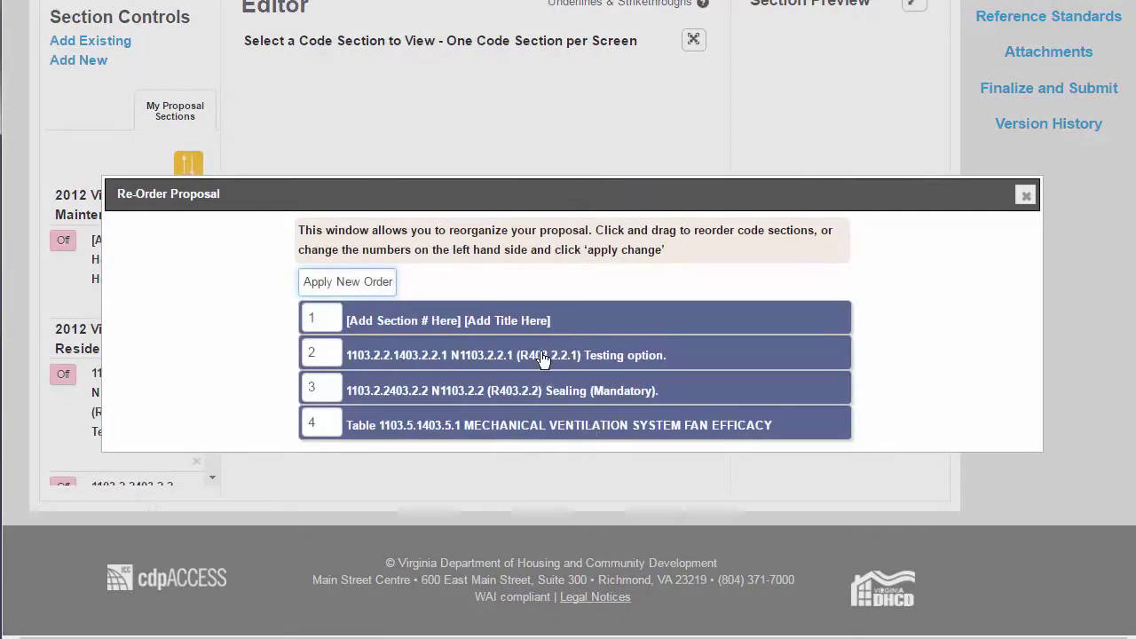
{"action": "left_click_drag", "start_coordinate": [552, 322], "coordinate": [544, 391]}
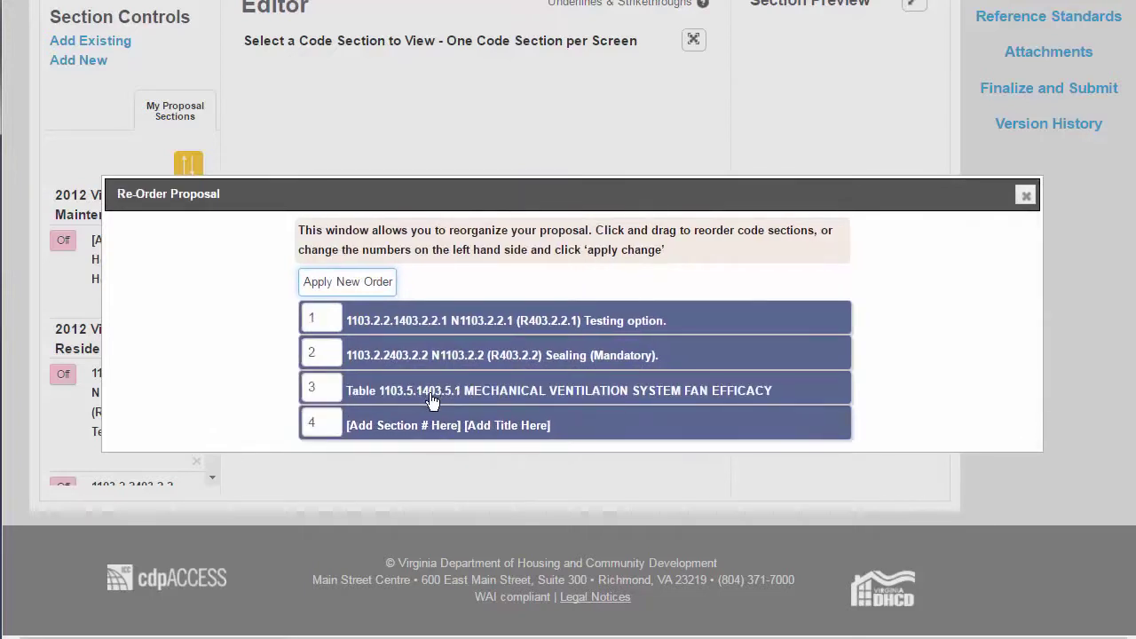
{"action": "left_click_drag", "start_coordinate": [437, 395], "coordinate": [436, 320]}
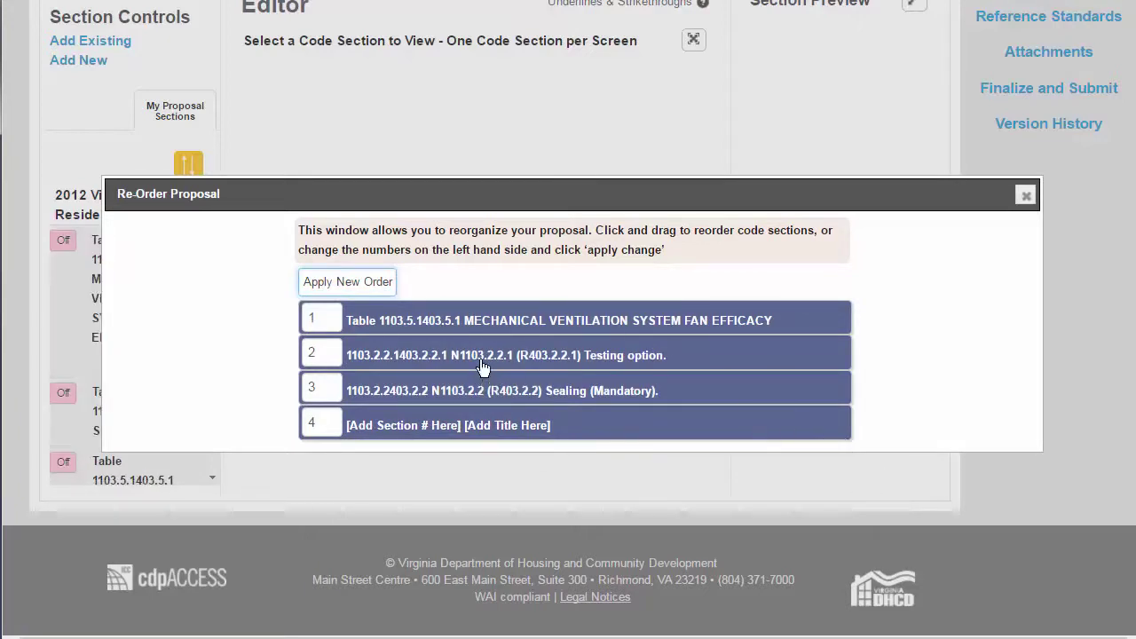
{"action": "left_click_drag", "start_coordinate": [497, 329], "coordinate": [489, 392]}
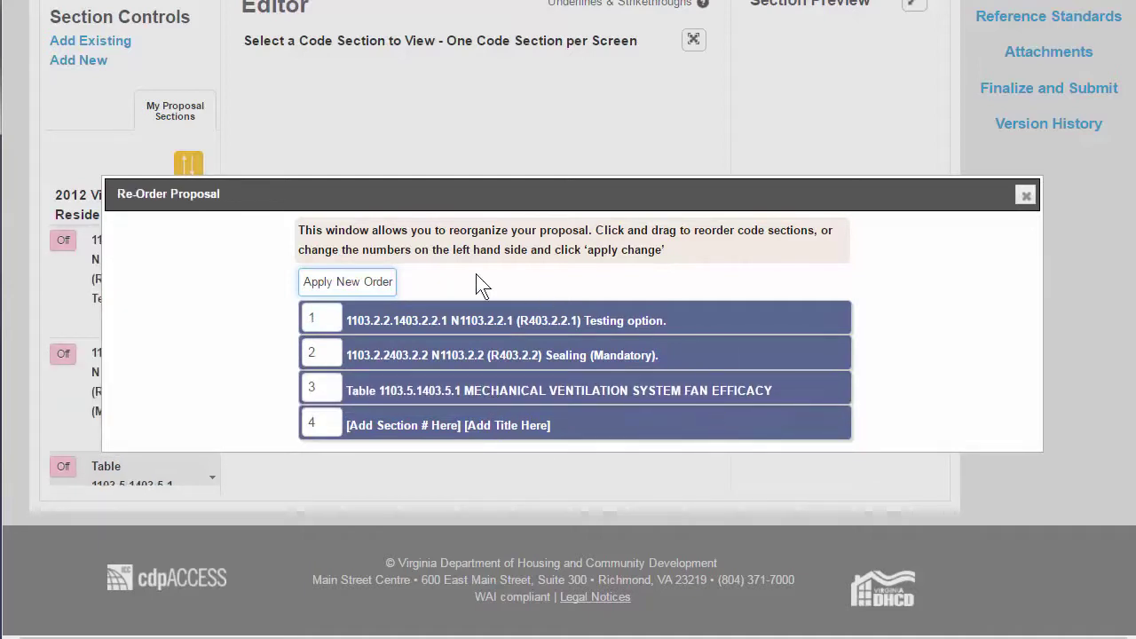
{"action": "left_click", "coordinate": [359, 283]}
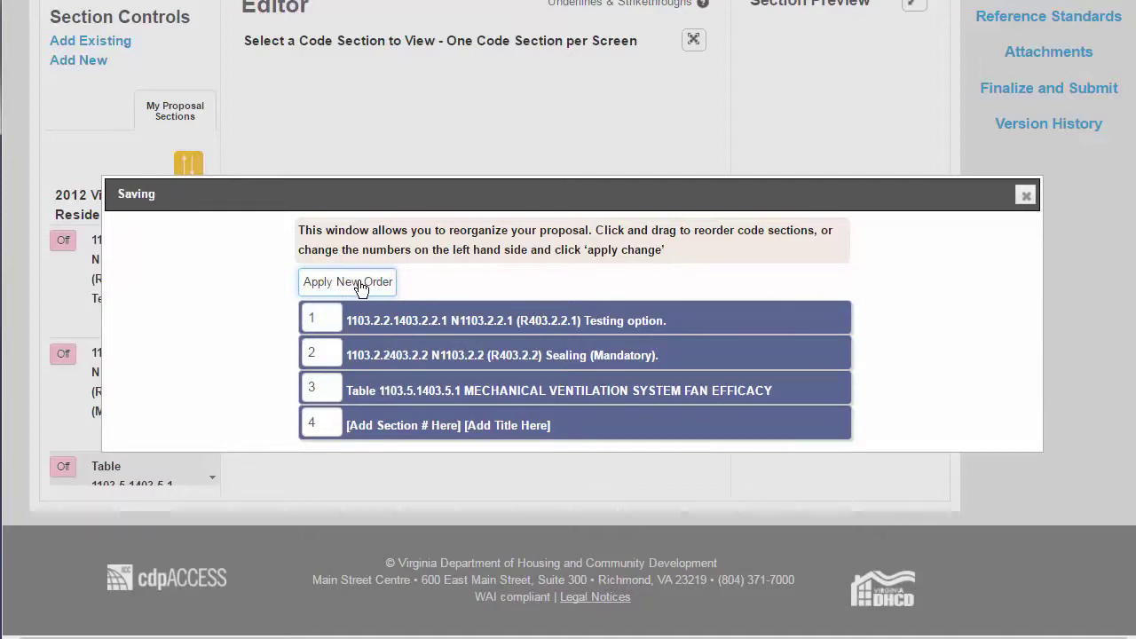
{"action": "left_click", "coordinate": [1025, 195]}
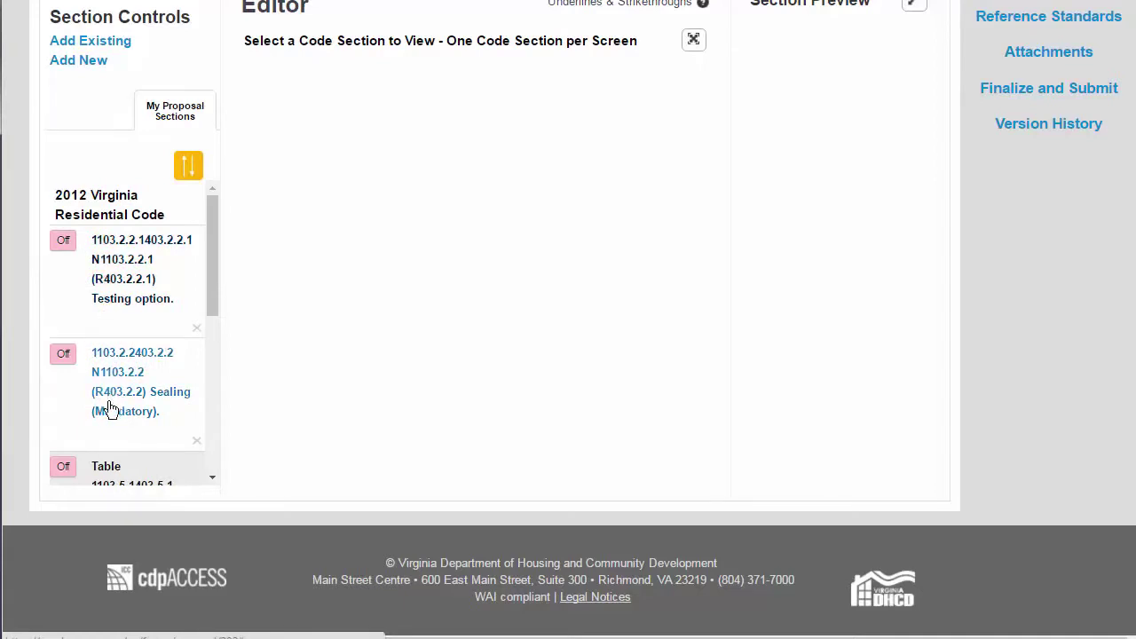
Step: In the title of section N1103.2.2.1 (R403.2.2.1), replace "Testing" with "Examination" and save the section
{"action": "scroll", "coordinate": [208, 275], "scroll_direction": "down", "scroll_amount": 1}
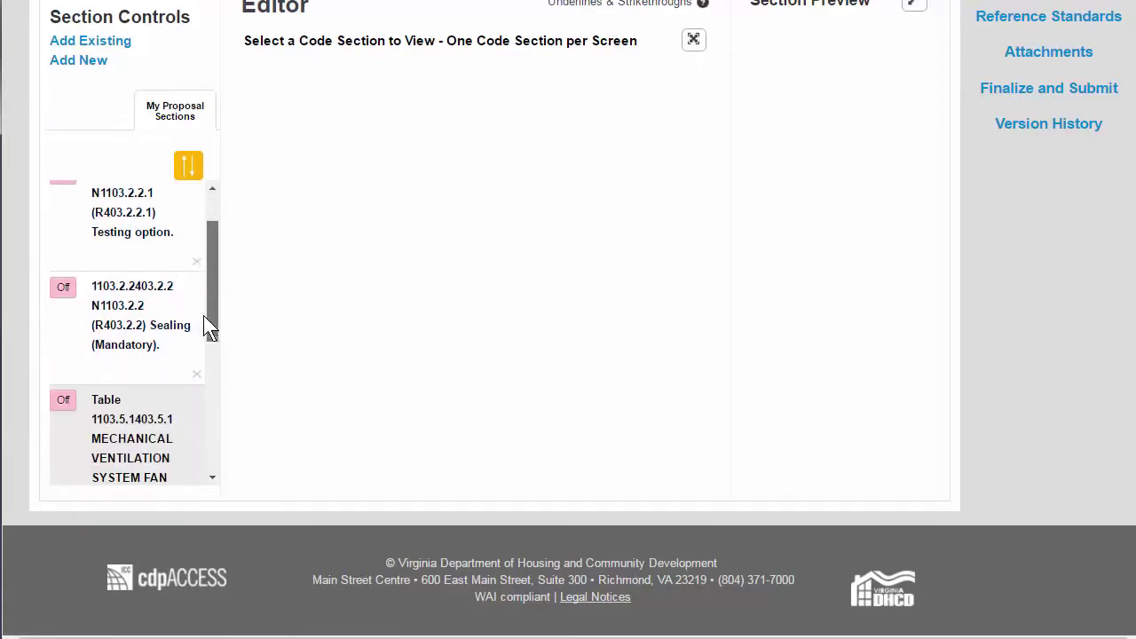
{"action": "left_click_drag", "start_coordinate": [204, 314], "coordinate": [233, 261]}
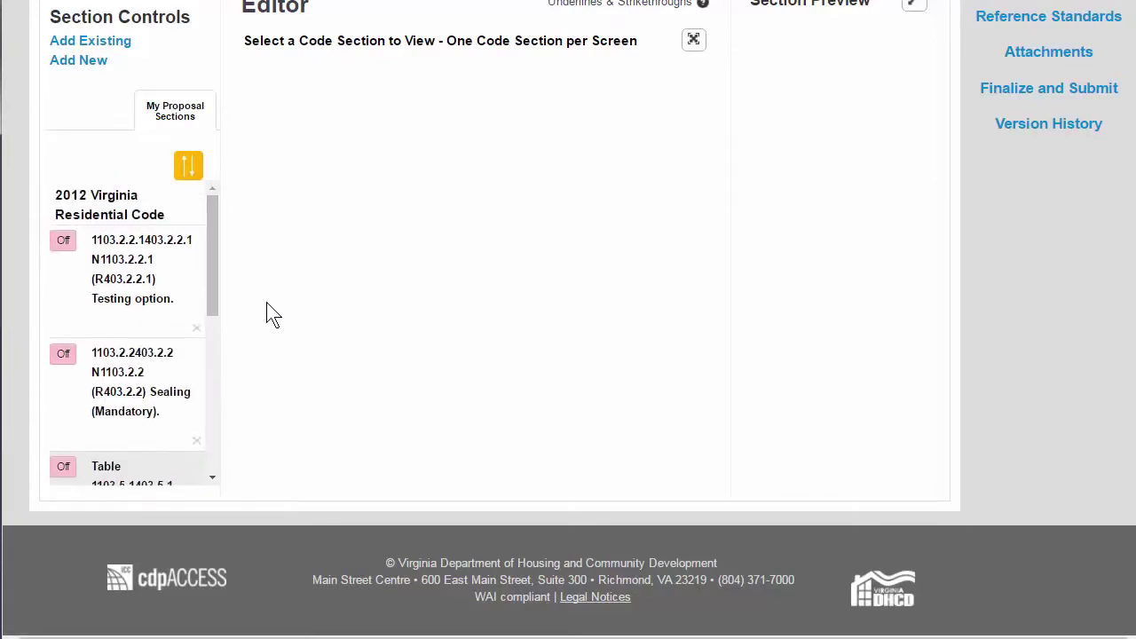
{"action": "left_click", "coordinate": [129, 250]}
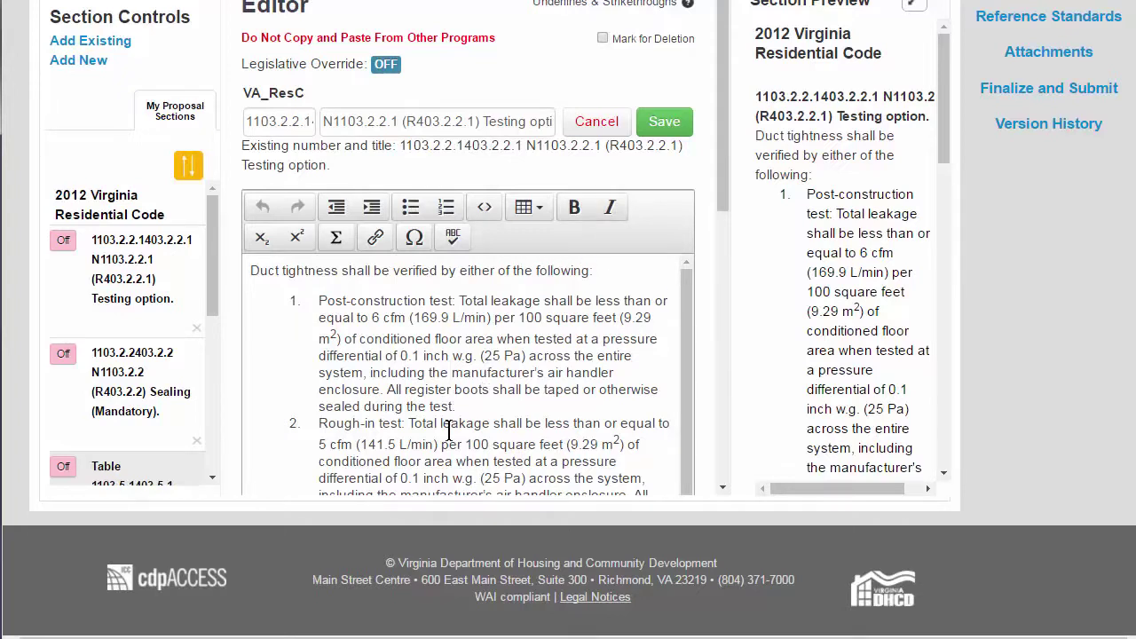
{"action": "left_click", "coordinate": [529, 126]}
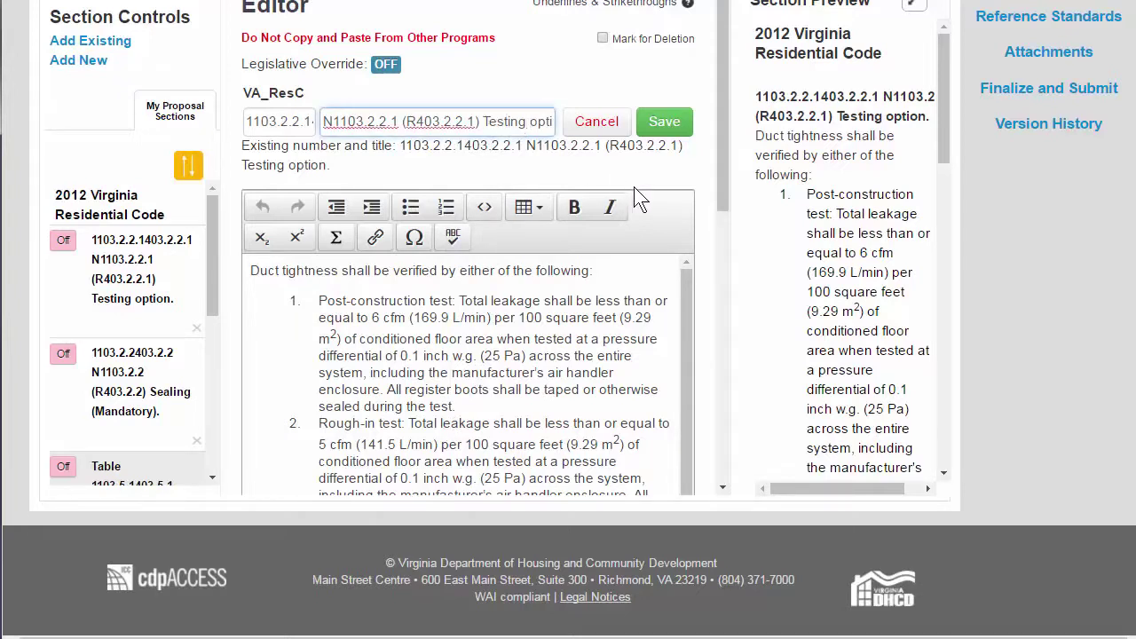
{"action": "key", "text": "BackSpace"}
{"action": "key", "text": "BackSpace"}
{"action": "key", "text": "BackSpace"}
{"action": "key", "text": "BackSpace"}
{"action": "key", "text": "BackSpace"}
{"action": "key", "text": "BackSpace"}
{"action": "key", "text": "BackSpace"}
{"action": "type", "text": "Examination"}
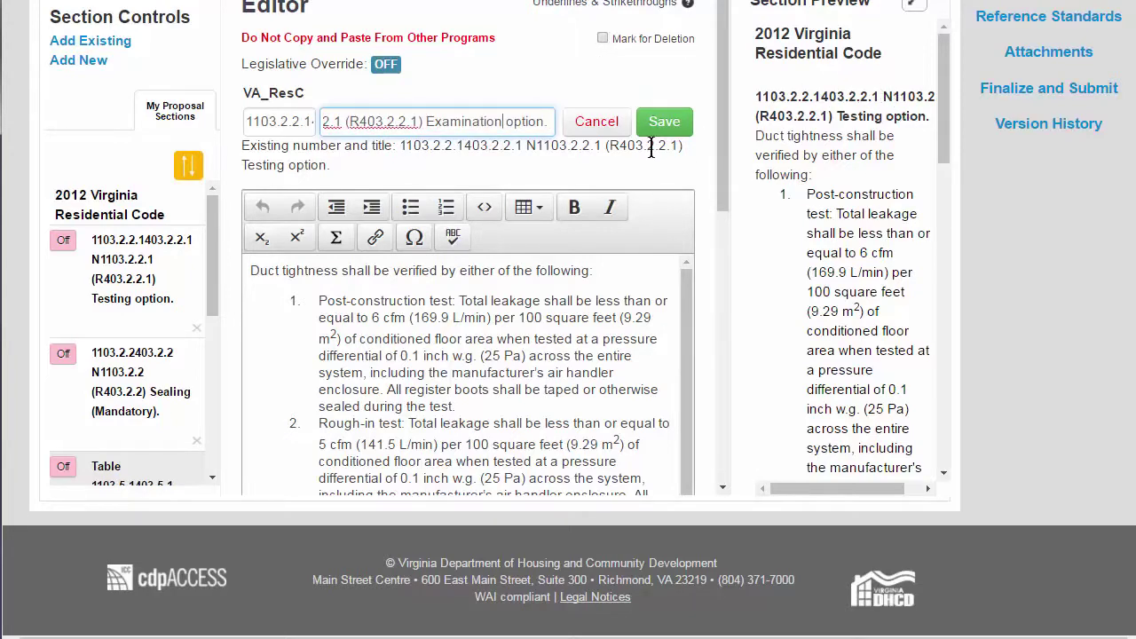
{"action": "left_click", "coordinate": [672, 121]}
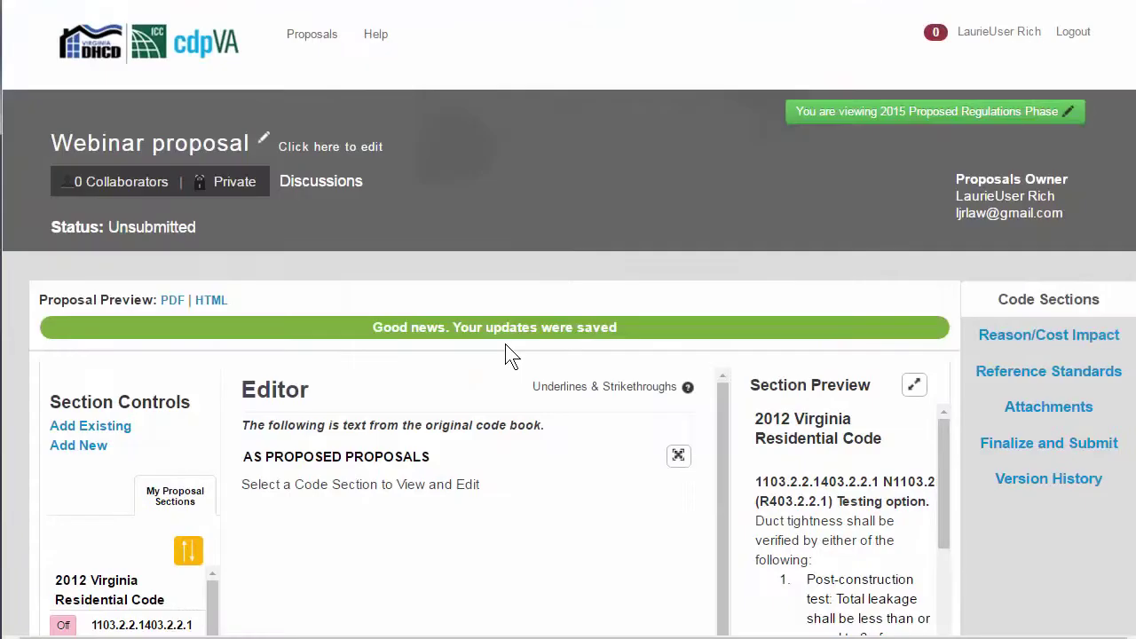
Step: Reopen section N1103.2.2.1 (R403.2.2.1) Examination option in the editor and go to the Exception under the rough-in test
{"action": "scroll", "coordinate": [642, 345], "scroll_direction": "down", "scroll_amount": 3}
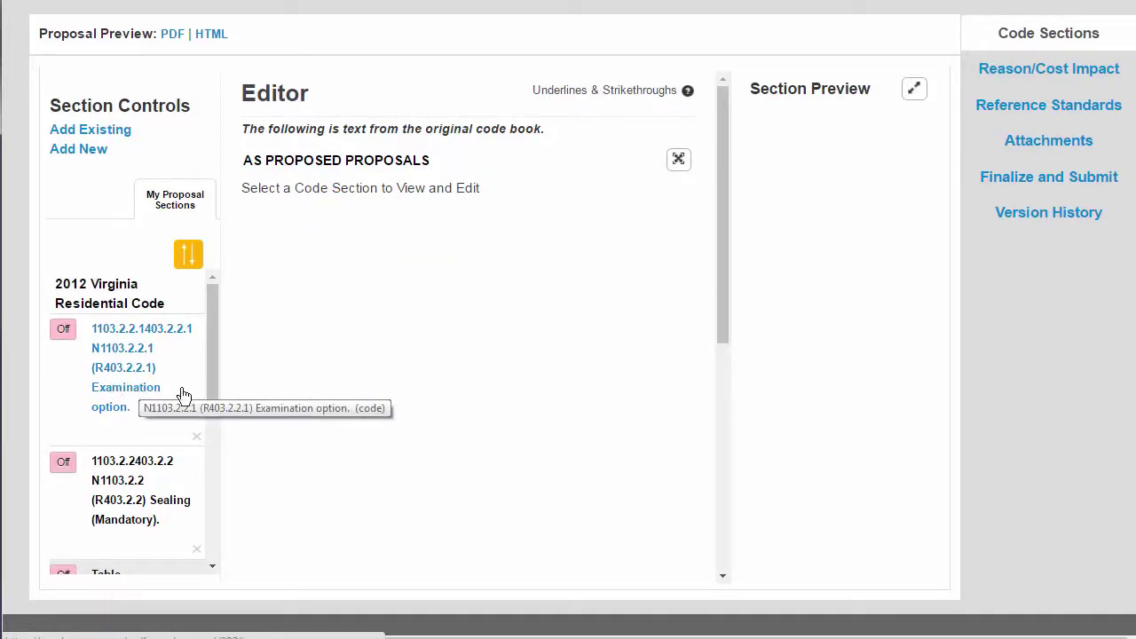
{"action": "left_click", "coordinate": [135, 349]}
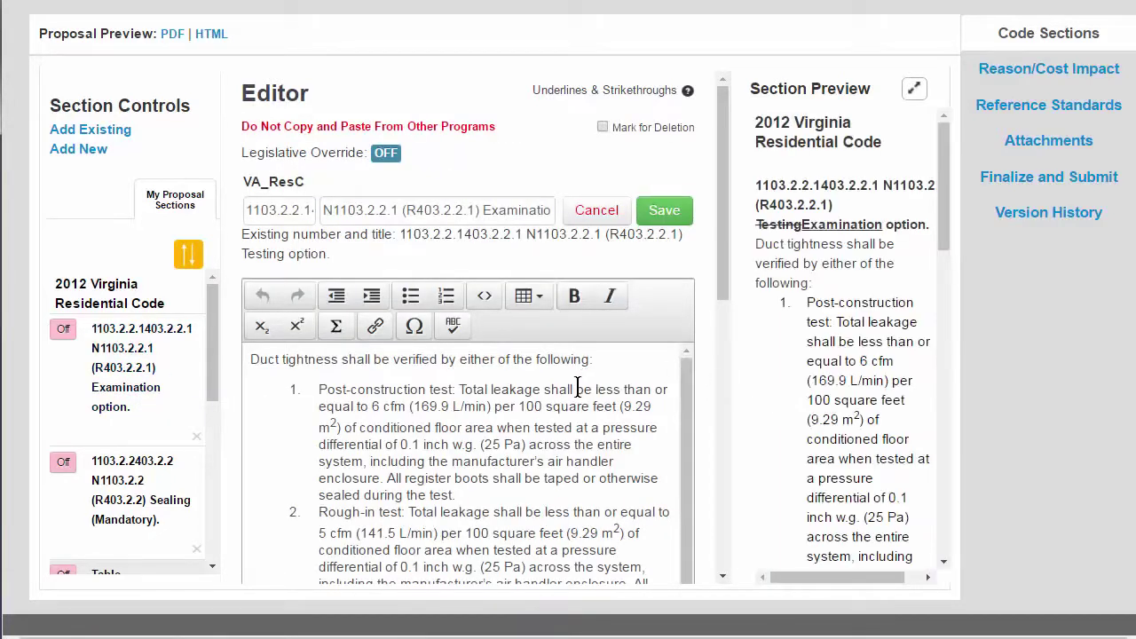
{"action": "scroll", "coordinate": [577, 388], "scroll_direction": "down", "scroll_amount": 2}
{"action": "scroll", "coordinate": [577, 387], "scroll_direction": "up", "scroll_amount": 2}
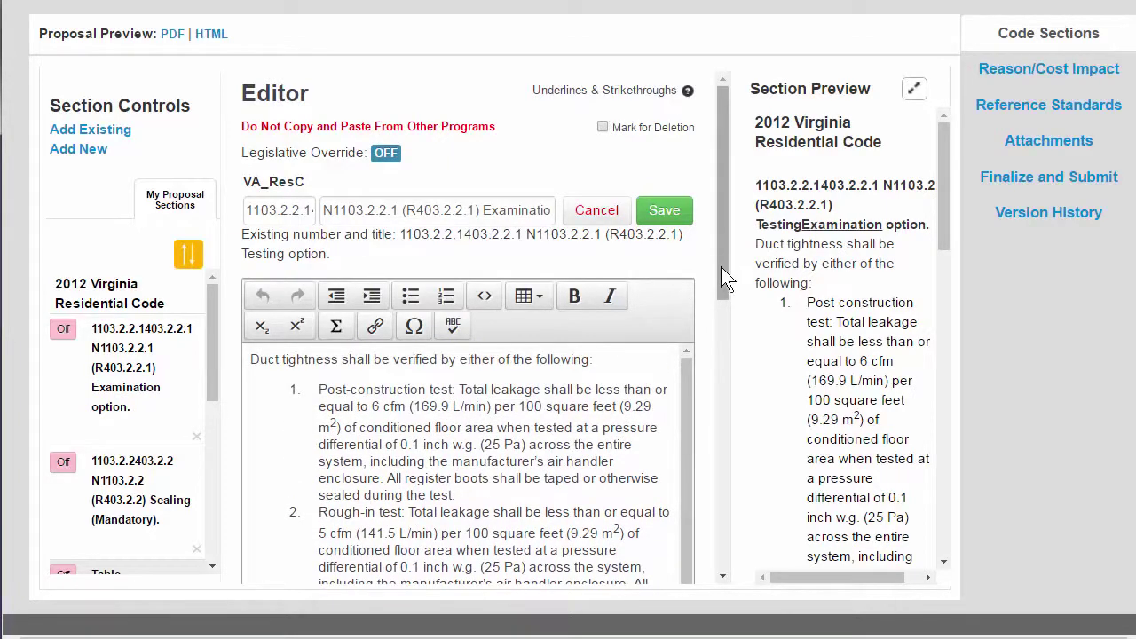
{"action": "scroll", "coordinate": [725, 278], "scroll_direction": "down", "scroll_amount": 3}
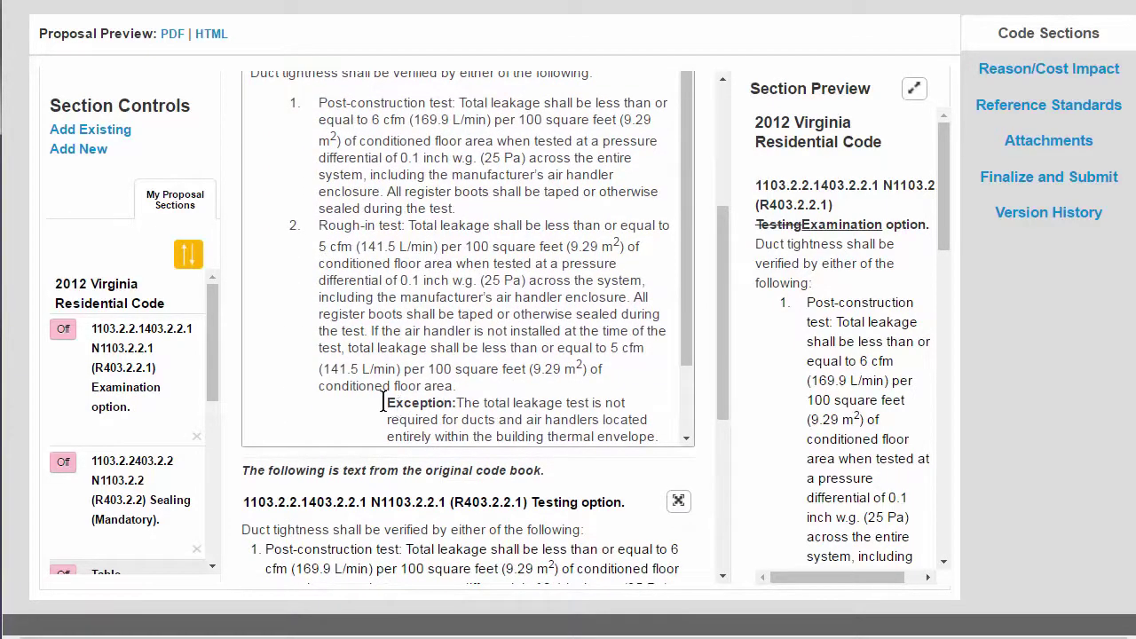
Step: Move the Exception paragraph from the end of item 2, Rough-in test, to directly below item 1, Post-construction test
{"action": "left_click_drag", "start_coordinate": [388, 404], "coordinate": [693, 392]}
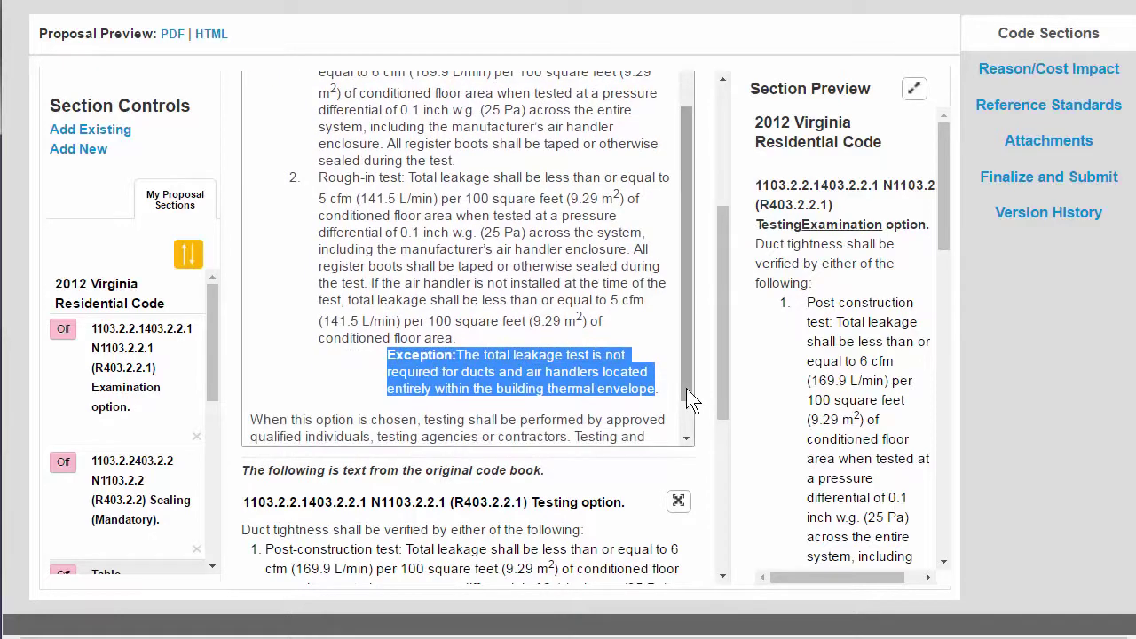
{"action": "left_click", "coordinate": [435, 359]}
{"action": "left_click_drag", "start_coordinate": [658, 388], "coordinate": [378, 354]}
{"action": "key", "text": "BackSpace"}
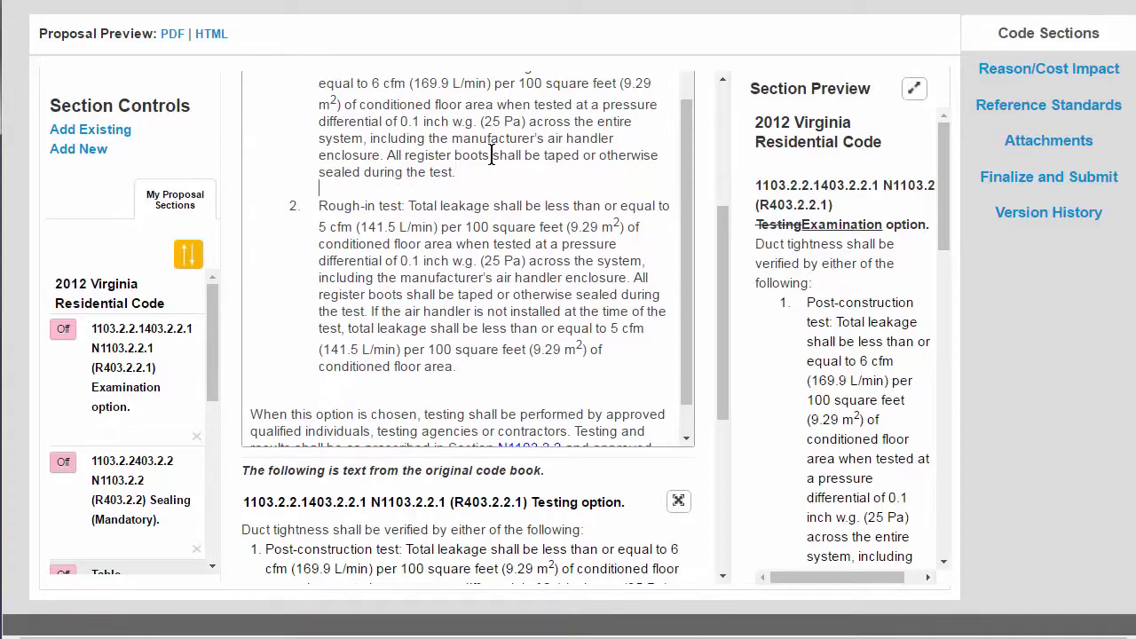
{"action": "key", "text": "ctrl+z"}
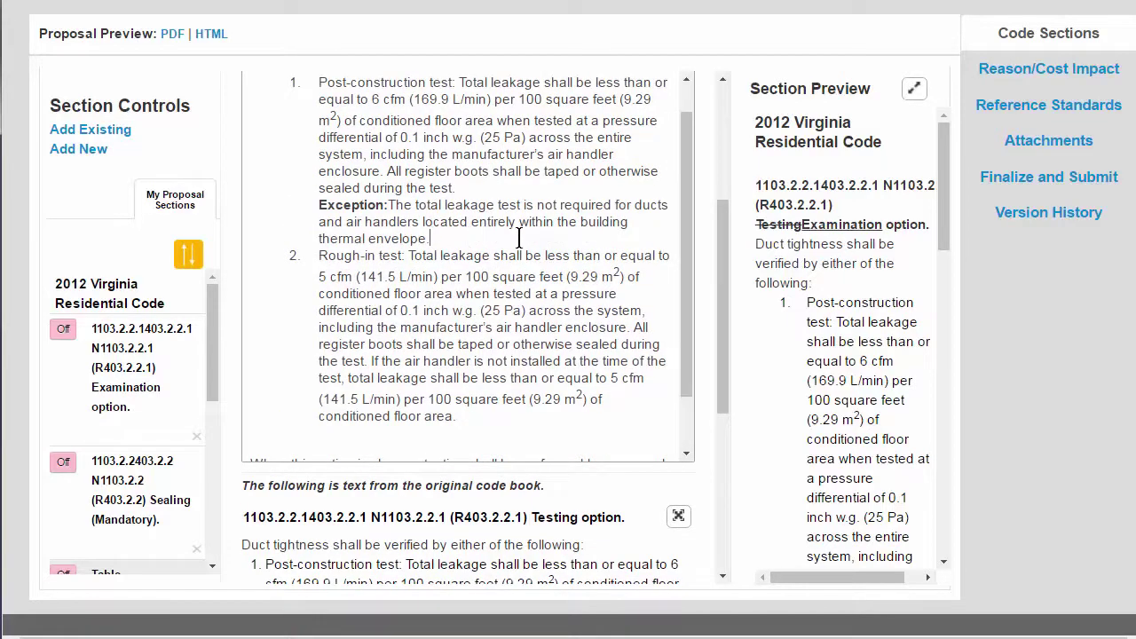
{"action": "left_click_drag", "start_coordinate": [519, 238], "coordinate": [535, 301]}
{"action": "left_click", "coordinate": [509, 337]}
{"action": "scroll", "coordinate": [867, 331], "scroll_direction": "down", "scroll_amount": 3}
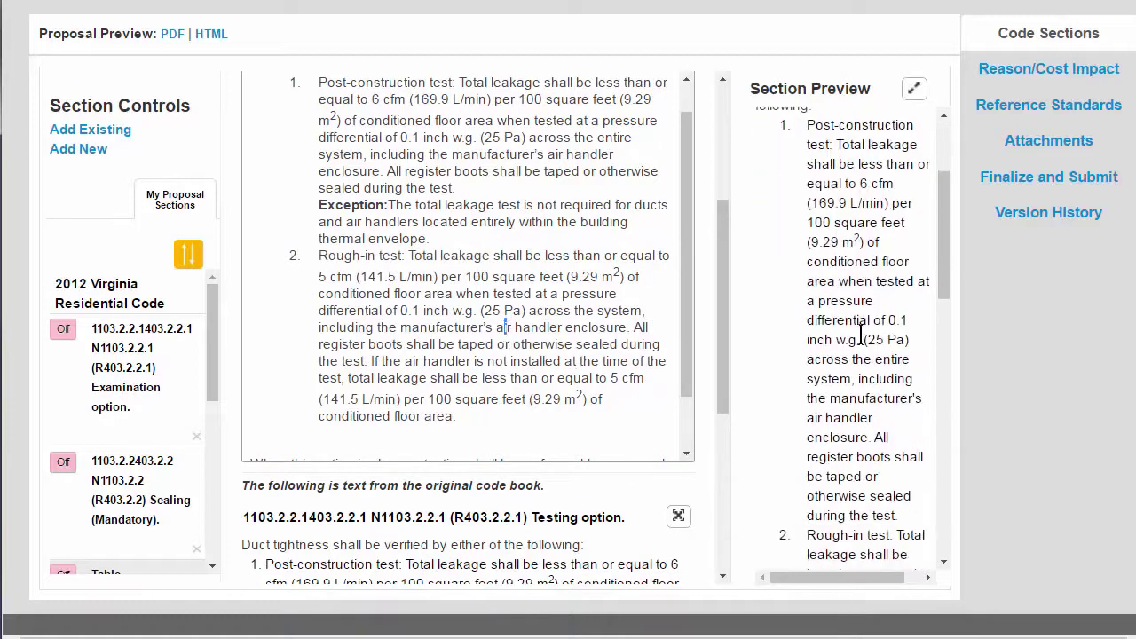
{"action": "scroll", "coordinate": [843, 266], "scroll_direction": "up", "scroll_amount": 3}
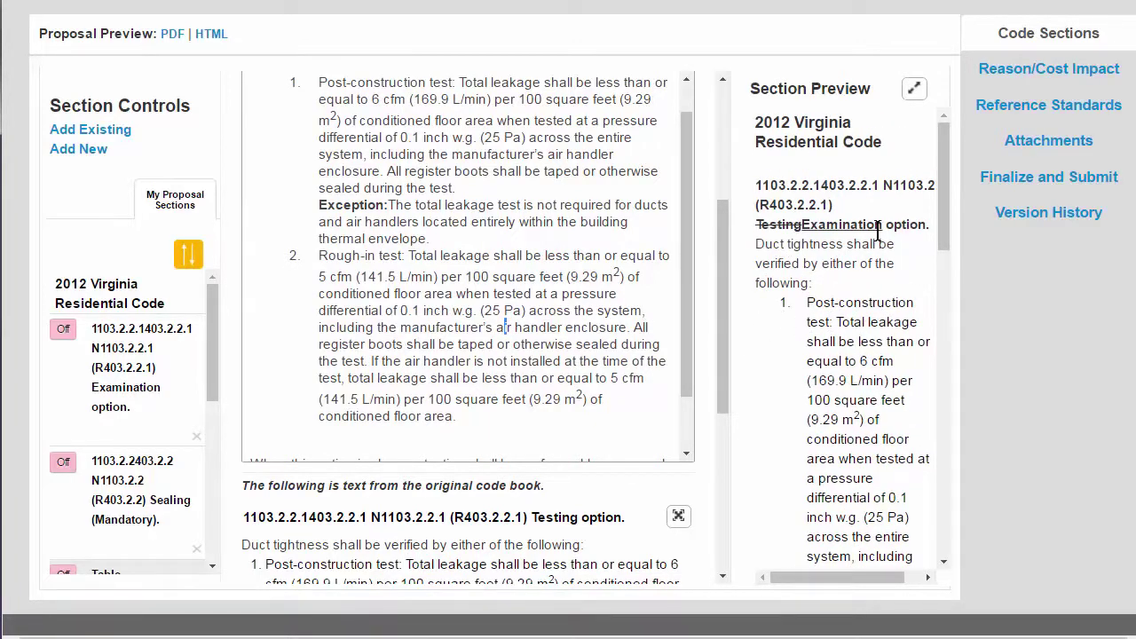
{"action": "scroll", "coordinate": [695, 355], "scroll_direction": "up", "scroll_amount": 1}
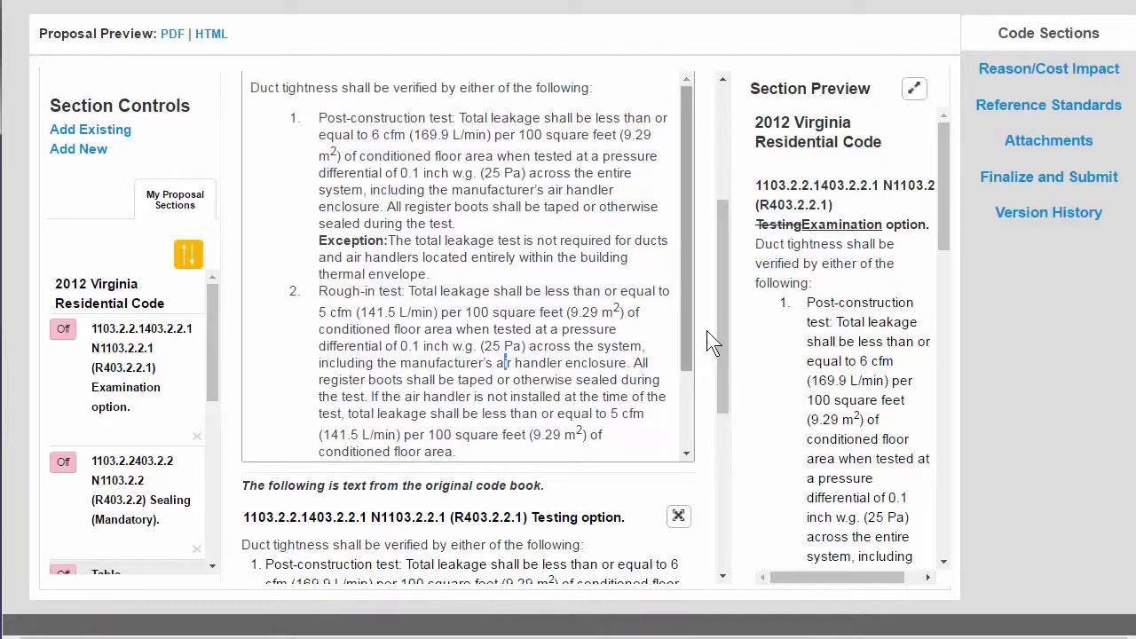
Step: Save the moved Exception and reopen section N1103.2.2.1 (R403.2.2.1) Examination option to review its section preview
{"action": "scroll", "coordinate": [709, 279], "scroll_direction": "up", "scroll_amount": 3}
{"action": "left_click", "coordinate": [666, 124]}
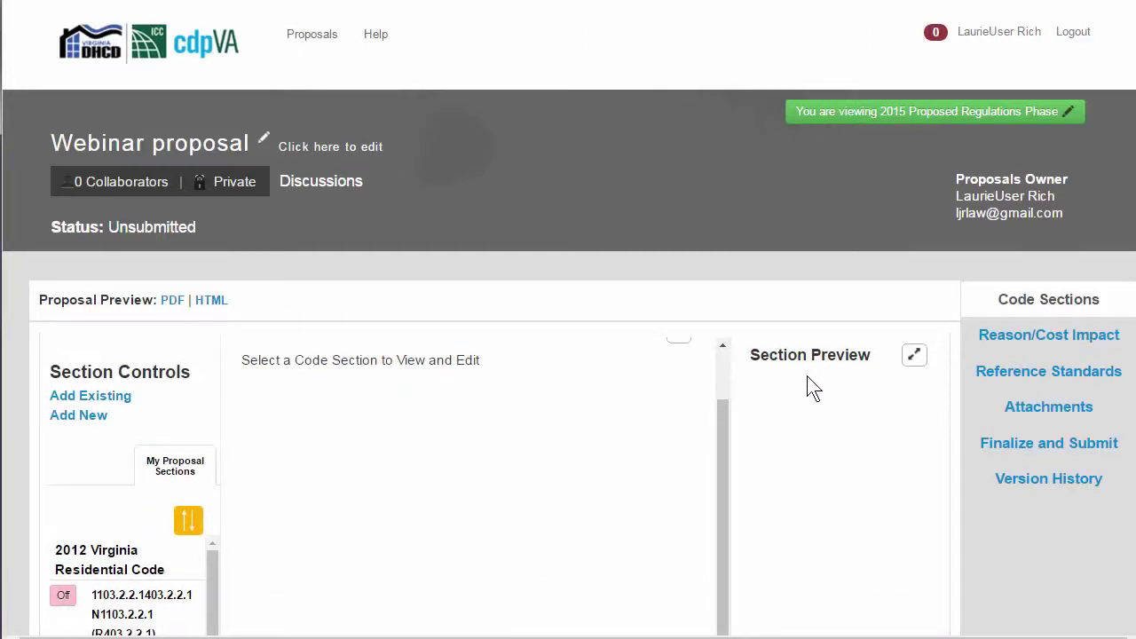
{"action": "scroll", "coordinate": [101, 518], "scroll_direction": "down", "scroll_amount": 2}
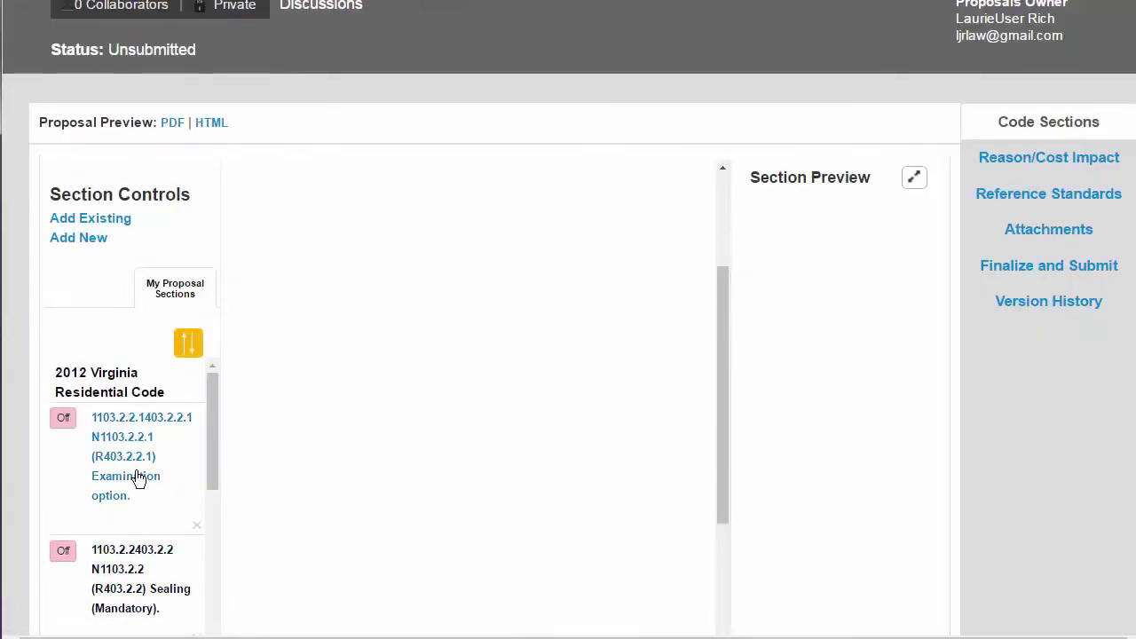
{"action": "left_click", "coordinate": [138, 479]}
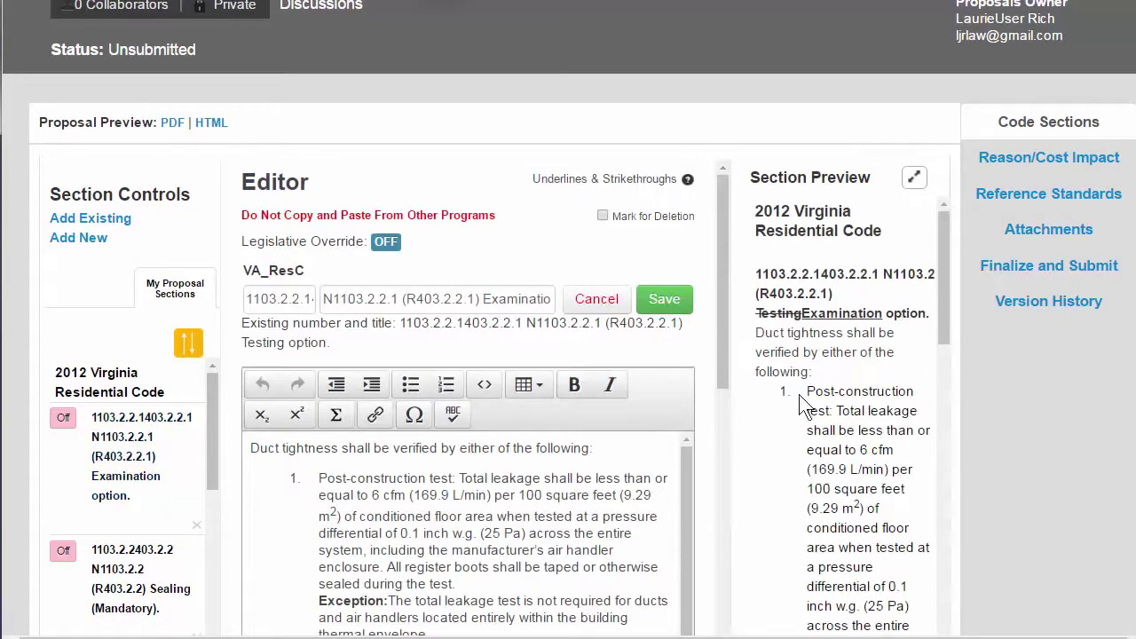
{"action": "left_click_drag", "start_coordinate": [939, 324], "coordinate": [955, 439]}
{"action": "scroll", "coordinate": [950, 290], "scroll_direction": "up", "scroll_amount": 3}
Step: Collapse the section preview to widen the editor and expand it again, twice
{"action": "left_click", "coordinate": [915, 188]}
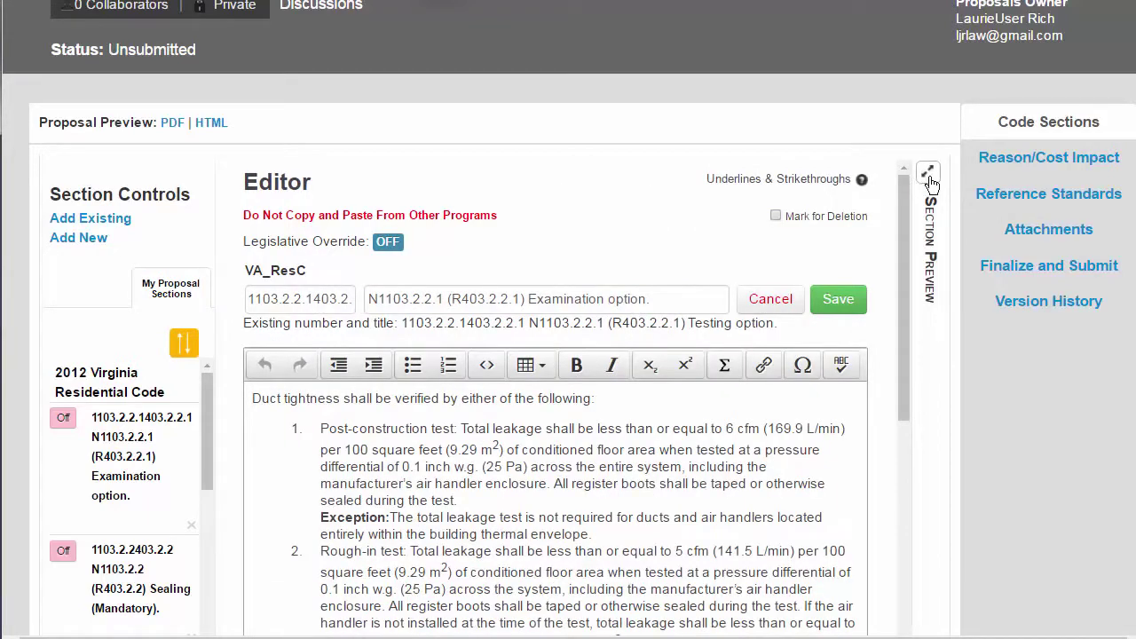
{"action": "left_click", "coordinate": [928, 176]}
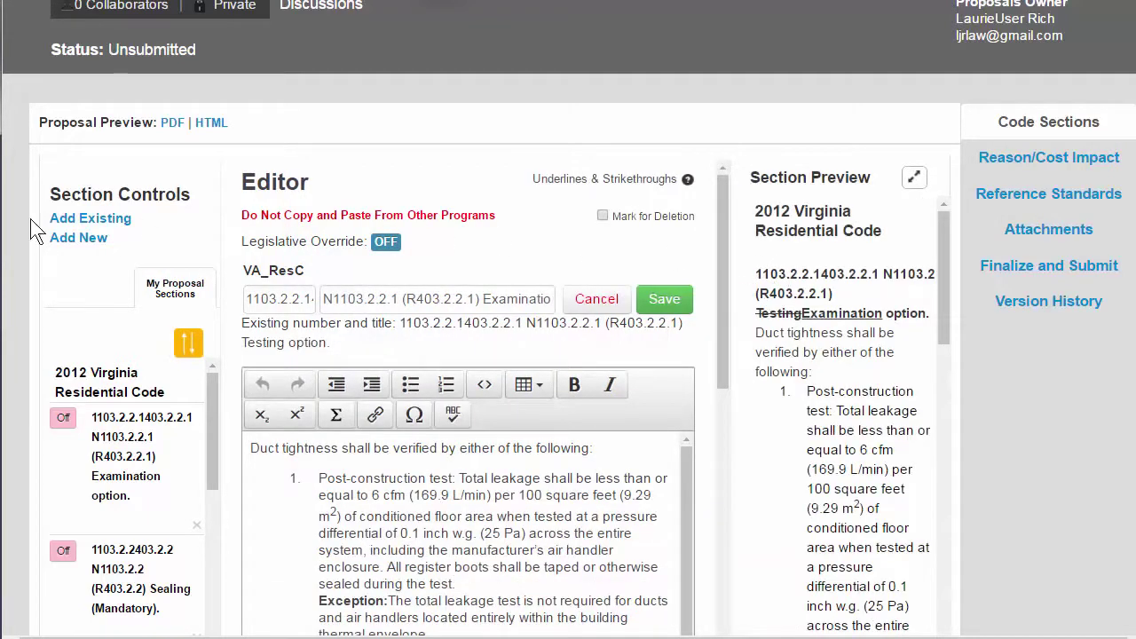
{"action": "left_click", "coordinate": [914, 177]}
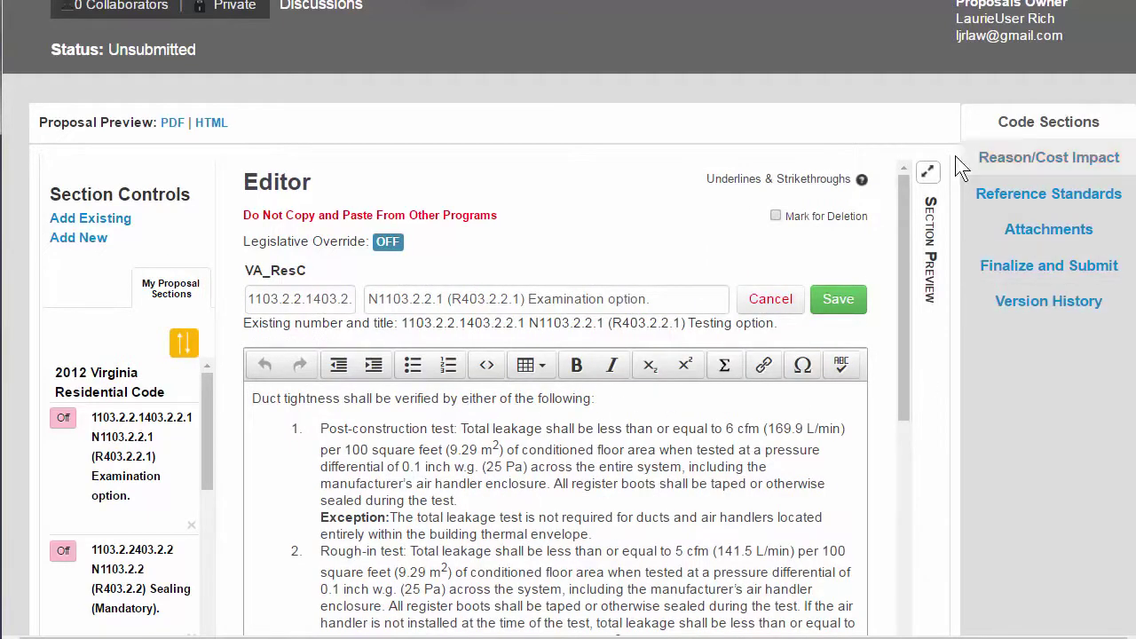
{"action": "left_click", "coordinate": [926, 174]}
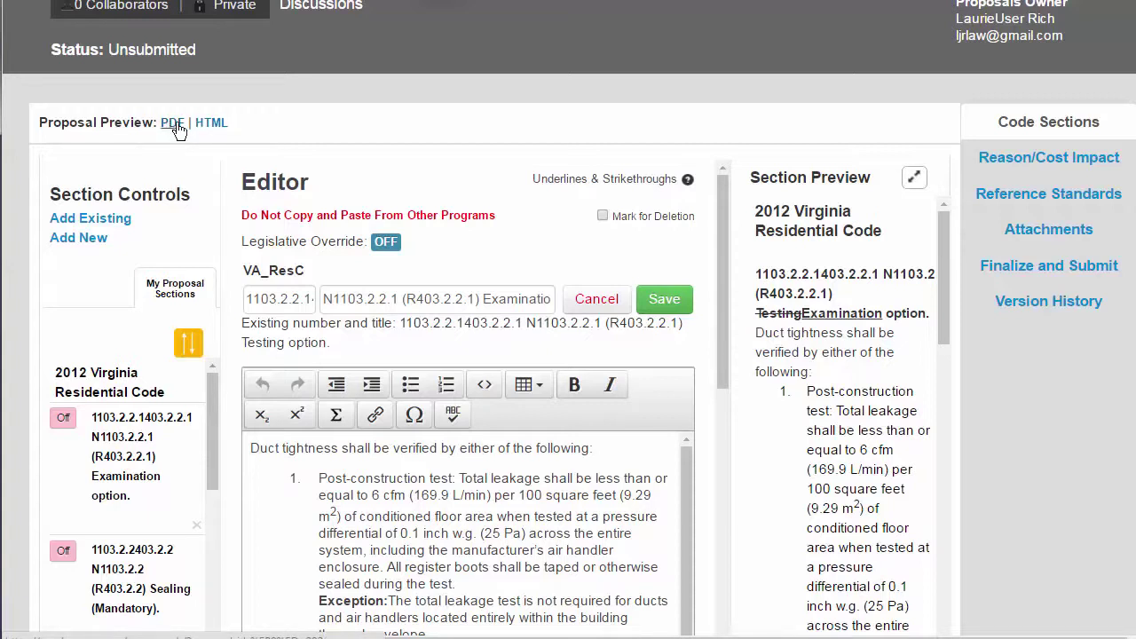
Step: Examine the marked-up changes of the whole proposal in the HTML preview and close the preview
{"action": "left_click", "coordinate": [210, 124]}
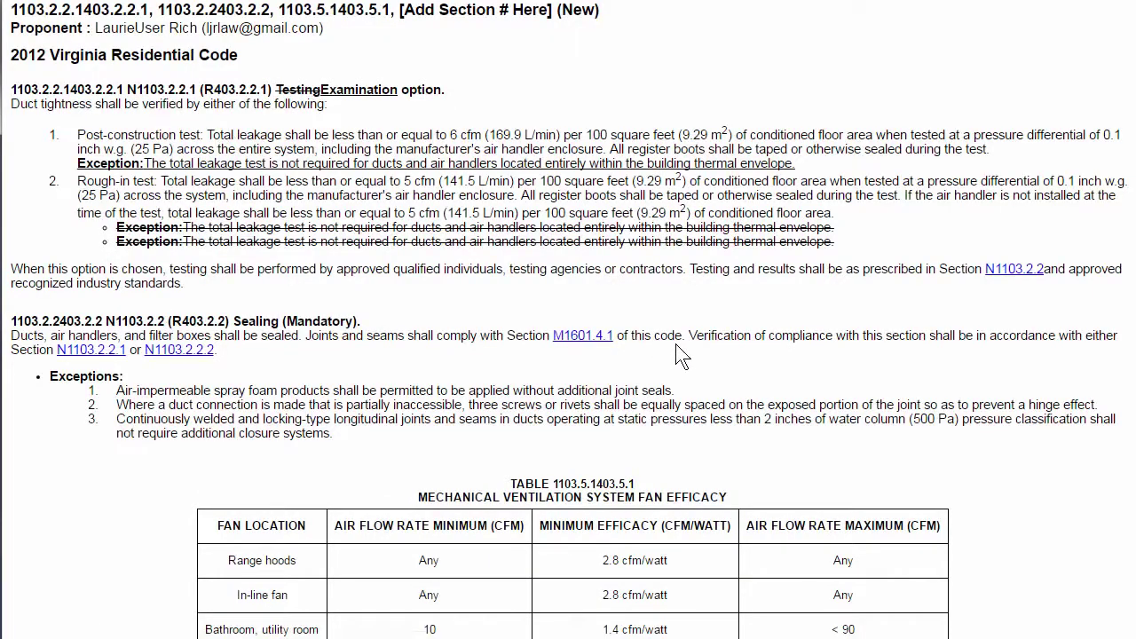
{"action": "scroll", "coordinate": [610, 327], "scroll_direction": "down", "scroll_amount": 1}
{"action": "scroll", "coordinate": [614, 333], "scroll_direction": "down", "scroll_amount": 1}
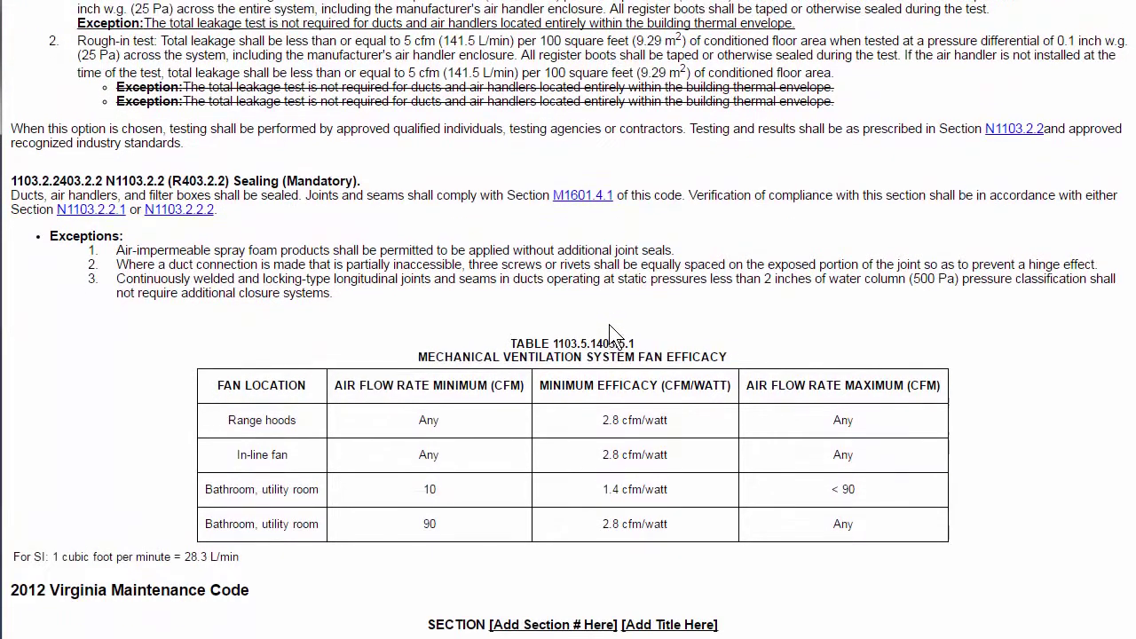
{"action": "scroll", "coordinate": [586, 302], "scroll_direction": "up", "scroll_amount": 2}
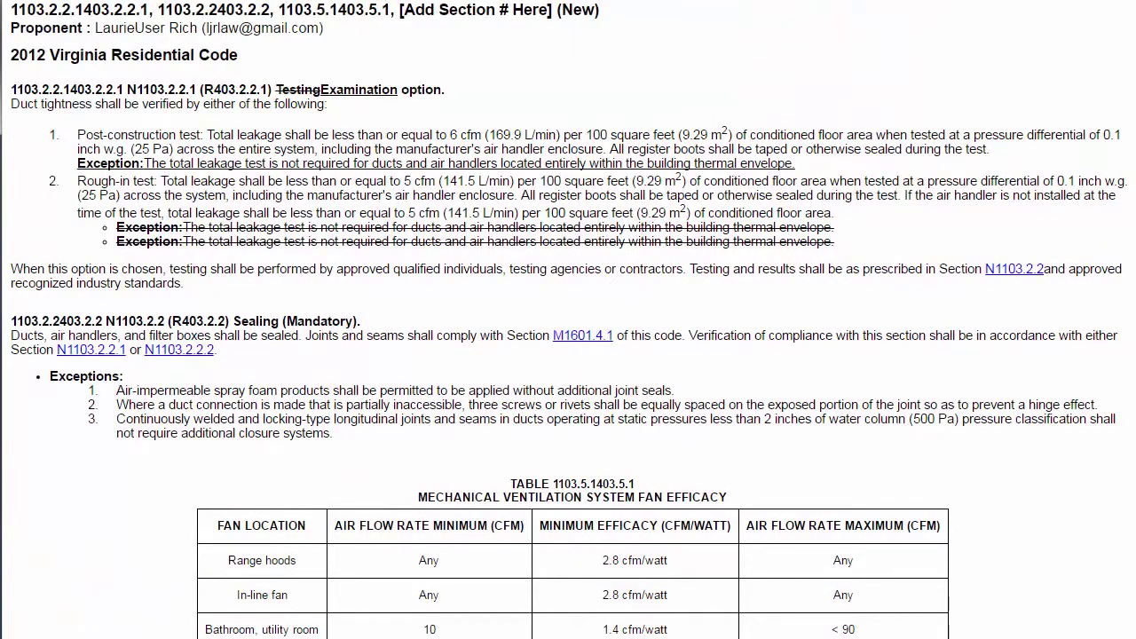
{"action": "key", "text": "ctrl+w"}
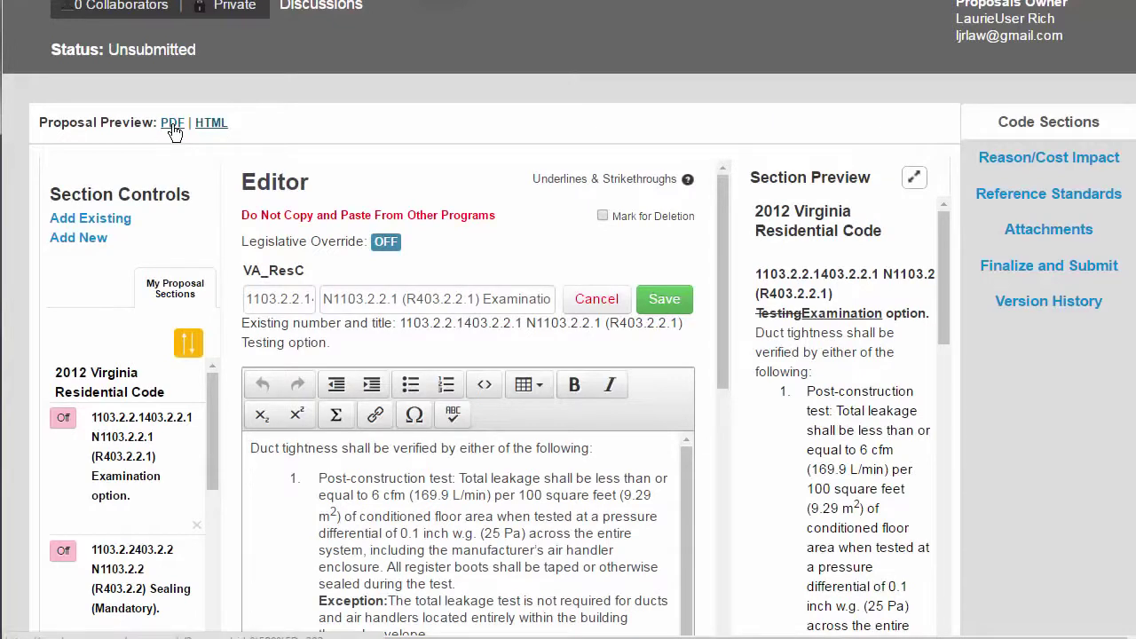
Step: Look through the PDF preview of the proposal and close it
{"action": "left_click", "coordinate": [173, 125]}
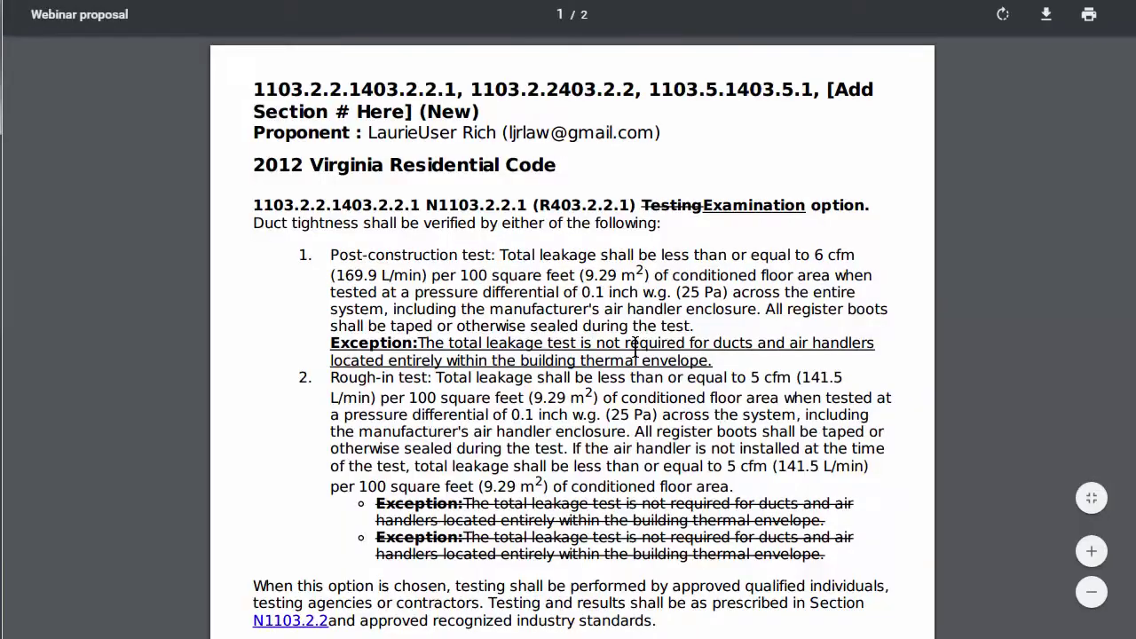
{"action": "scroll", "coordinate": [634, 346], "scroll_direction": "down", "scroll_amount": 4}
{"action": "scroll", "coordinate": [636, 347], "scroll_direction": "up", "scroll_amount": 4}
{"action": "key", "text": "ctrl+w"}
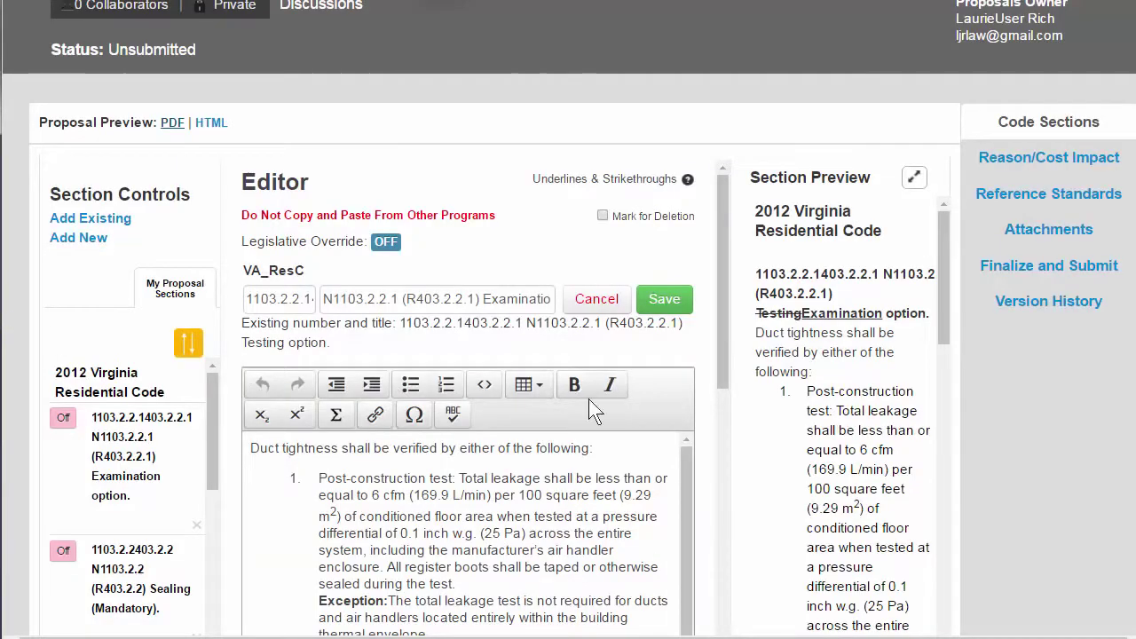
Step: Close the Examination option section without saving and view the title, Screen 1 and Footnote entries of Table 1103.5.1403.5.1 in the editor
{"action": "left_click", "coordinate": [595, 300]}
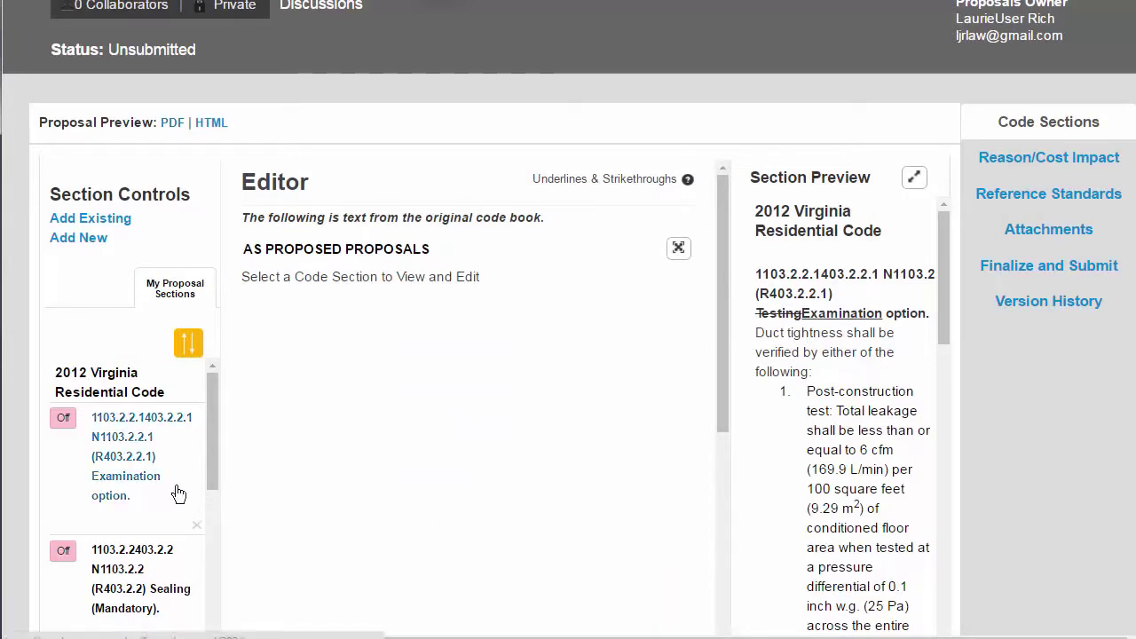
{"action": "scroll", "coordinate": [177, 493], "scroll_direction": "down", "scroll_amount": 5}
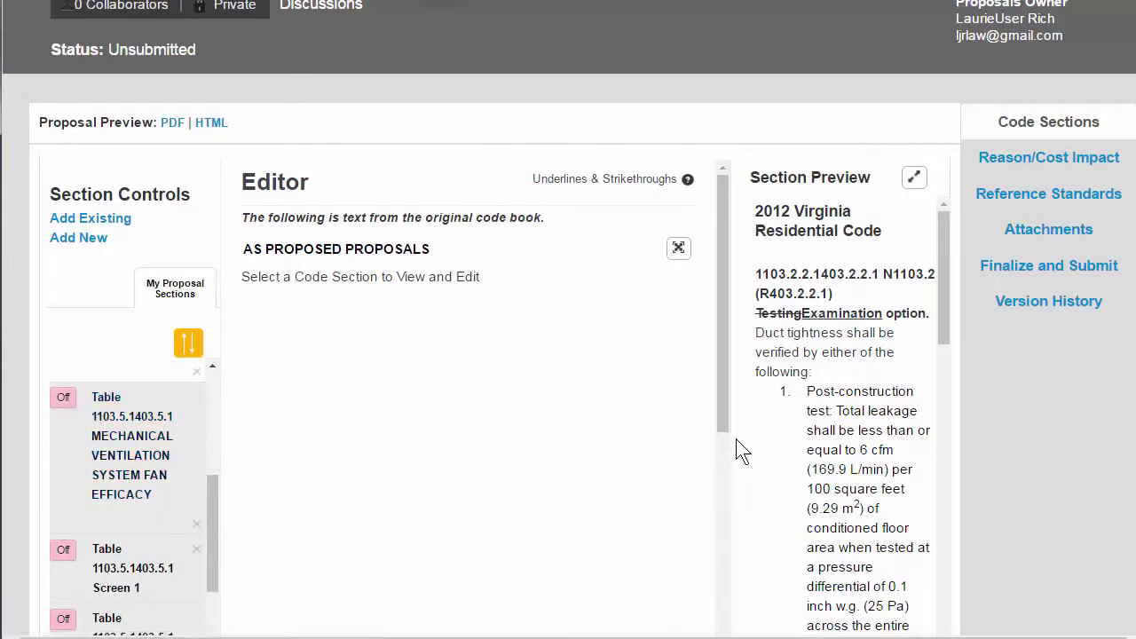
{"action": "scroll", "coordinate": [1076, 402], "scroll_direction": "down", "scroll_amount": 3}
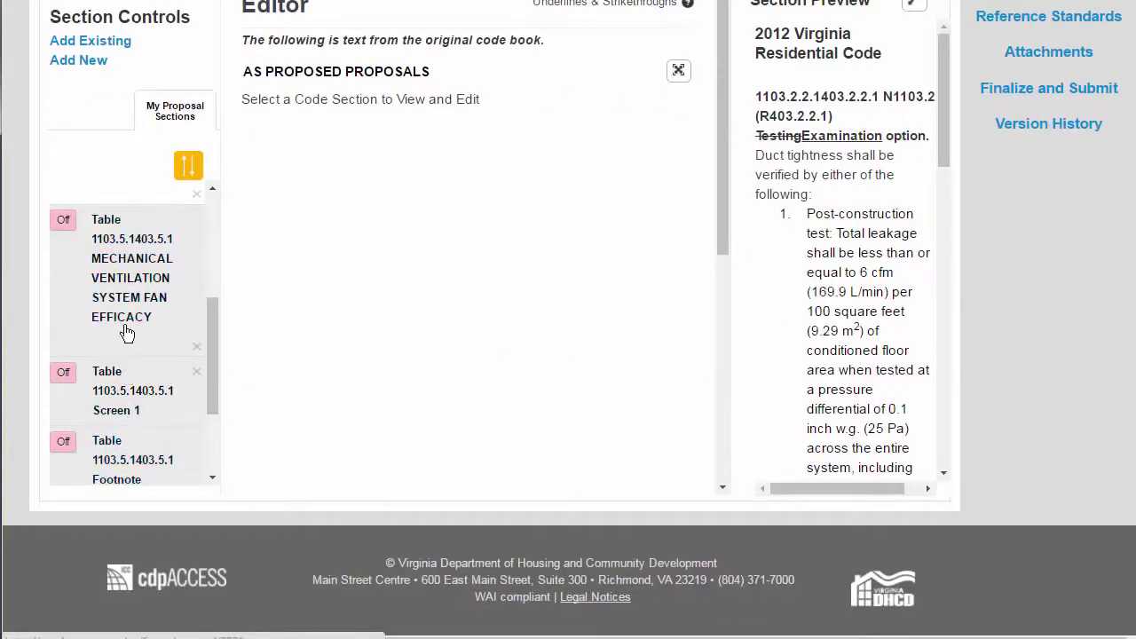
{"action": "left_click_drag", "start_coordinate": [211, 342], "coordinate": [213, 353]}
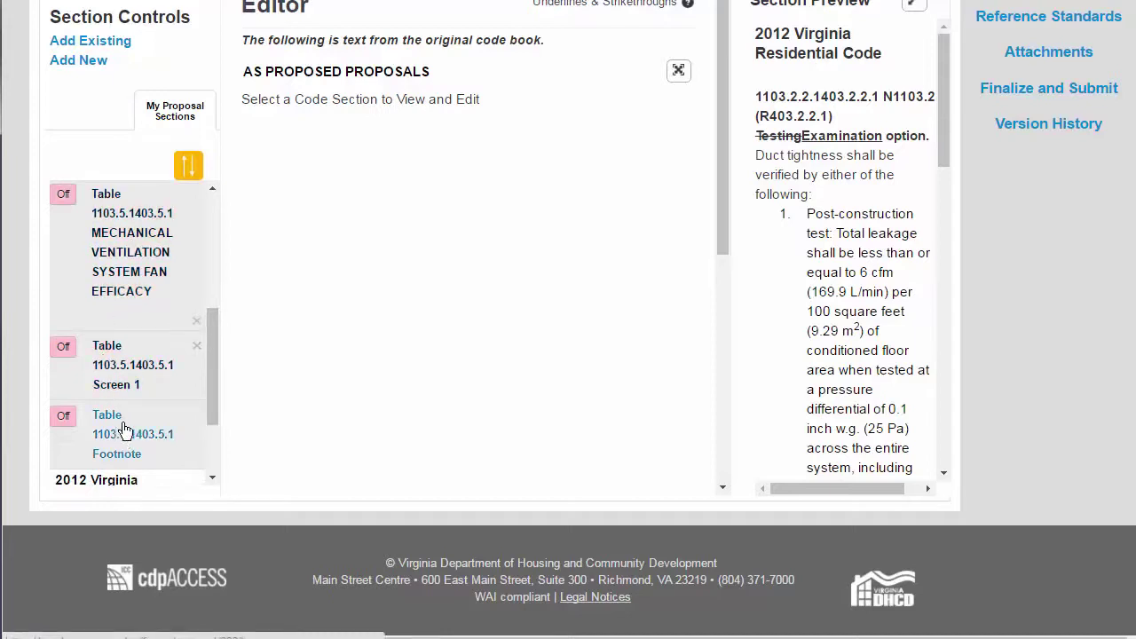
{"action": "left_click", "coordinate": [129, 240]}
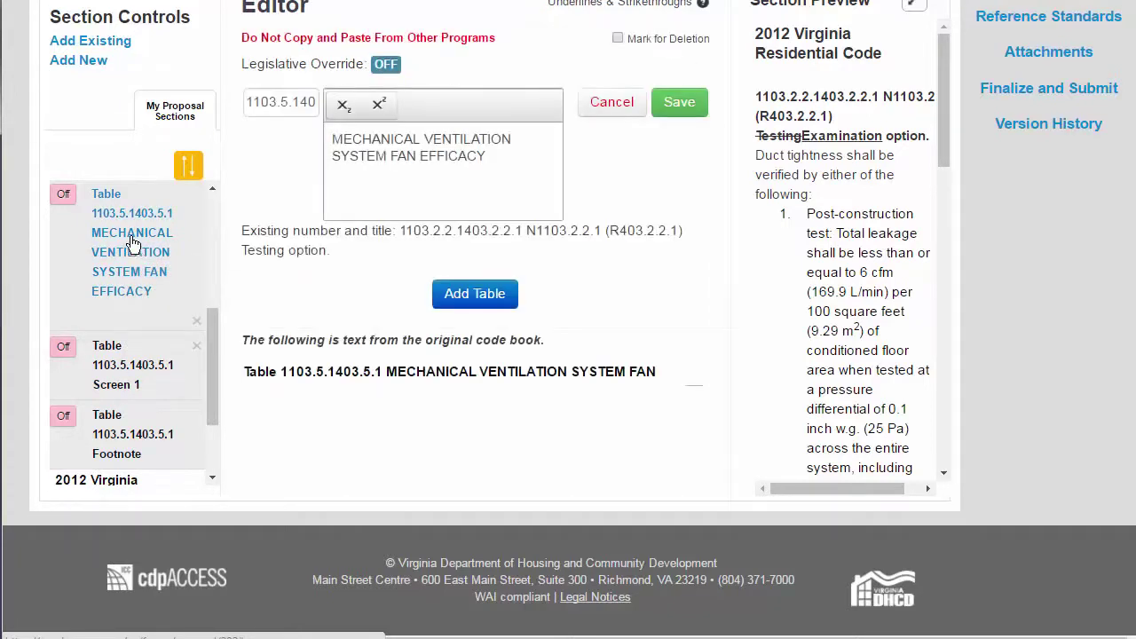
{"action": "left_click", "coordinate": [266, 95]}
{"action": "left_click", "coordinate": [445, 157]}
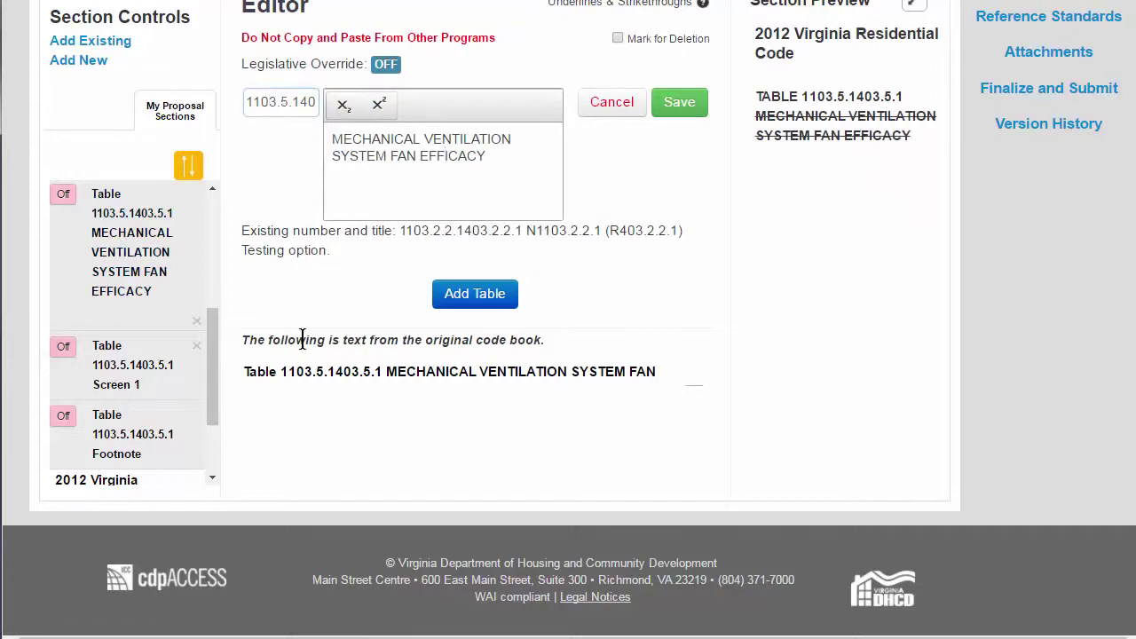
{"action": "left_click", "coordinate": [129, 376]}
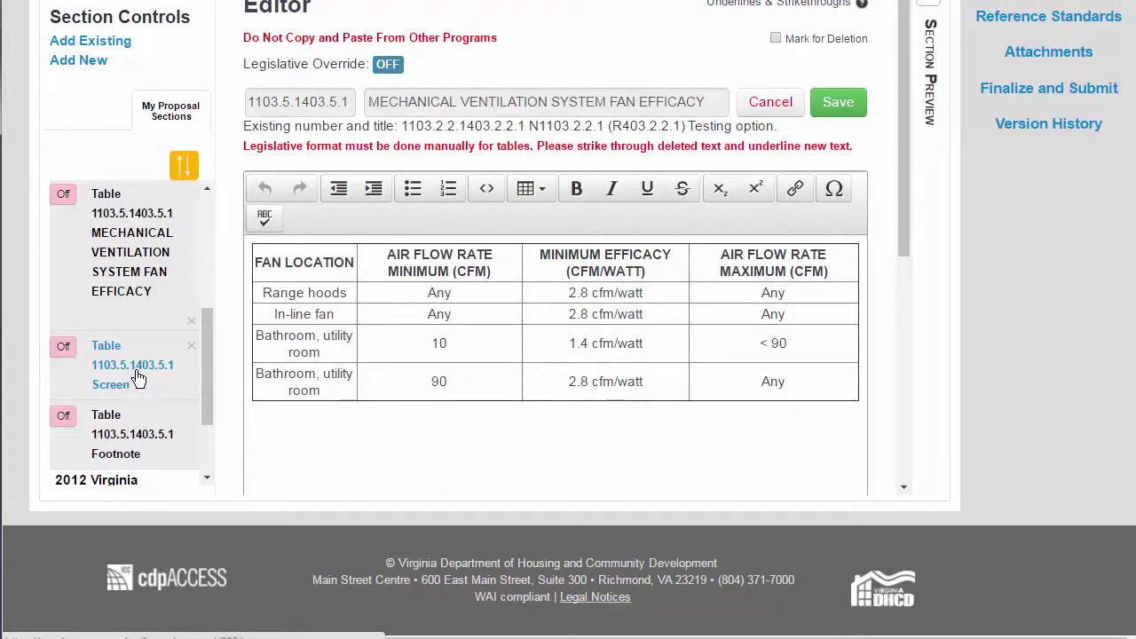
{"action": "left_click", "coordinate": [115, 434]}
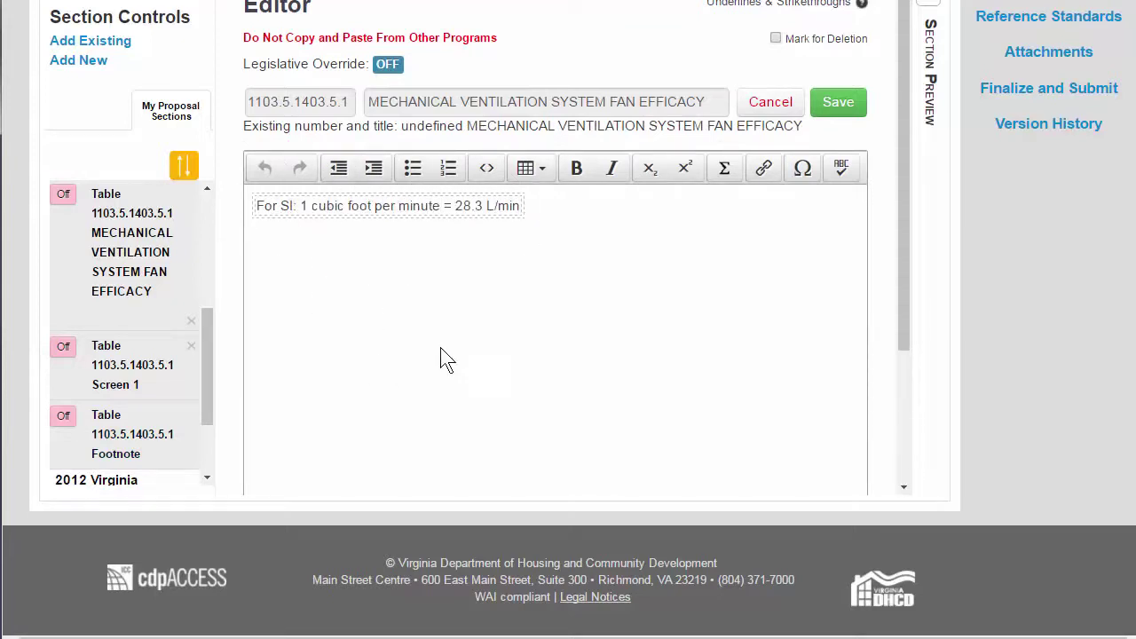
Step: Reopen Screen 1 of Table 1103.5.1403.5.1 and strike through the Range hoods minimum efficacy, "2.8 cfm/watt"
{"action": "left_click", "coordinate": [118, 370]}
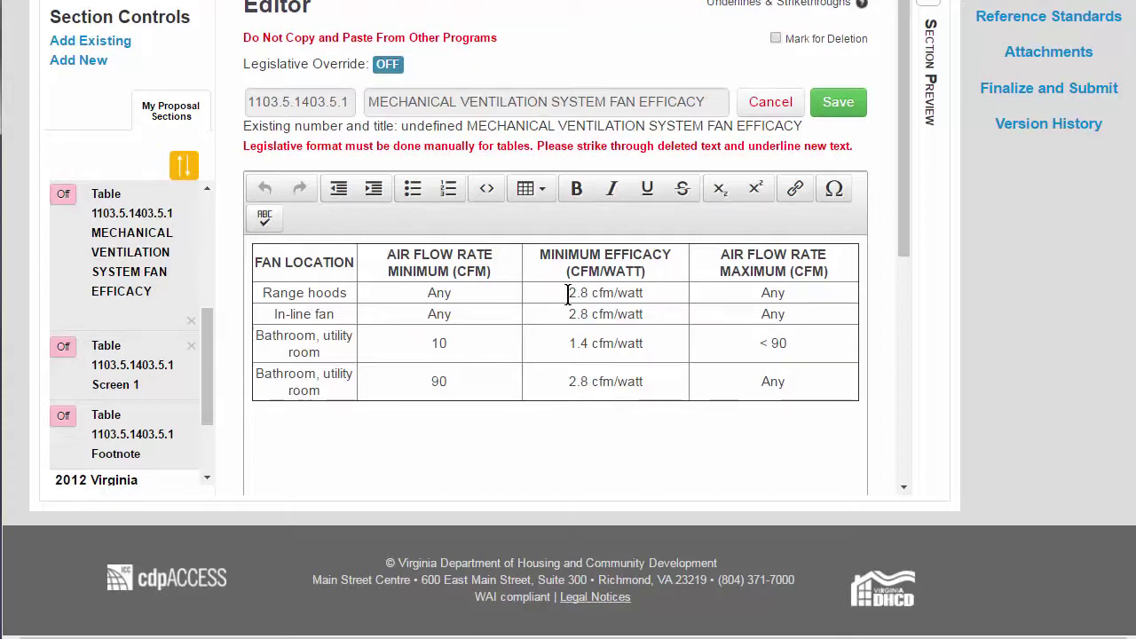
{"action": "left_click_drag", "start_coordinate": [568, 295], "coordinate": [653, 295]}
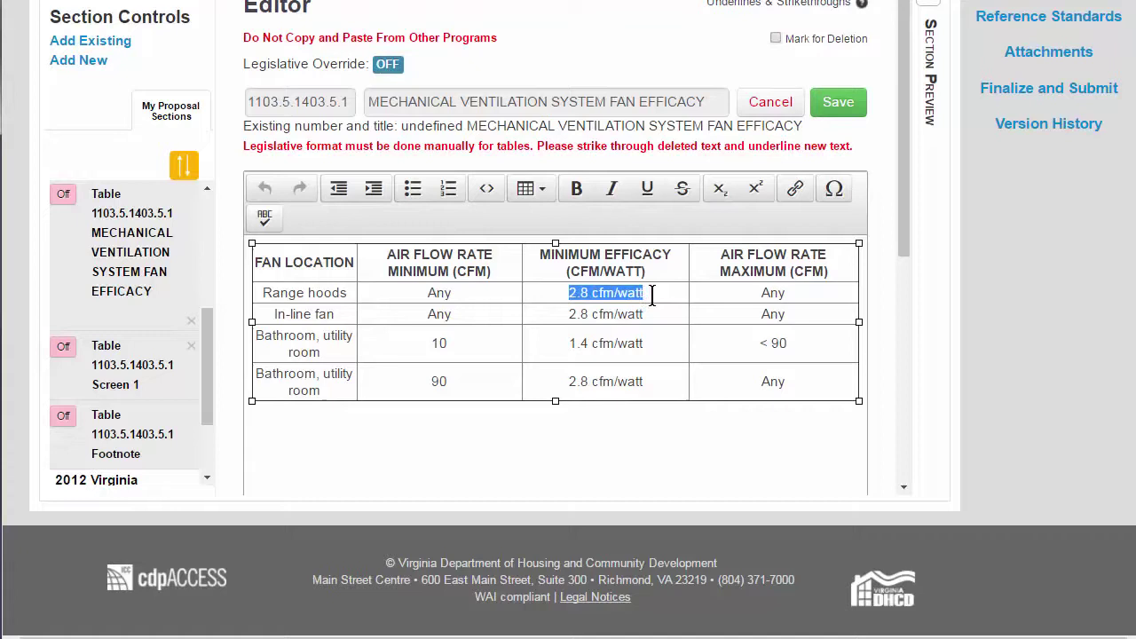
{"action": "left_click", "coordinate": [682, 197]}
Step: Add "New Content." as underlined text two lines below the struck-through Range hoods value and save the table
{"action": "left_click", "coordinate": [672, 298]}
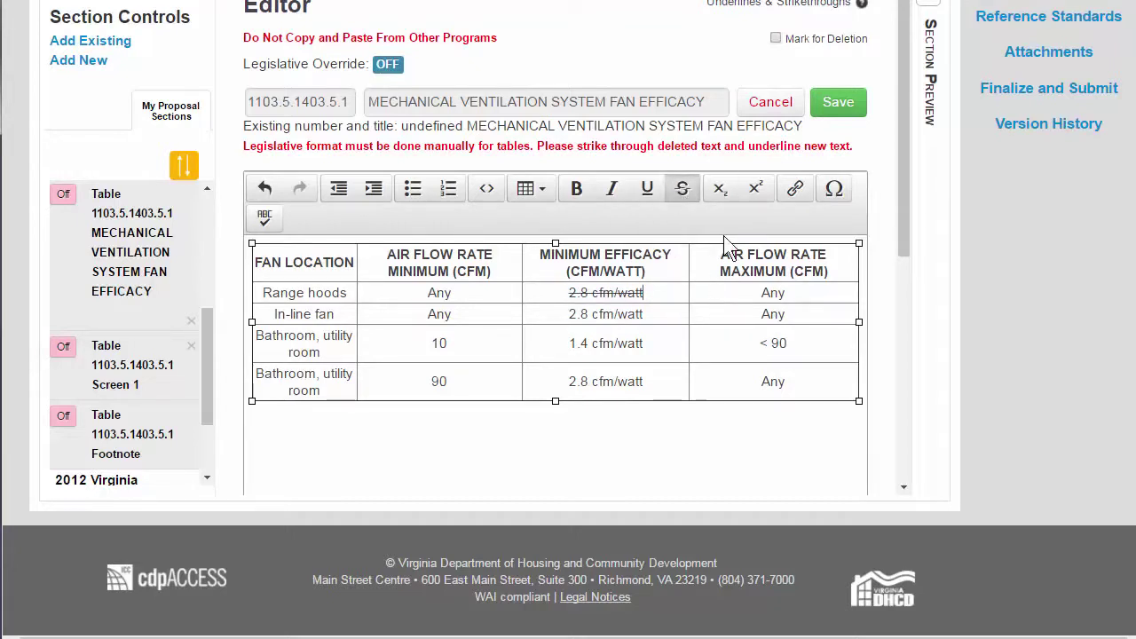
{"action": "key", "text": "Return"}
{"action": "key", "text": "Return"}
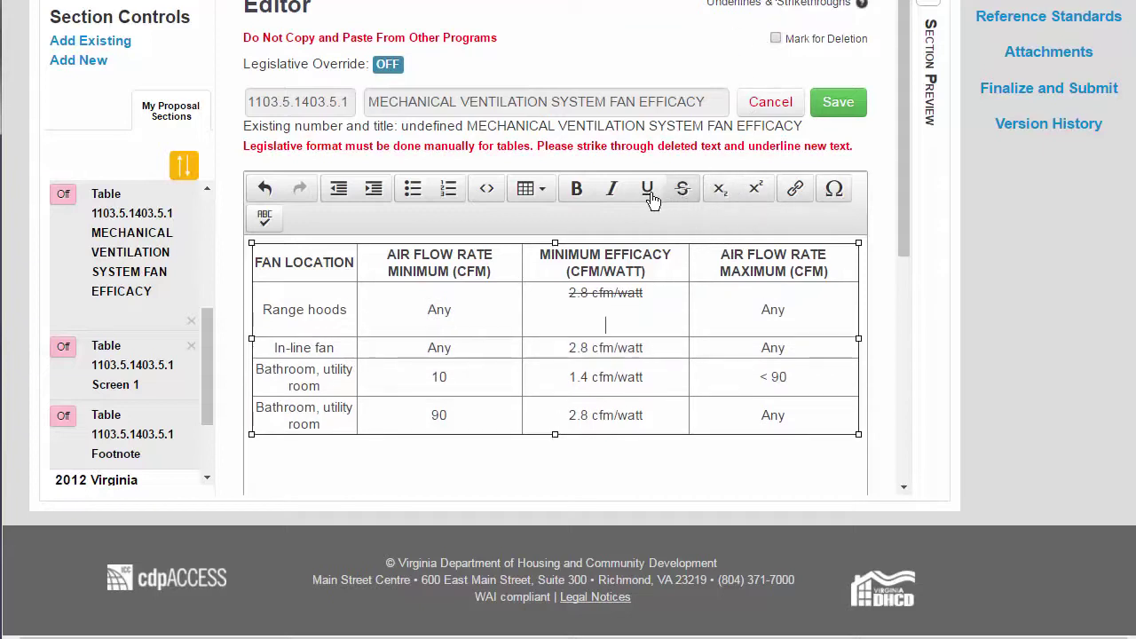
{"action": "left_click", "coordinate": [646, 191]}
{"action": "type", "text": "New Content."}
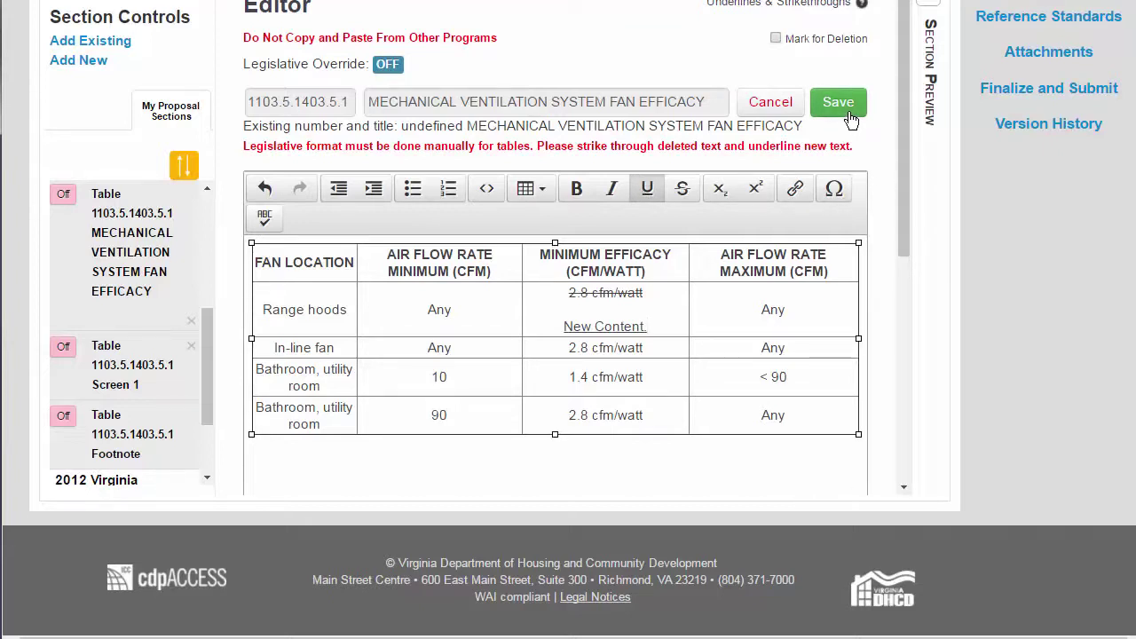
{"action": "left_click", "coordinate": [849, 116]}
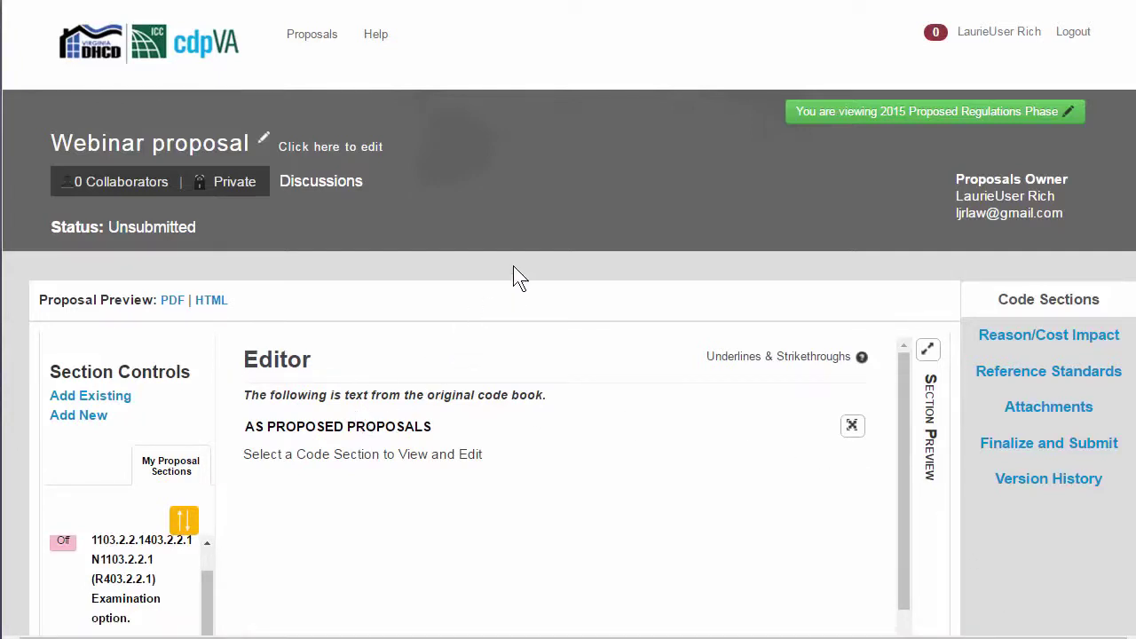
Step: Open the blank 2012 Virginia Maintenance Code section, set its number to 305.2.2.1 and title to "New Title here", and go to its body text
{"action": "scroll", "coordinate": [514, 293], "scroll_direction": "down", "scroll_amount": 4}
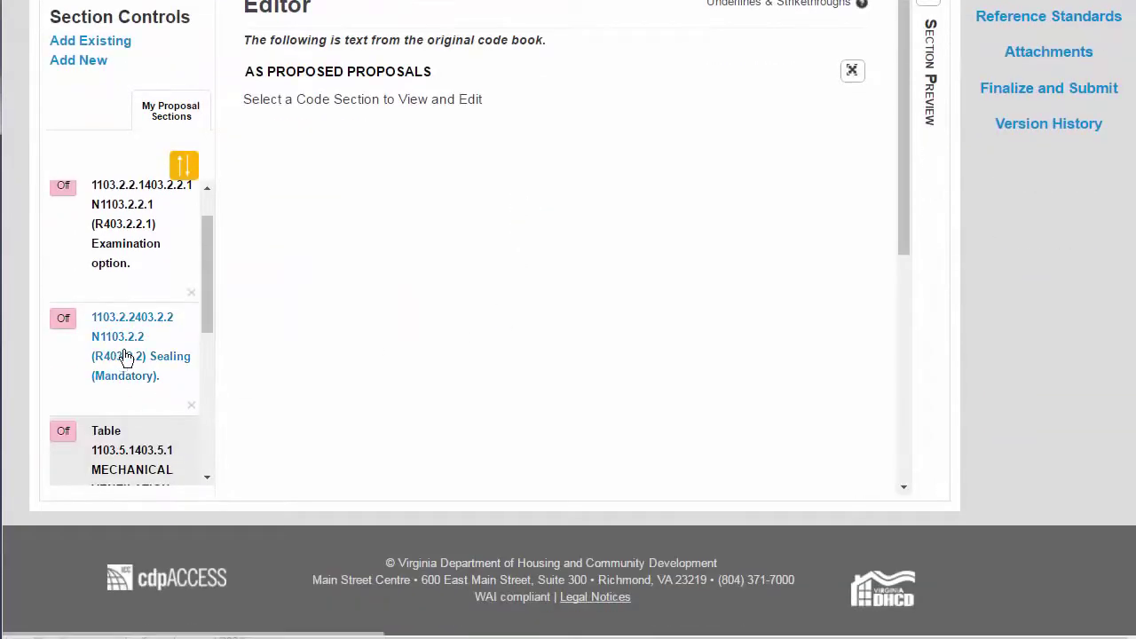
{"action": "scroll", "coordinate": [124, 356], "scroll_direction": "down", "scroll_amount": 8}
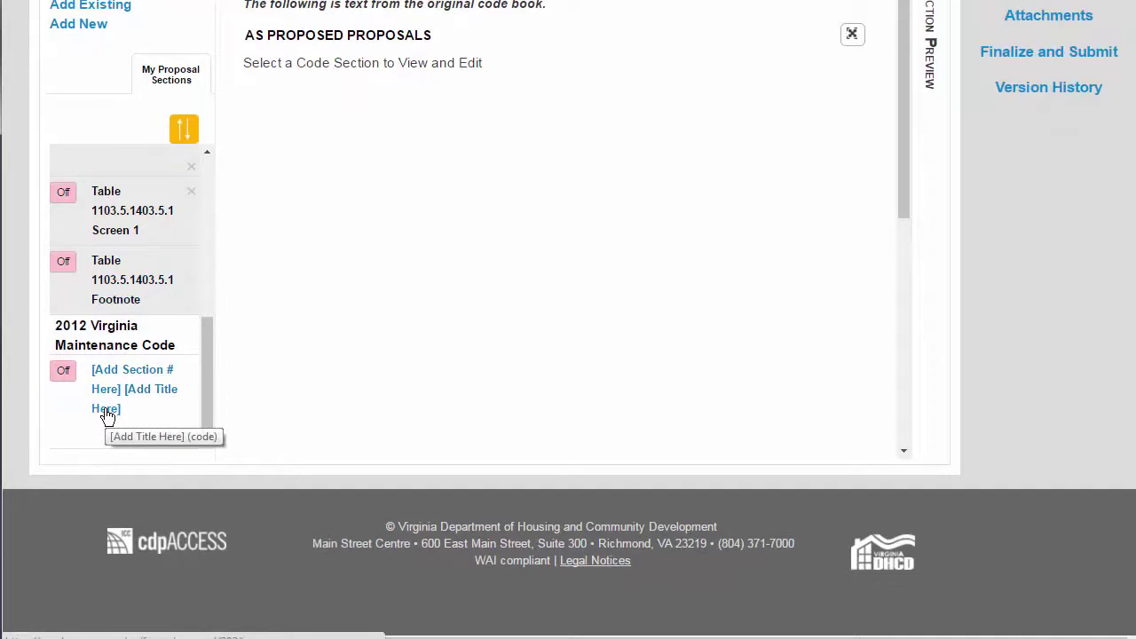
{"action": "left_click", "coordinate": [107, 414]}
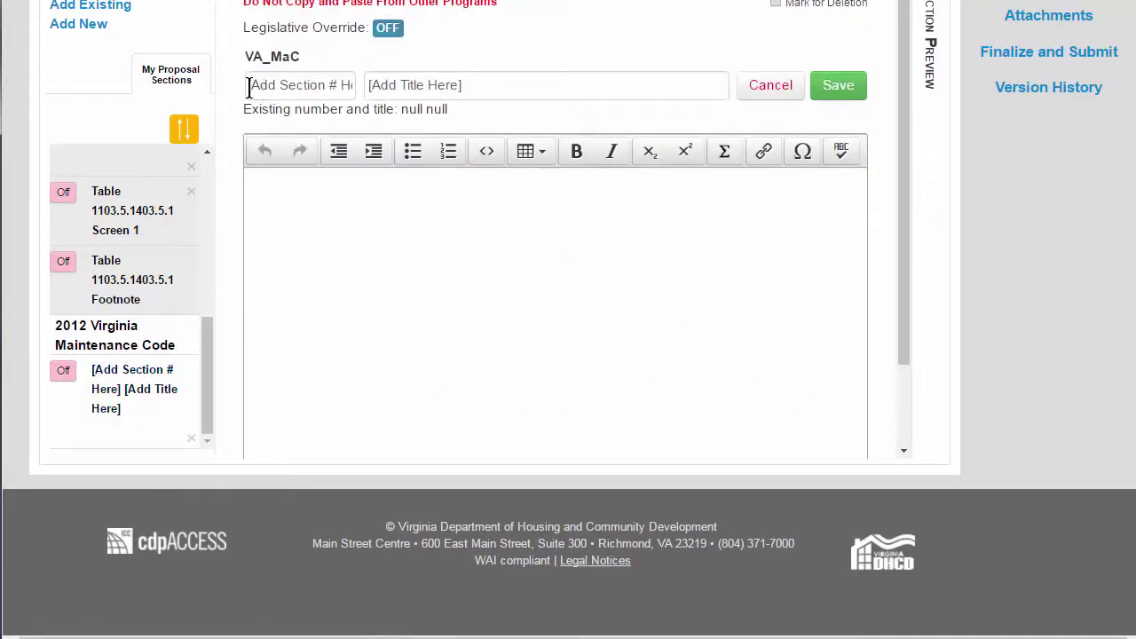
{"action": "left_click_drag", "start_coordinate": [249, 87], "coordinate": [482, 89]}
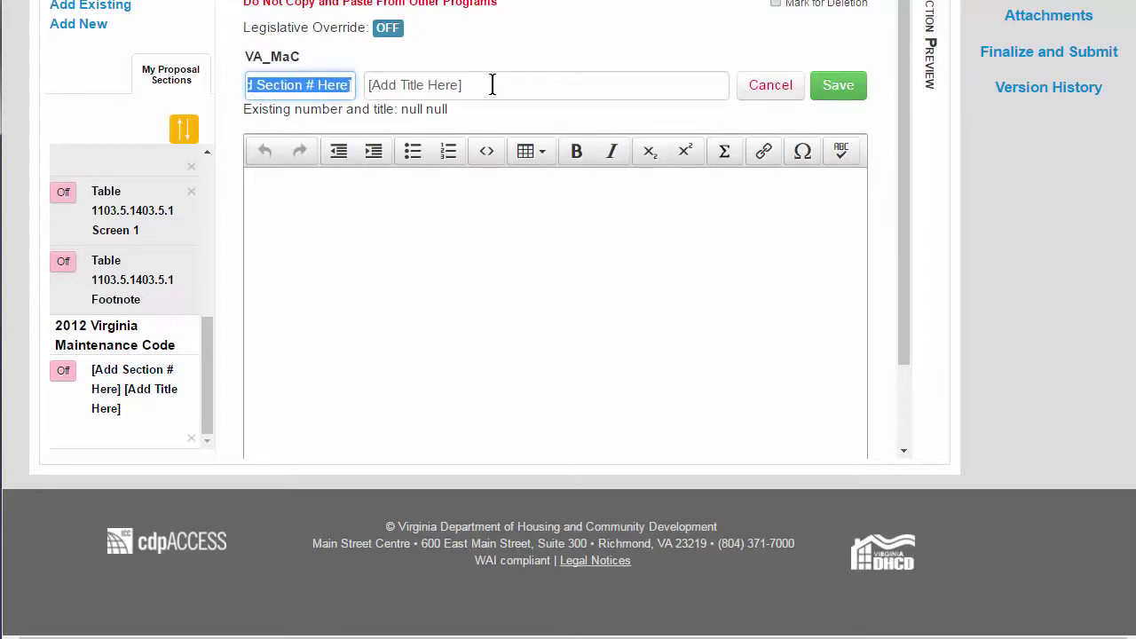
{"action": "type", "text": "305.2.2.1"}
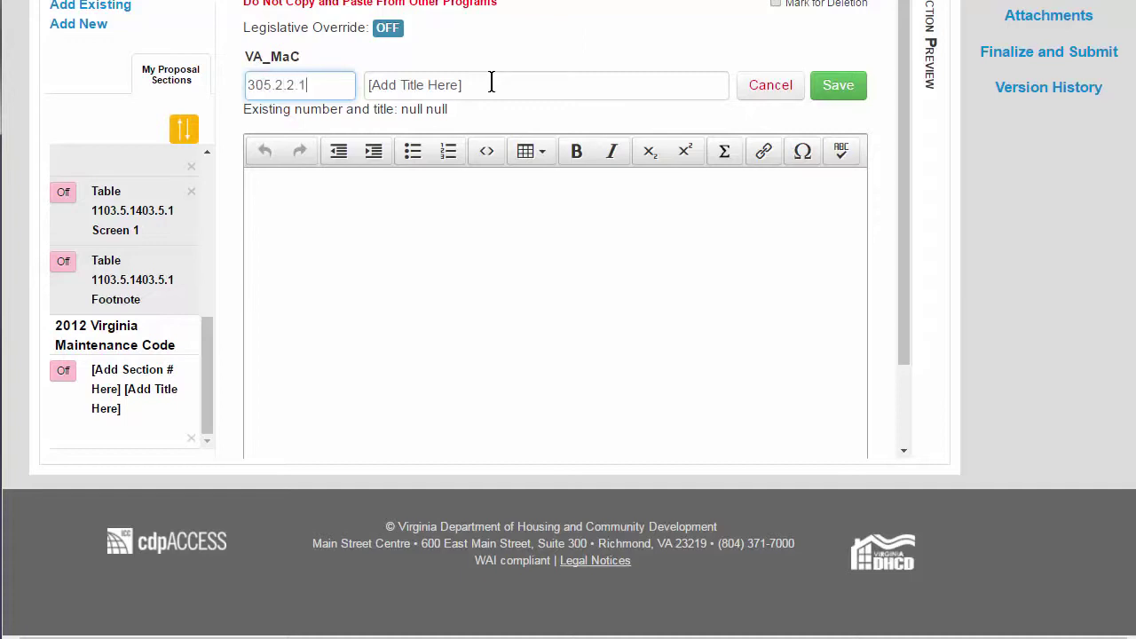
{"action": "left_click_drag", "start_coordinate": [494, 83], "coordinate": [364, 84]}
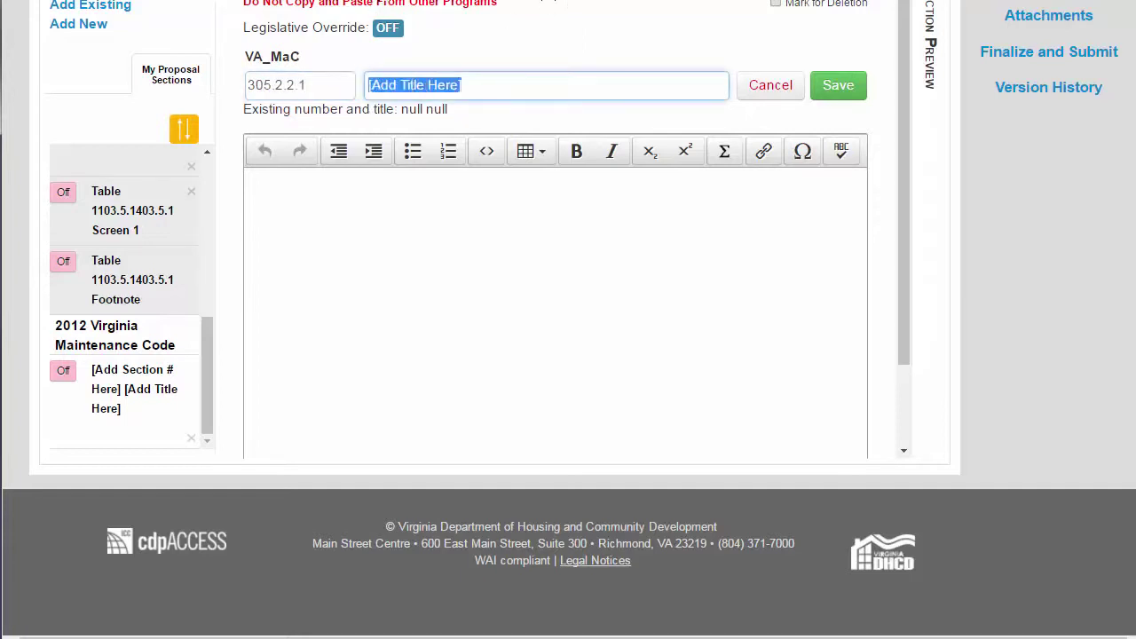
{"action": "key", "text": "BackSpace"}
{"action": "type", "text": "New"}
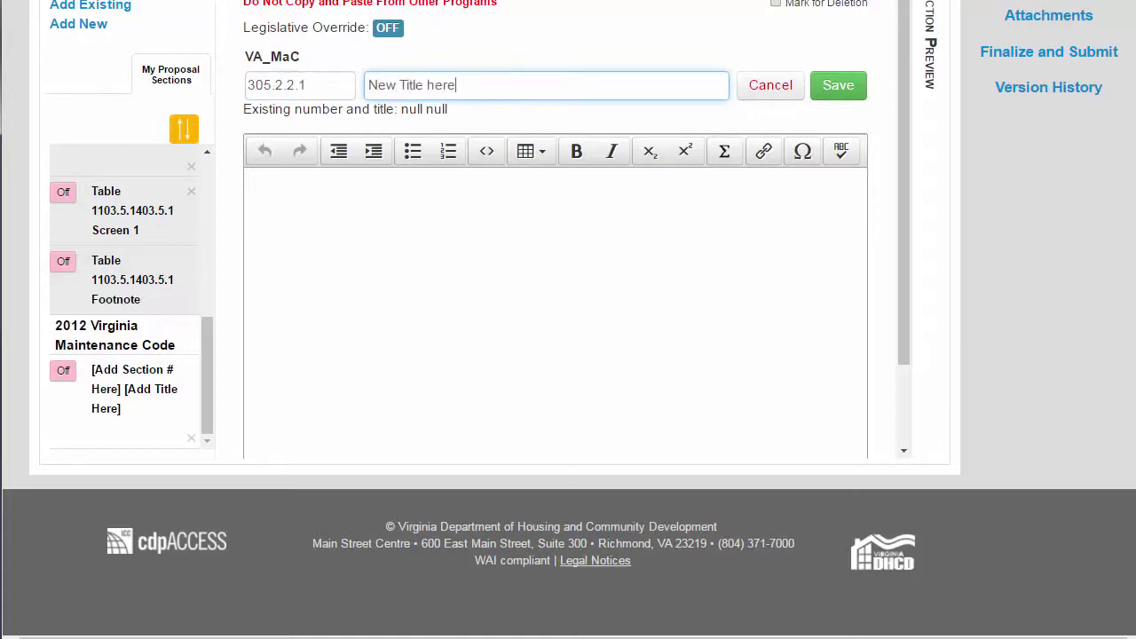
{"action": "left_click", "coordinate": [479, 188]}
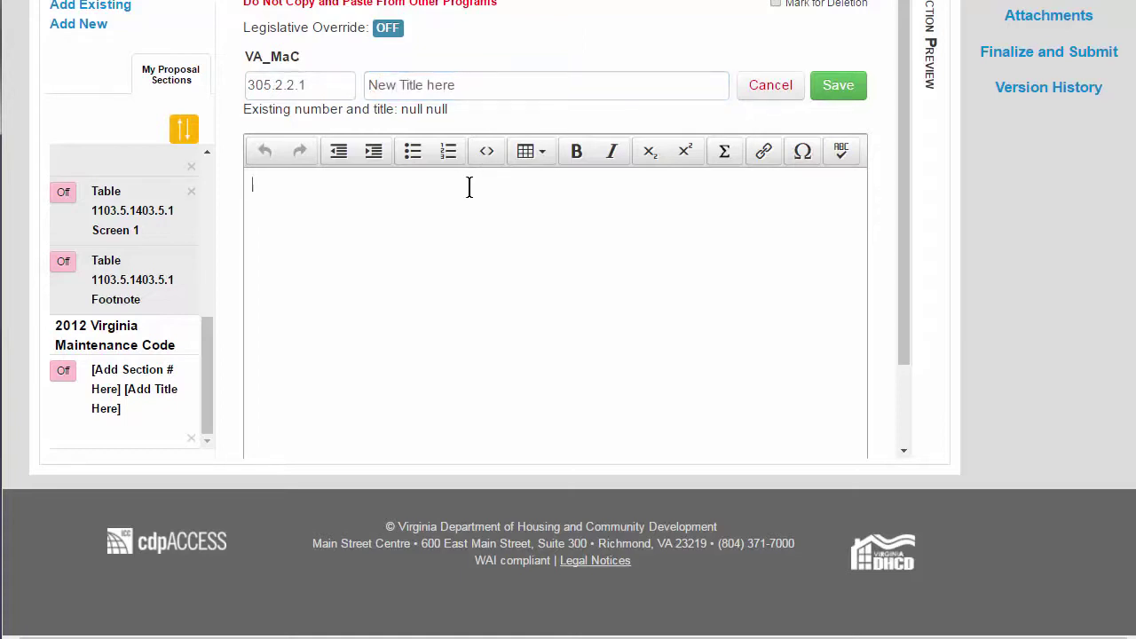
Step: Enter "New Content Available Here." as the body text of section 305.2.2.1, show the section preview and save the section
{"action": "type", "text": "New Con"}
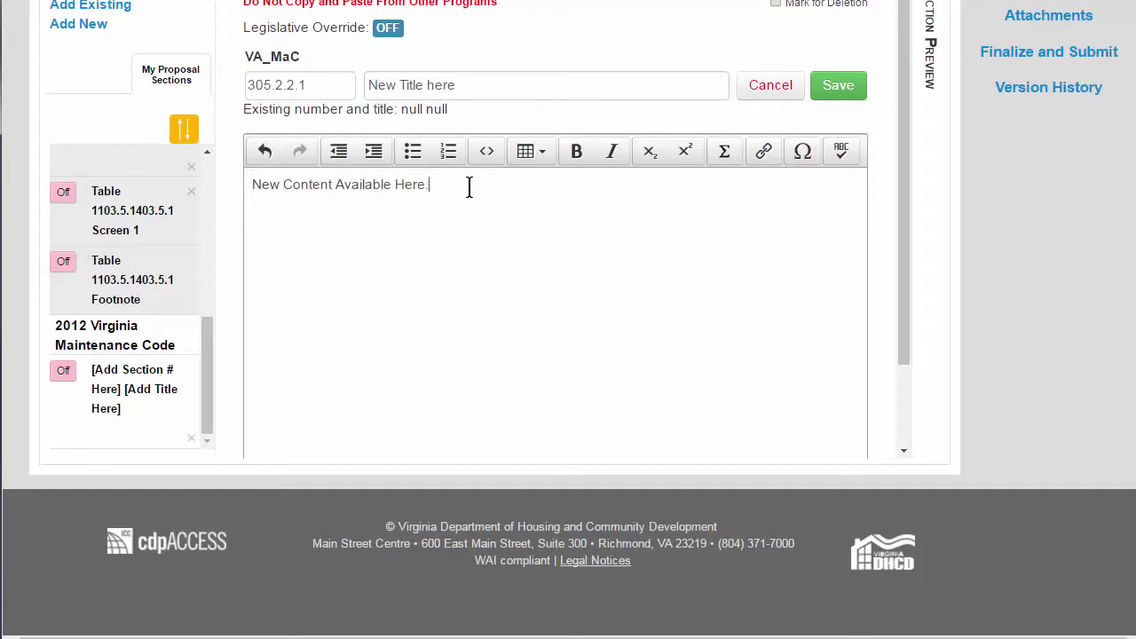
{"action": "type", "text": "tent Available Here."}
{"action": "scroll", "coordinate": [1001, 266], "scroll_direction": "up", "scroll_amount": 2}
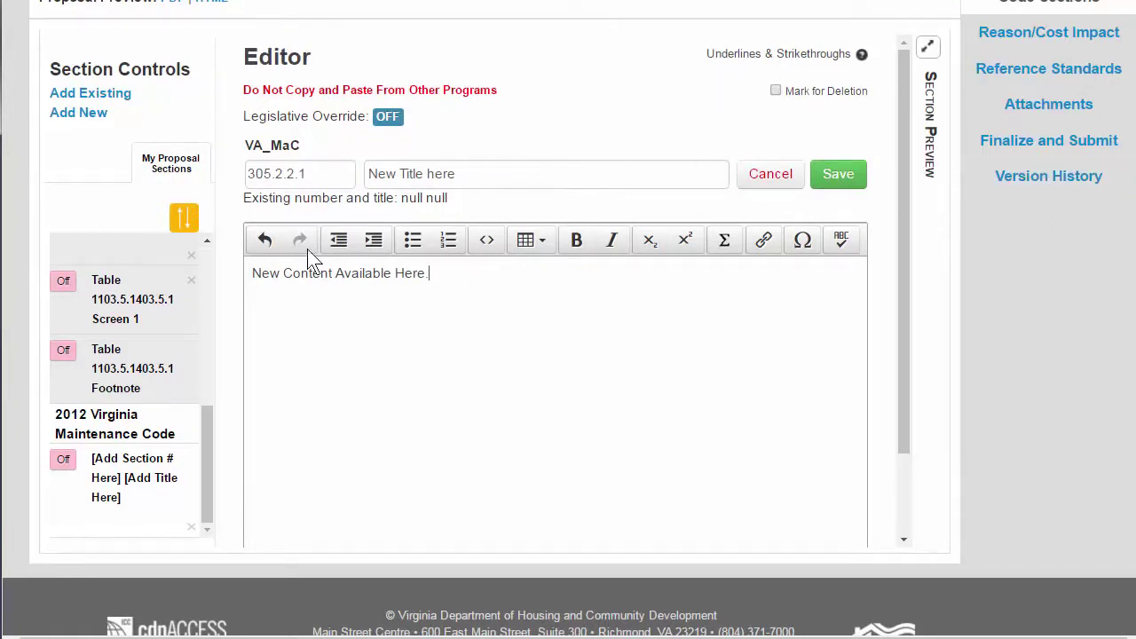
{"action": "left_click", "coordinate": [927, 47]}
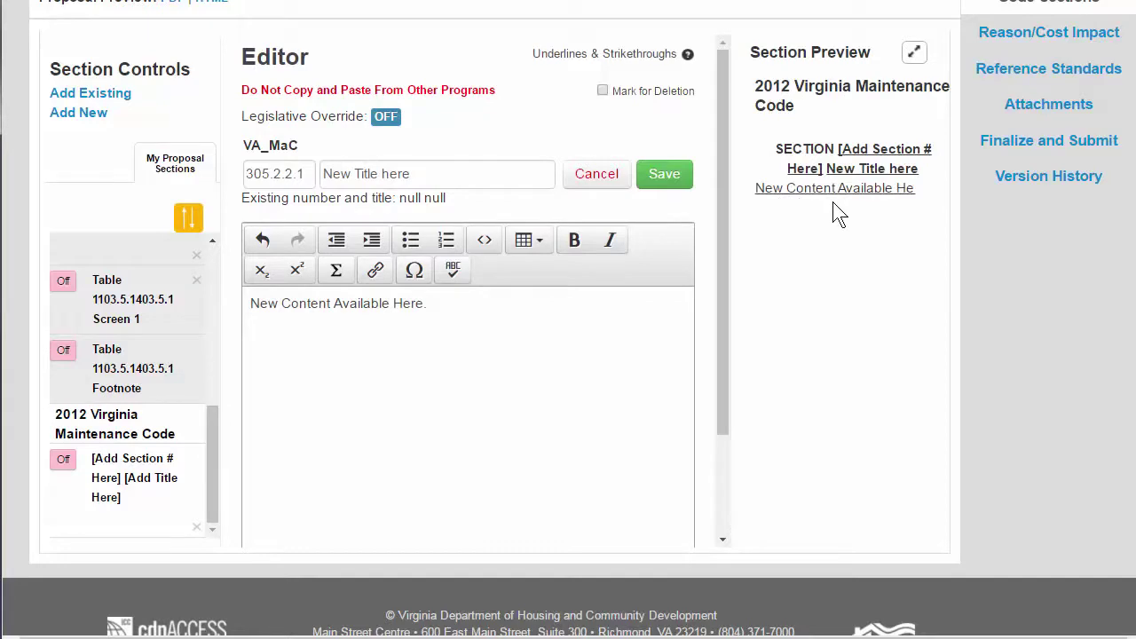
{"action": "left_click", "coordinate": [670, 178]}
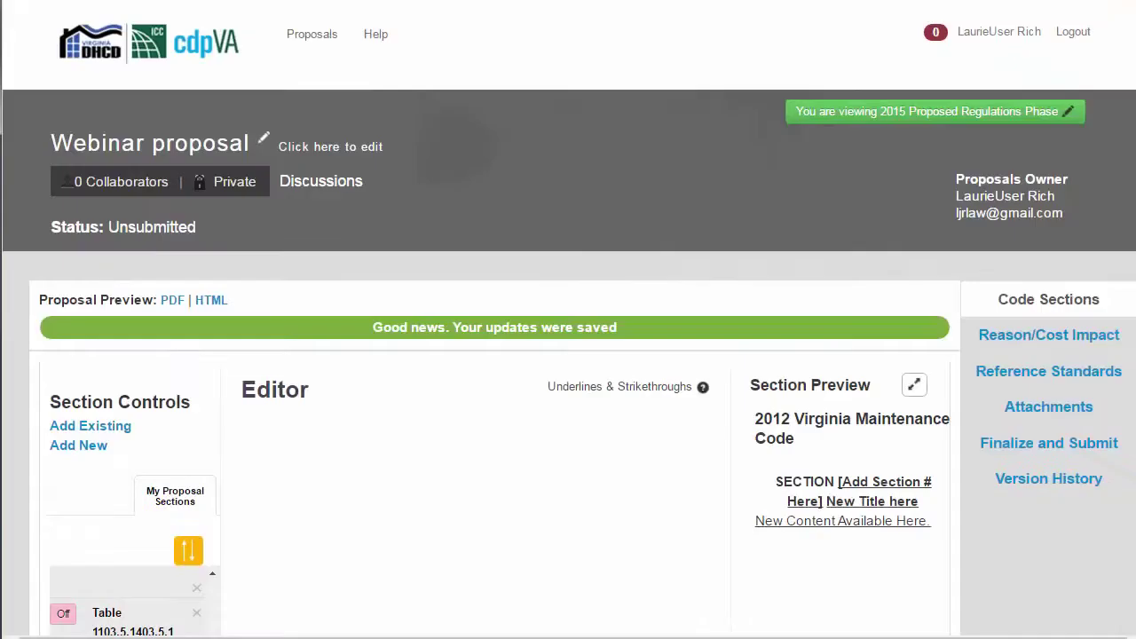
Step: Look through the proposal's section list, from the Residential Code sections to the new 305.2.2.1 entry under the 2012 Virginia Maintenance Code
{"action": "scroll", "coordinate": [266, 457], "scroll_direction": "down", "scroll_amount": 1}
{"action": "scroll", "coordinate": [262, 461], "scroll_direction": "down", "scroll_amount": 1}
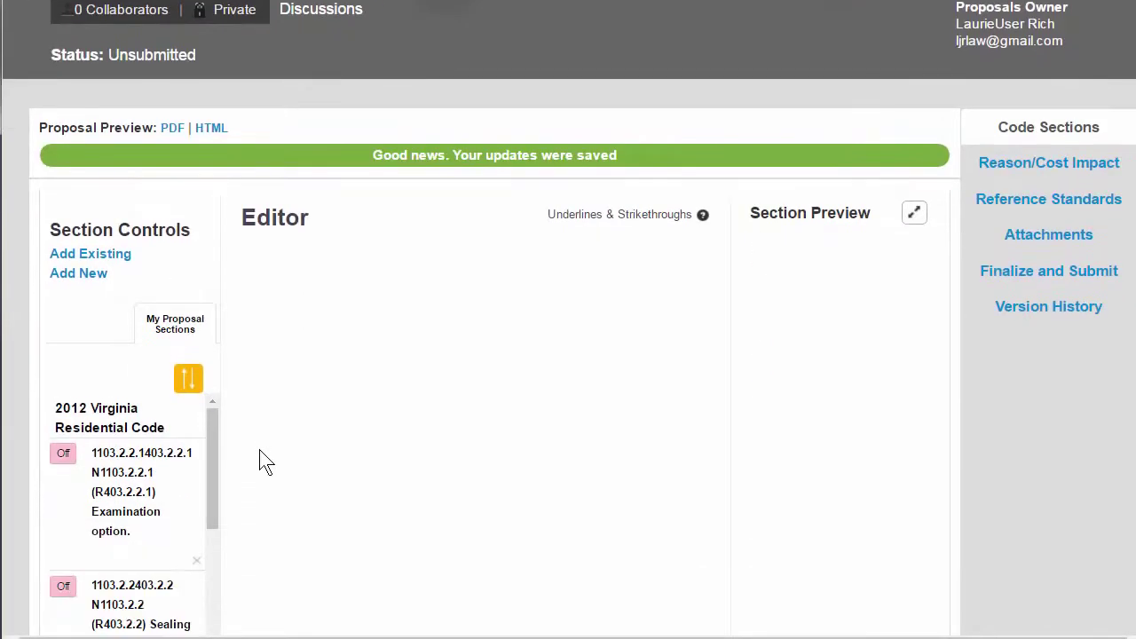
{"action": "scroll", "coordinate": [138, 484], "scroll_direction": "down", "scroll_amount": 4}
{"action": "scroll", "coordinate": [137, 488], "scroll_direction": "down", "scroll_amount": 3}
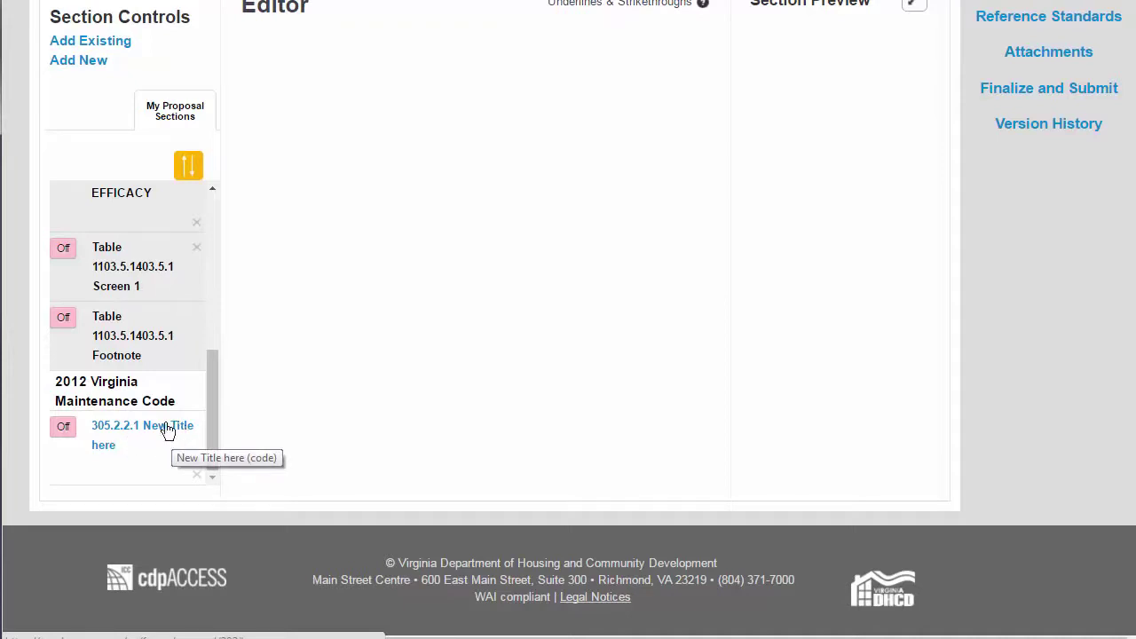
{"action": "scroll", "coordinate": [468, 388], "scroll_direction": "up", "scroll_amount": 2}
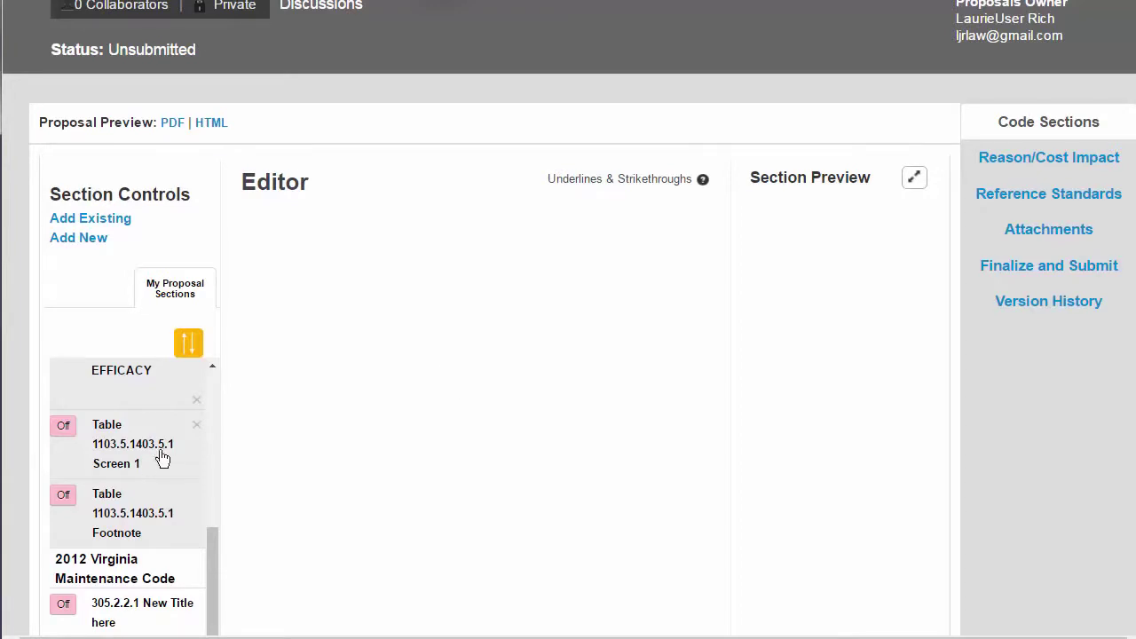
{"action": "scroll", "coordinate": [151, 457], "scroll_direction": "up", "scroll_amount": 3}
{"action": "scroll", "coordinate": [151, 452], "scroll_direction": "up", "scroll_amount": 2}
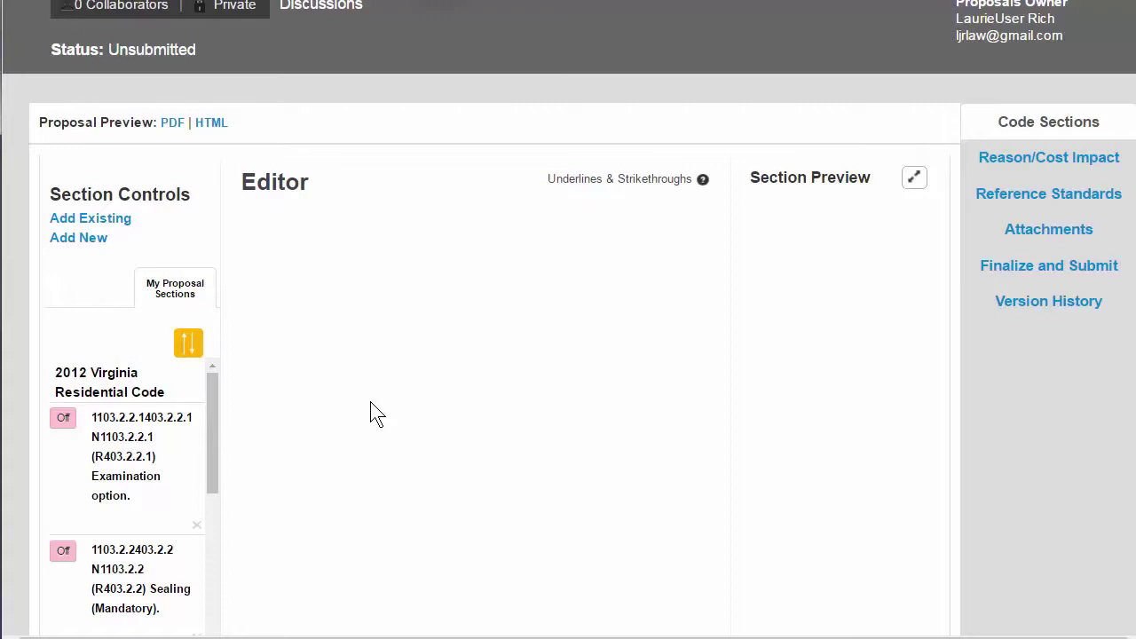
Step: Reopen the Examination option section and examine its struck-through and underlined changes in the section preview
{"action": "left_click", "coordinate": [132, 437]}
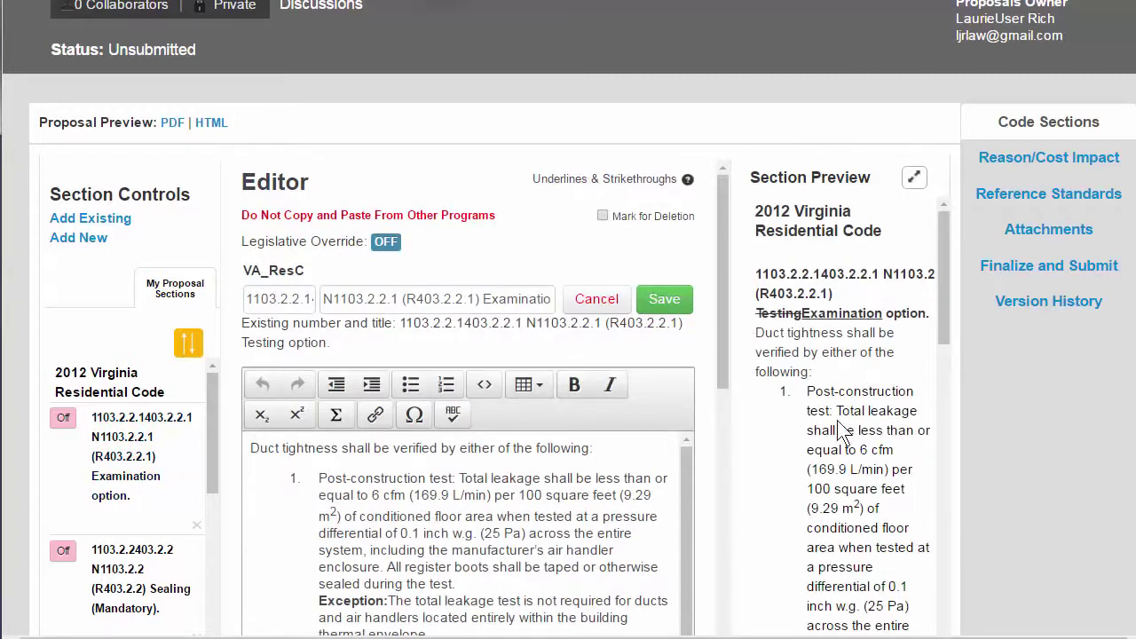
{"action": "scroll", "coordinate": [868, 461], "scroll_direction": "down", "scroll_amount": 5}
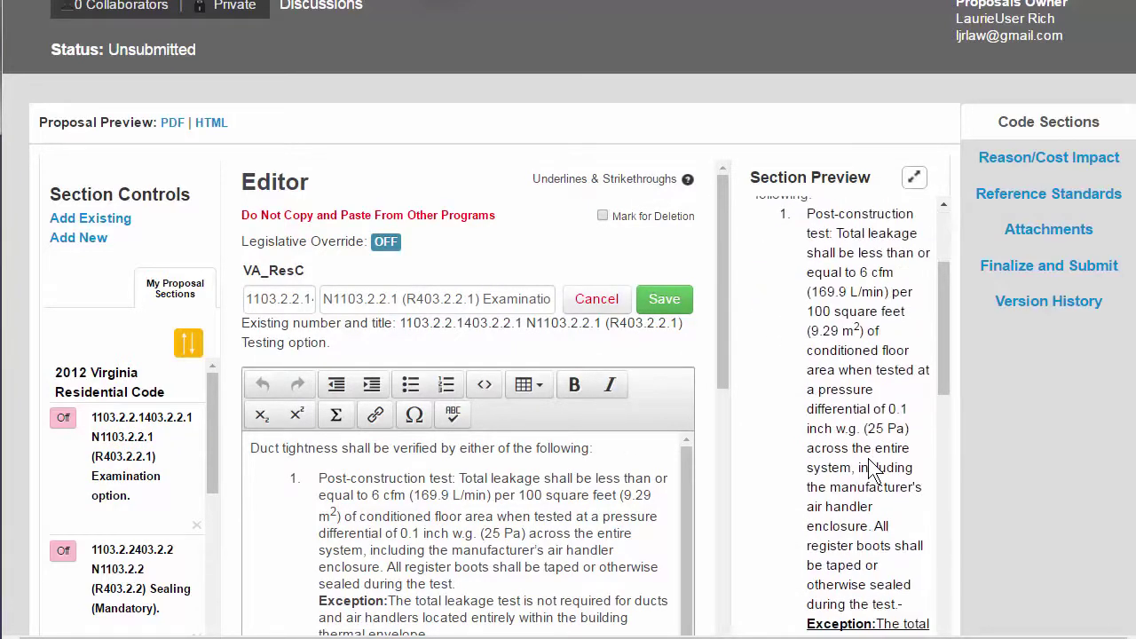
{"action": "scroll", "coordinate": [870, 468], "scroll_direction": "up", "scroll_amount": 3}
{"action": "scroll", "coordinate": [870, 465], "scroll_direction": "up", "scroll_amount": 2}
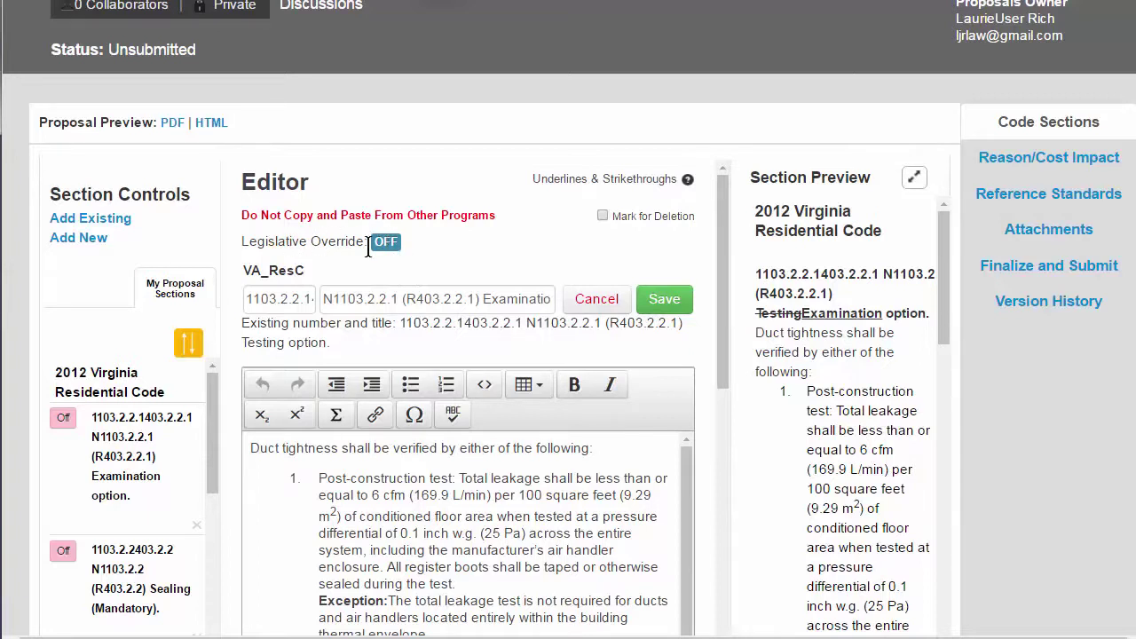
Step: Enable Legislative Override for the Examination option section
{"action": "left_click", "coordinate": [62, 425]}
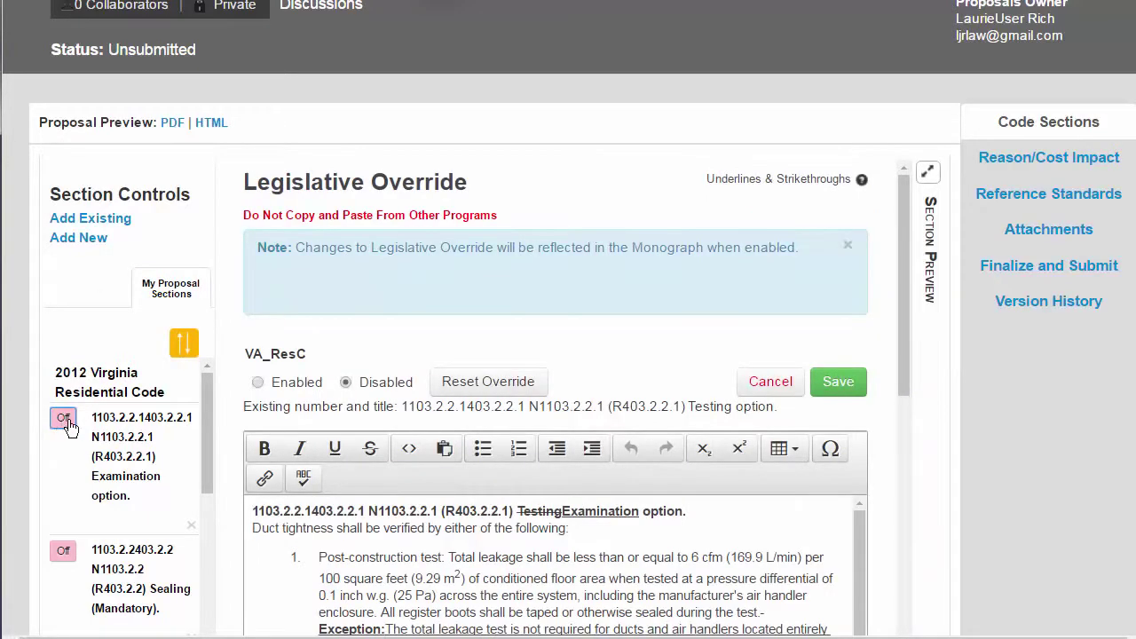
{"action": "left_click", "coordinate": [258, 387]}
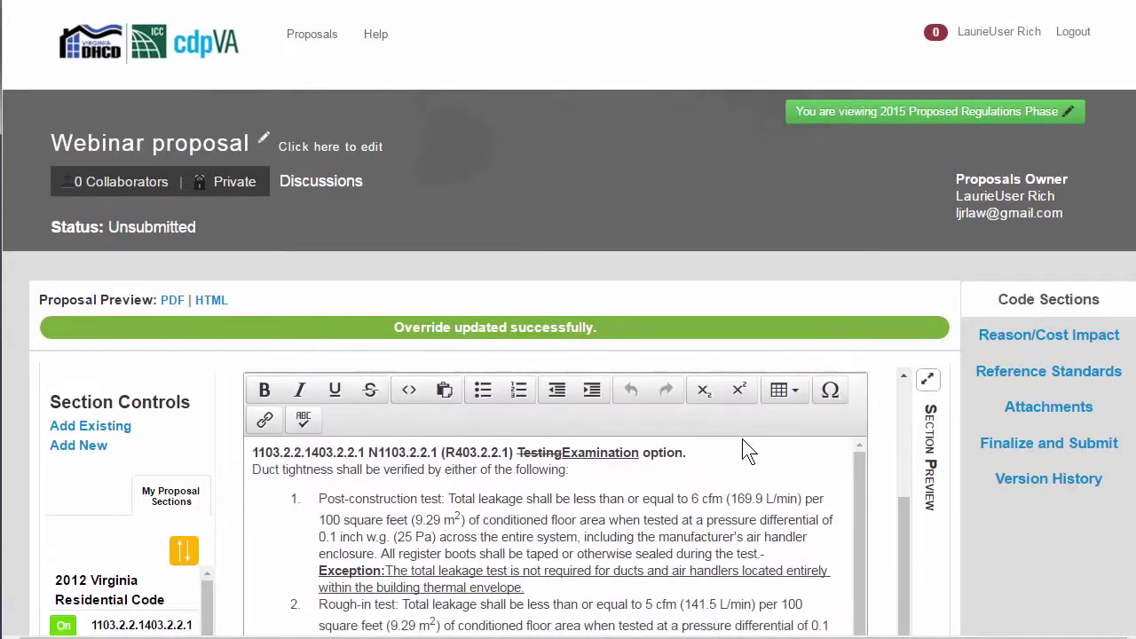
Step: Delete the second, duplicate struck-through Exception bullet under the Rough-in test item in the override text and save it
{"action": "scroll", "coordinate": [1020, 499], "scroll_direction": "down", "scroll_amount": 3}
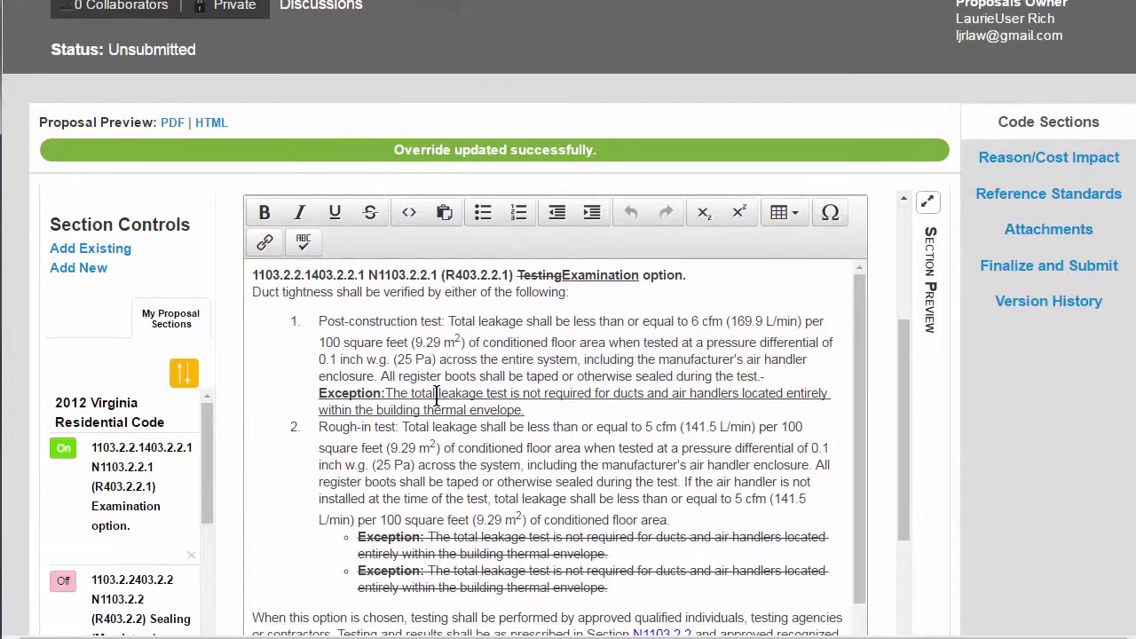
{"action": "left_click", "coordinate": [437, 395]}
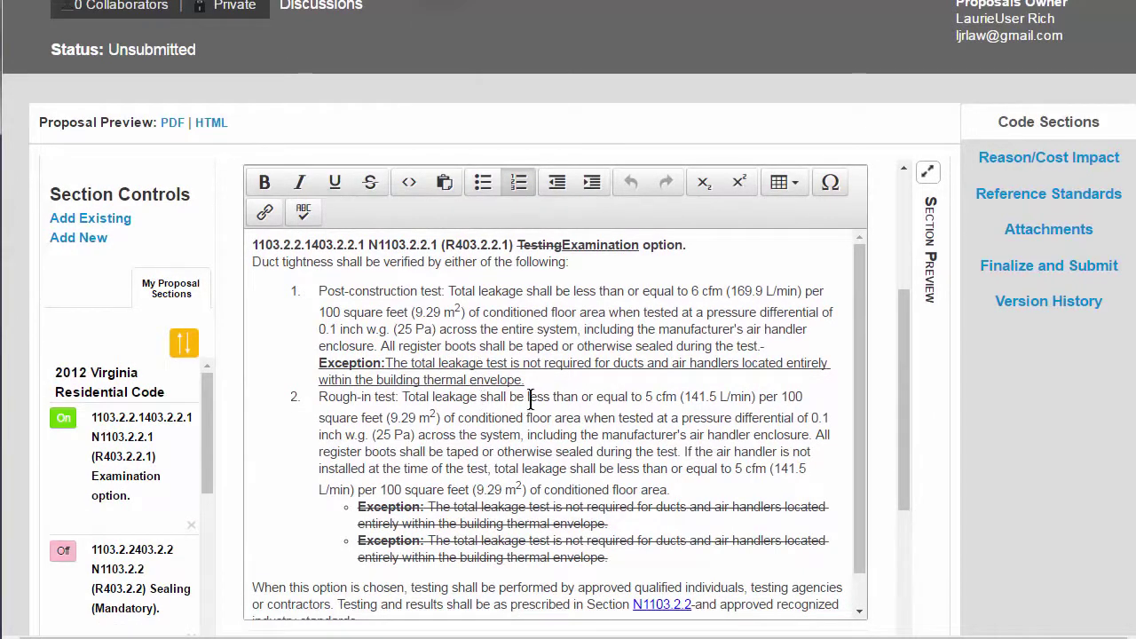
{"action": "mouse_move", "coordinate": [528, 379]}
{"action": "left_mouse_down"}
{"action": "mouse_move", "coordinate": [446, 380]}
{"action": "mouse_move", "coordinate": [536, 374]}
{"action": "left_mouse_up"}
{"action": "left_click_drag", "start_coordinate": [628, 563], "coordinate": [348, 542]}
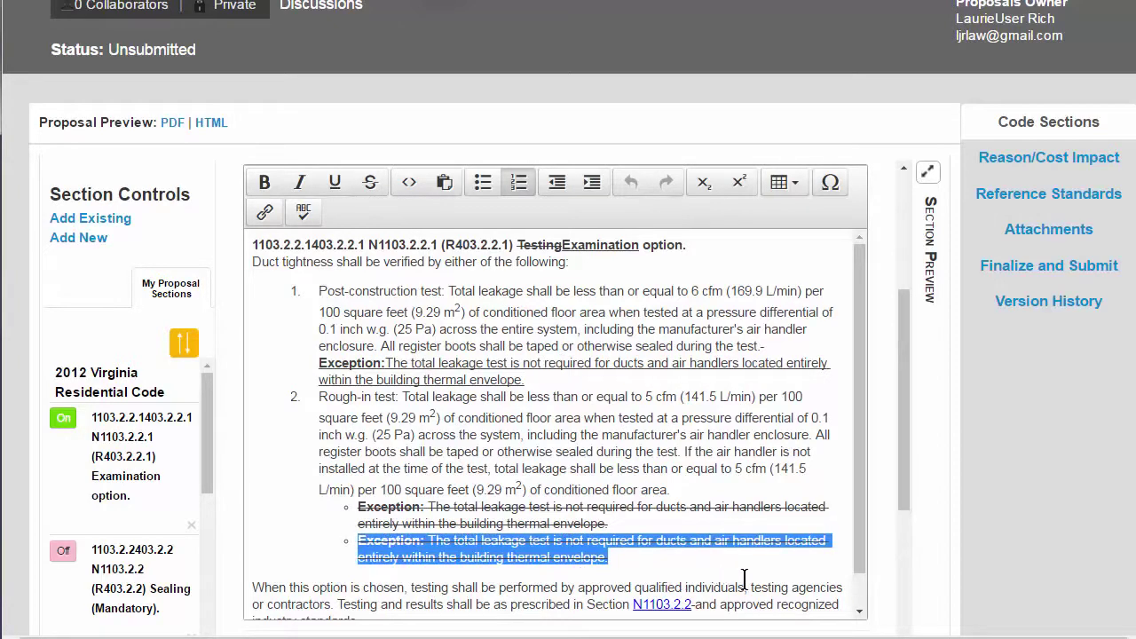
{"action": "key", "text": "BackSpace"}
{"action": "key", "text": "BackSpace"}
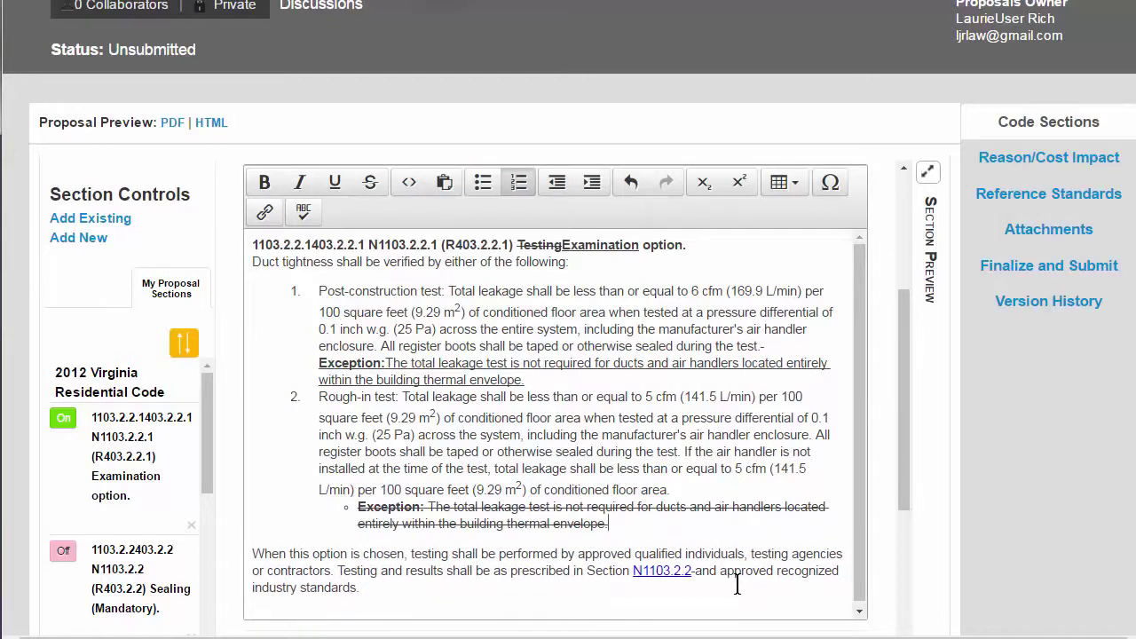
{"action": "scroll", "coordinate": [890, 352], "scroll_direction": "up", "scroll_amount": 1}
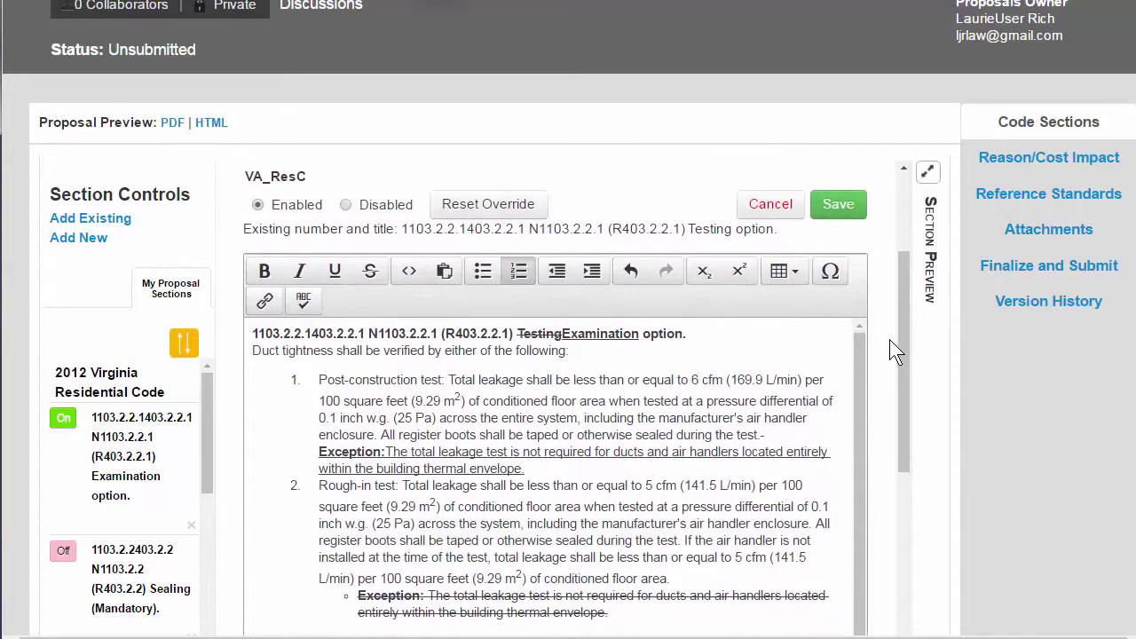
{"action": "left_click", "coordinate": [838, 205]}
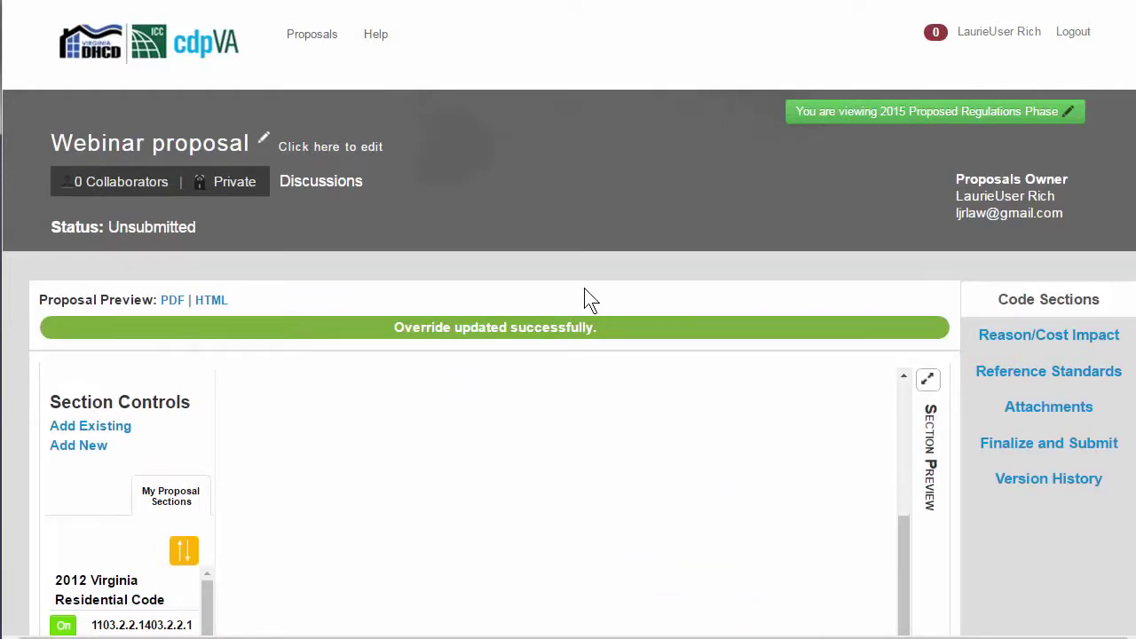
Step: View the Examination option section in the regular editor with the override on, and return to its Legislative Override
{"action": "scroll", "coordinate": [621, 329], "scroll_direction": "down", "scroll_amount": 2}
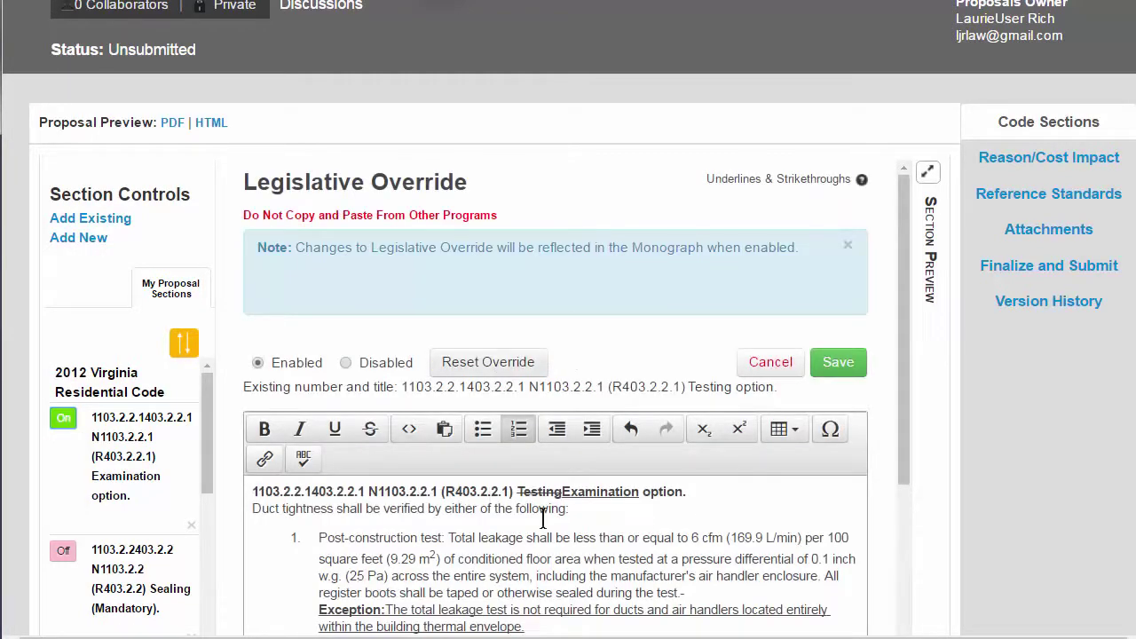
{"action": "left_click", "coordinate": [136, 456]}
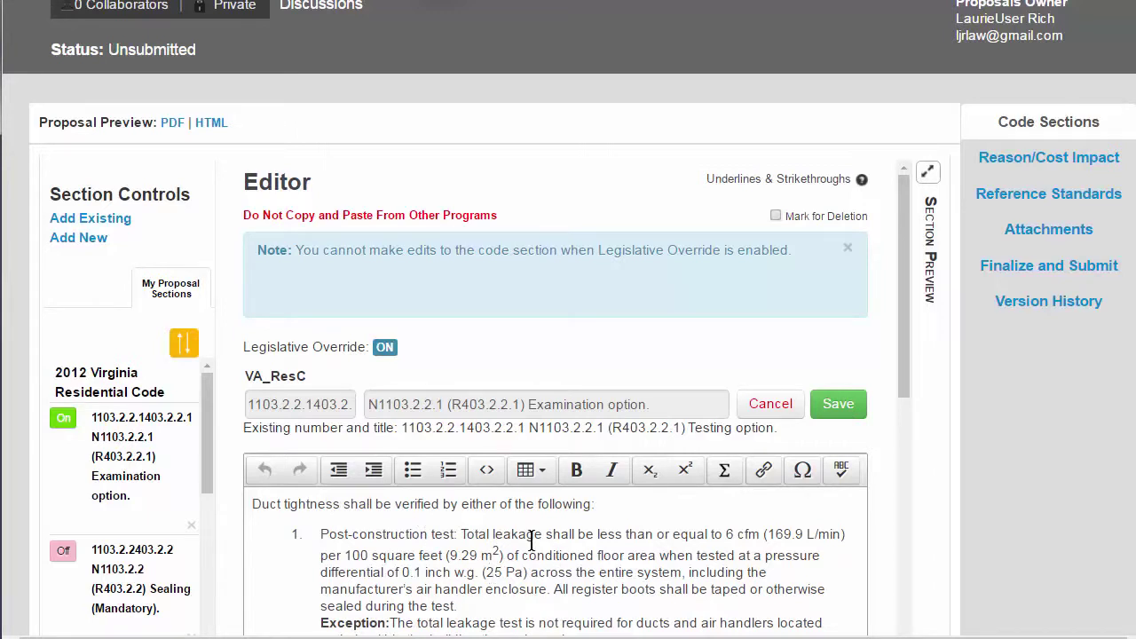
{"action": "left_click", "coordinate": [63, 423]}
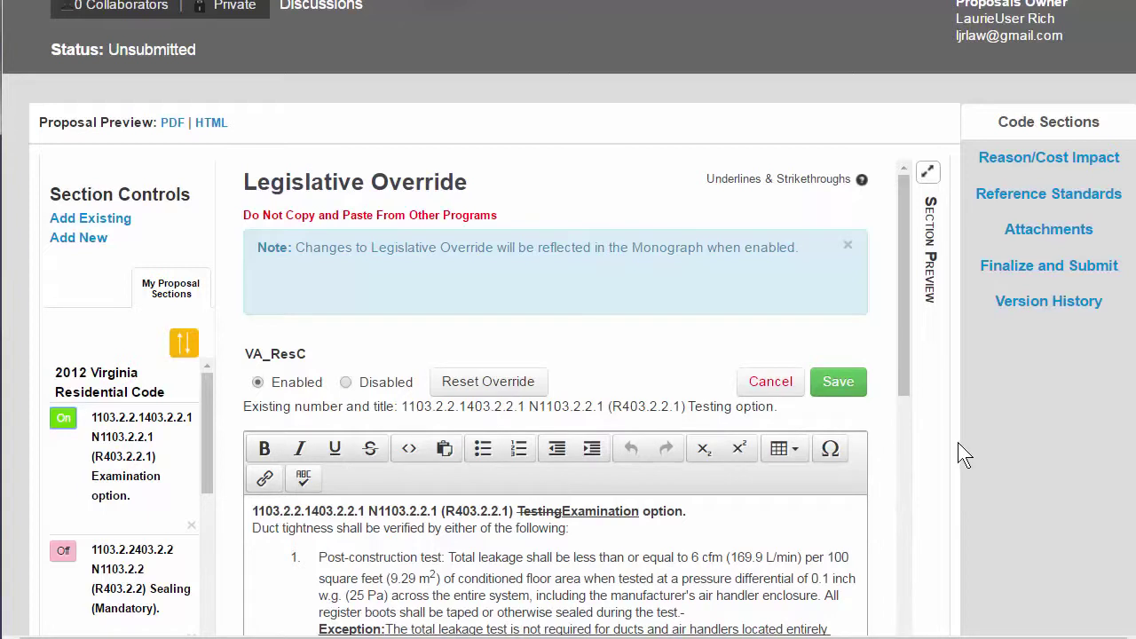
Step: Open the proposal's Reason/Cost Impact for editing, look over the Reason Statement, Cost Impact and Notes to Staff fields, and save them blank
{"action": "left_click", "coordinate": [1017, 168]}
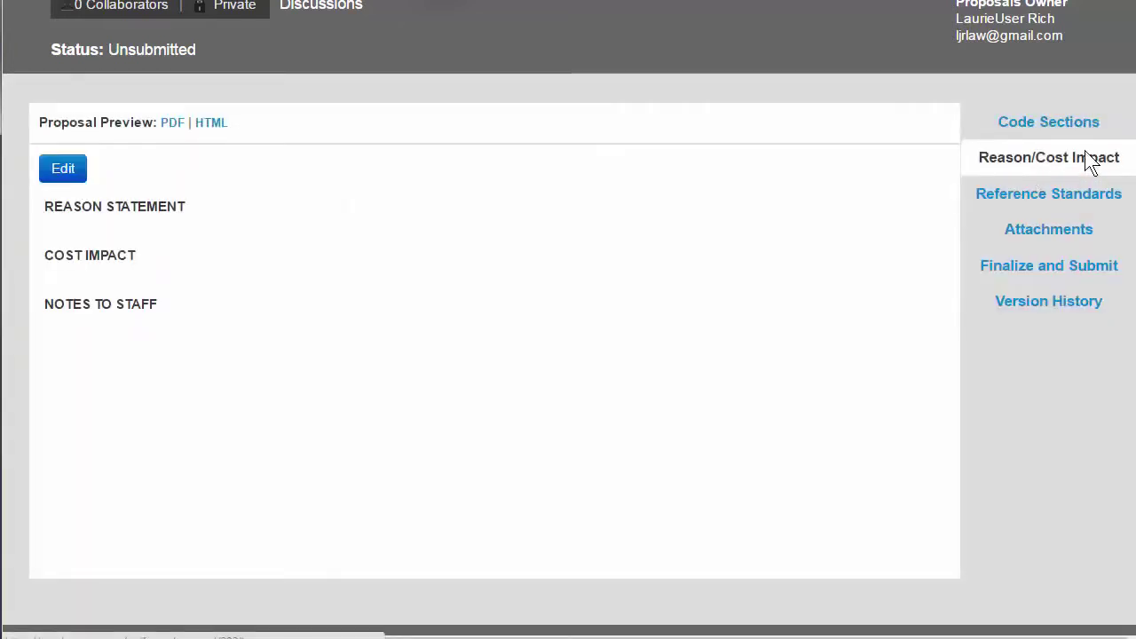
{"action": "left_click", "coordinate": [63, 171]}
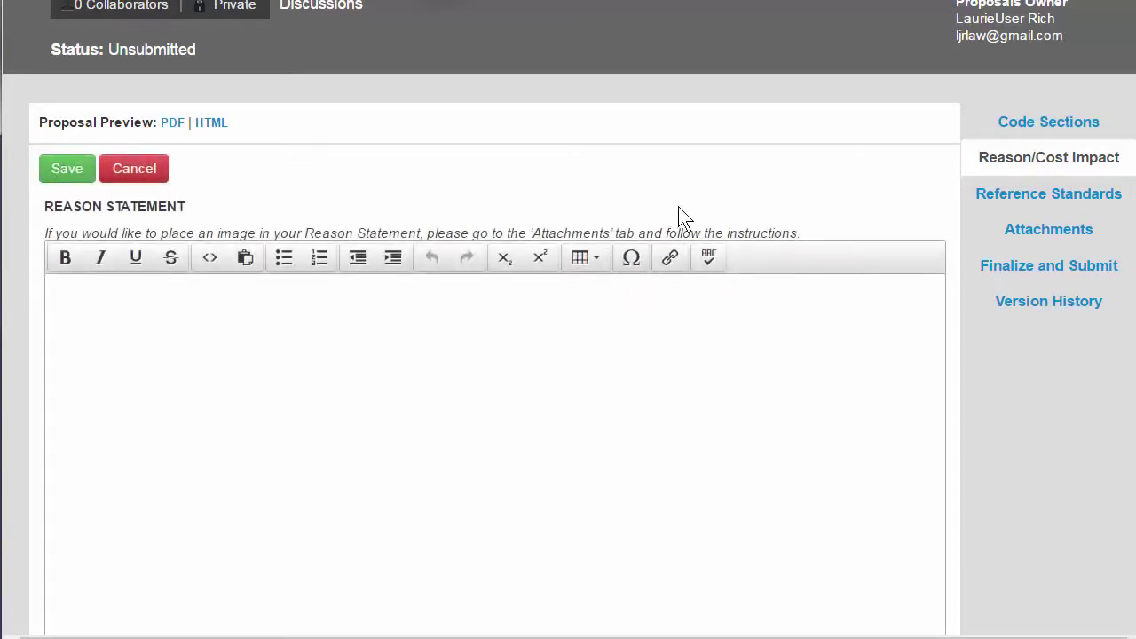
{"action": "scroll", "coordinate": [679, 217], "scroll_direction": "down", "scroll_amount": 1}
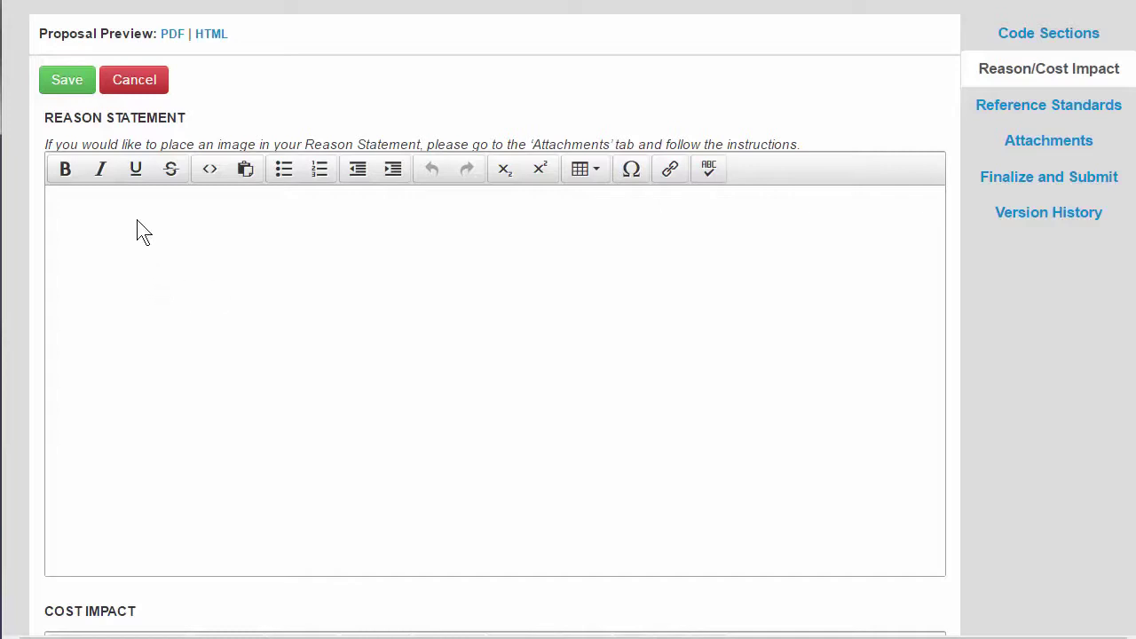
{"action": "left_click", "coordinate": [76, 203]}
{"action": "scroll", "coordinate": [340, 408], "scroll_direction": "down", "scroll_amount": 5}
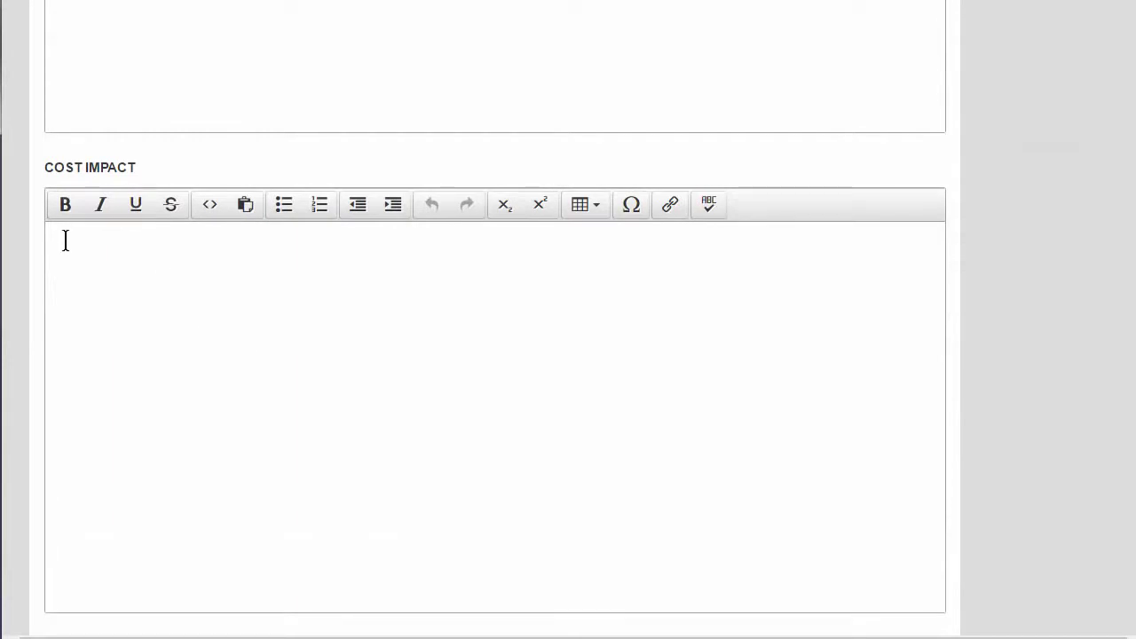
{"action": "scroll", "coordinate": [429, 429], "scroll_direction": "down", "scroll_amount": 6}
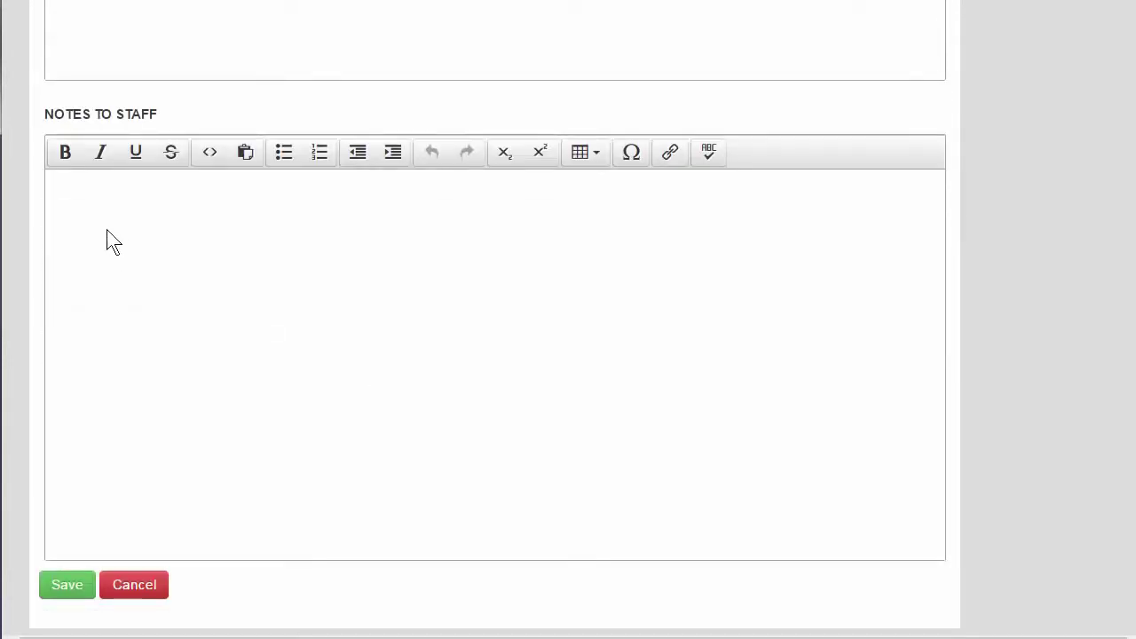
{"action": "left_click", "coordinate": [75, 191]}
{"action": "left_click", "coordinate": [54, 587]}
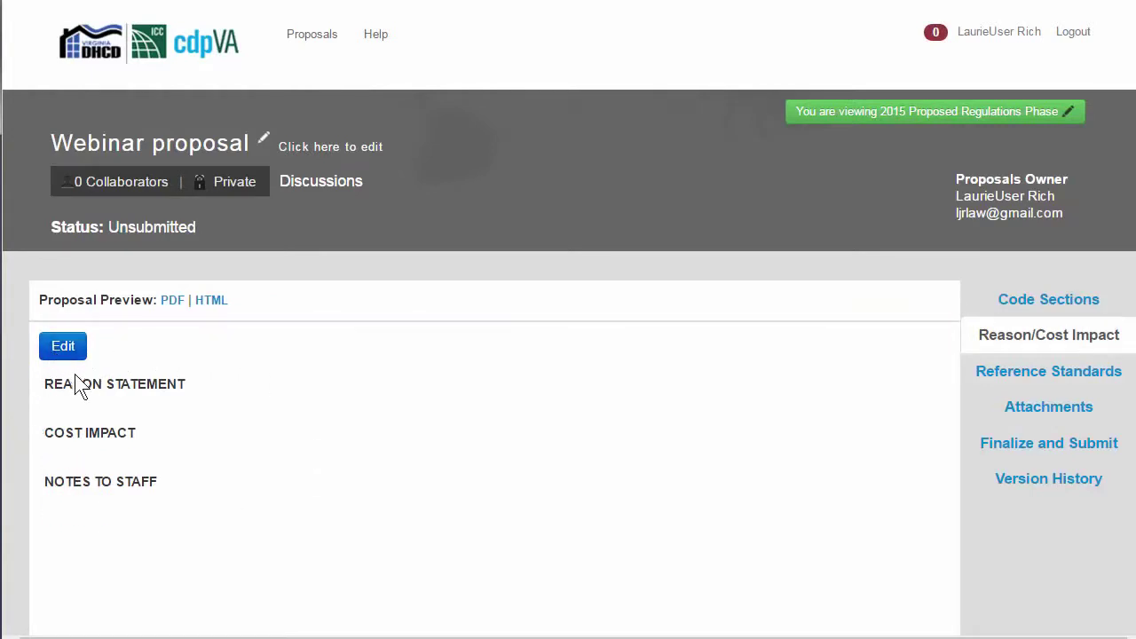
Step: Enter "Because it's a great idea." as the Reason Statement and save it
{"action": "left_click", "coordinate": [62, 348]}
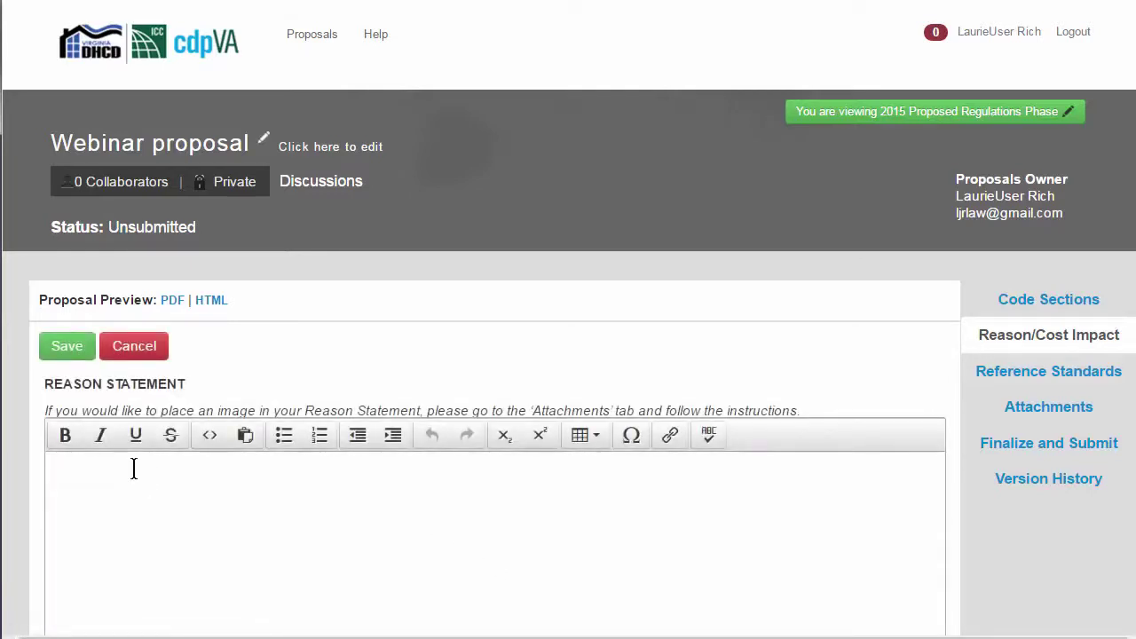
{"action": "type", "text": "Because it's a great idea."}
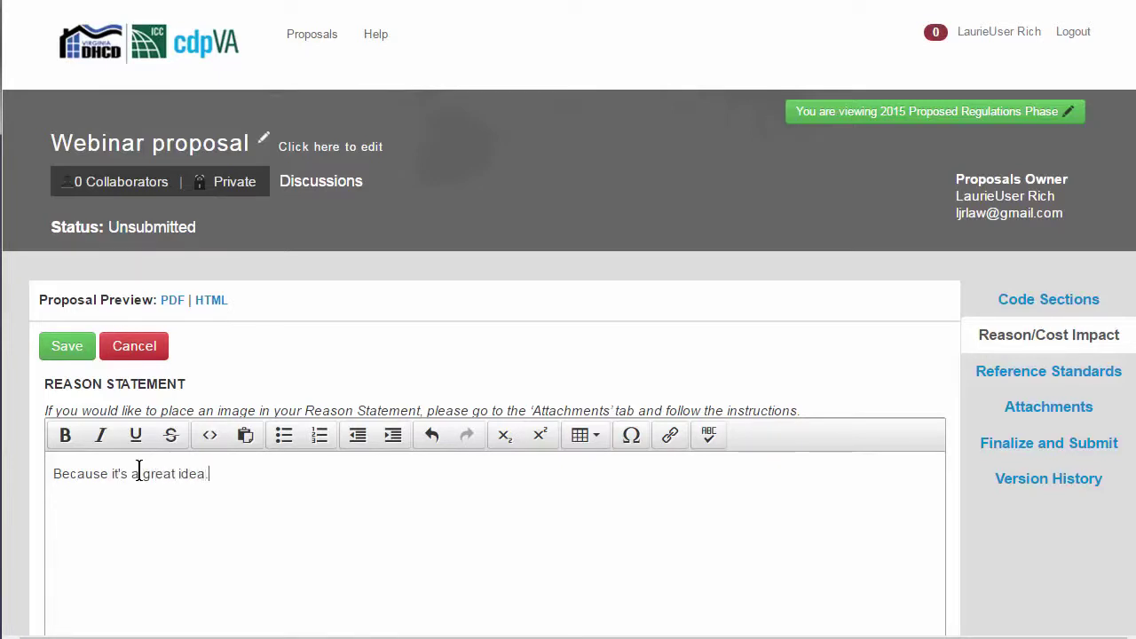
{"action": "left_click", "coordinate": [55, 346]}
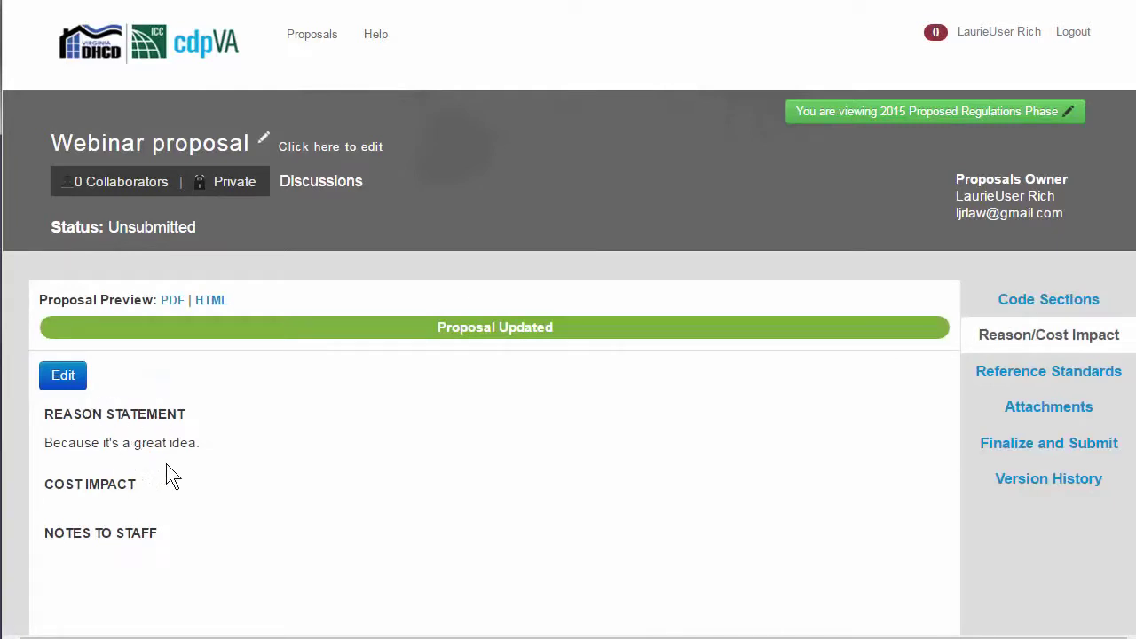
Step: Review the whole proposal in its HTML preview and return to the Reason/Cost Impact page
{"action": "left_click", "coordinate": [209, 303]}
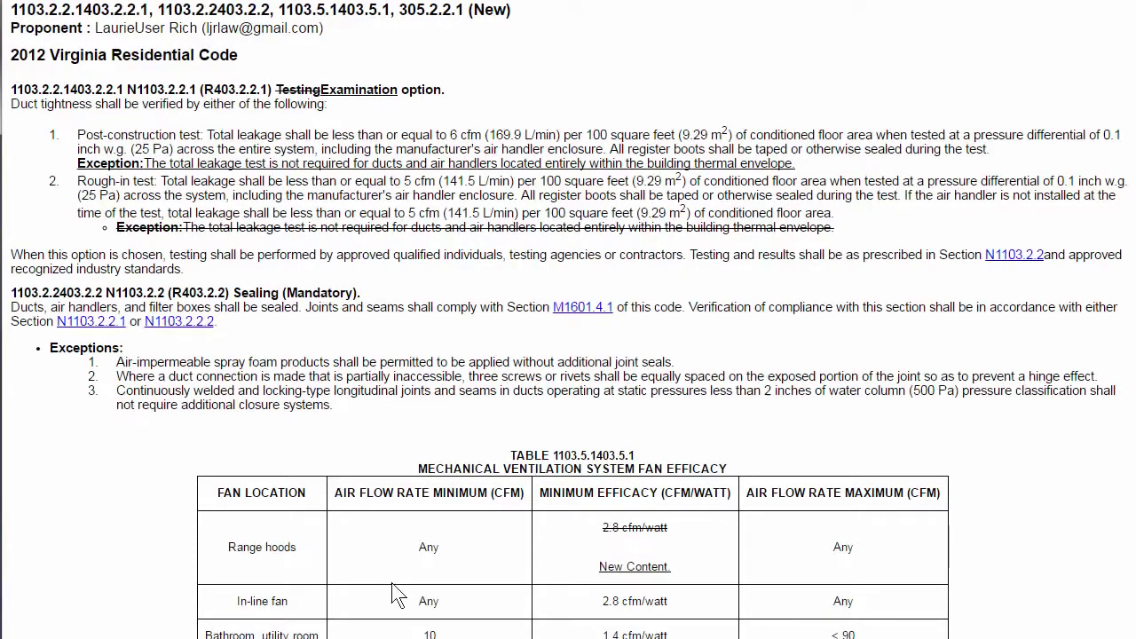
{"action": "scroll", "coordinate": [333, 484], "scroll_direction": "down", "scroll_amount": 2}
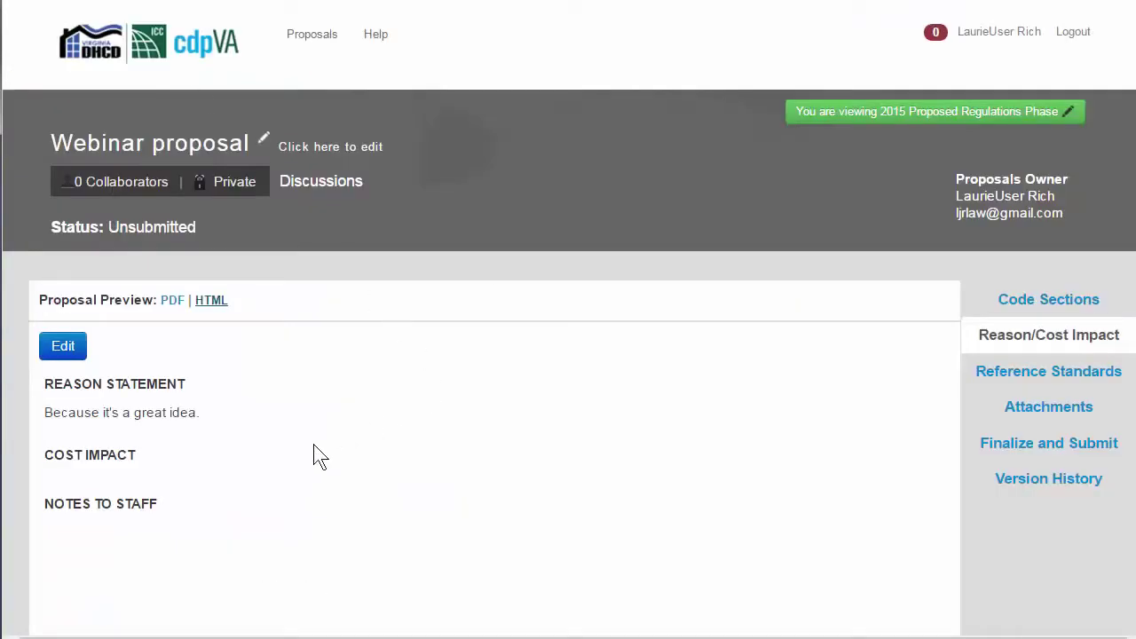
Step: Open the proposal's Reference Standards for editing
{"action": "left_click", "coordinate": [1089, 385]}
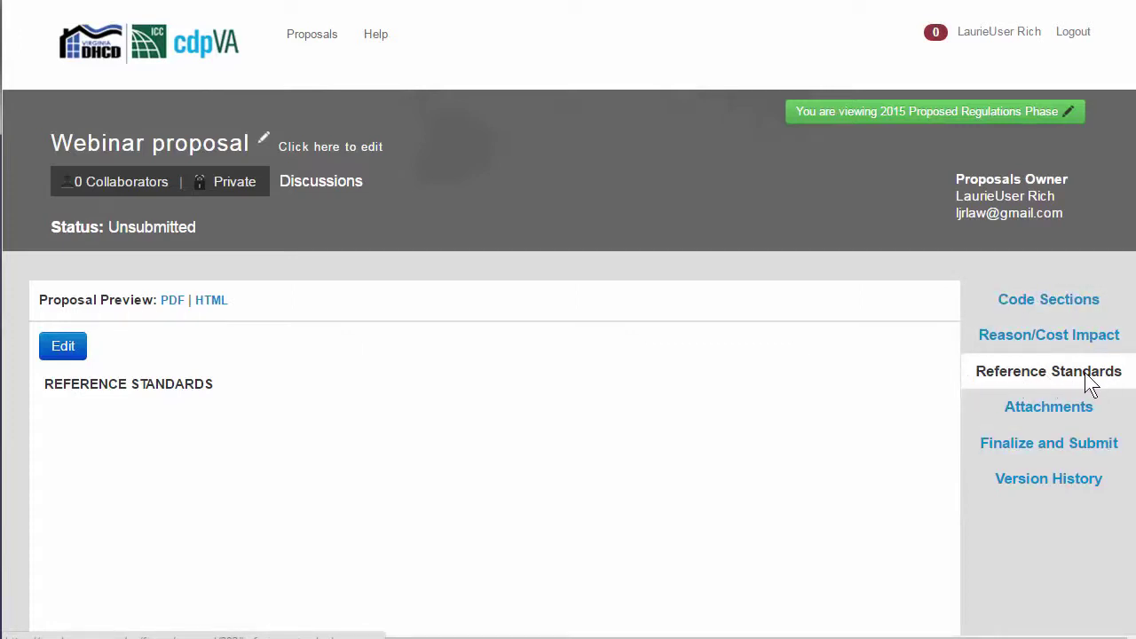
{"action": "left_click", "coordinate": [63, 347]}
{"action": "scroll", "coordinate": [612, 359], "scroll_direction": "down", "scroll_amount": 2}
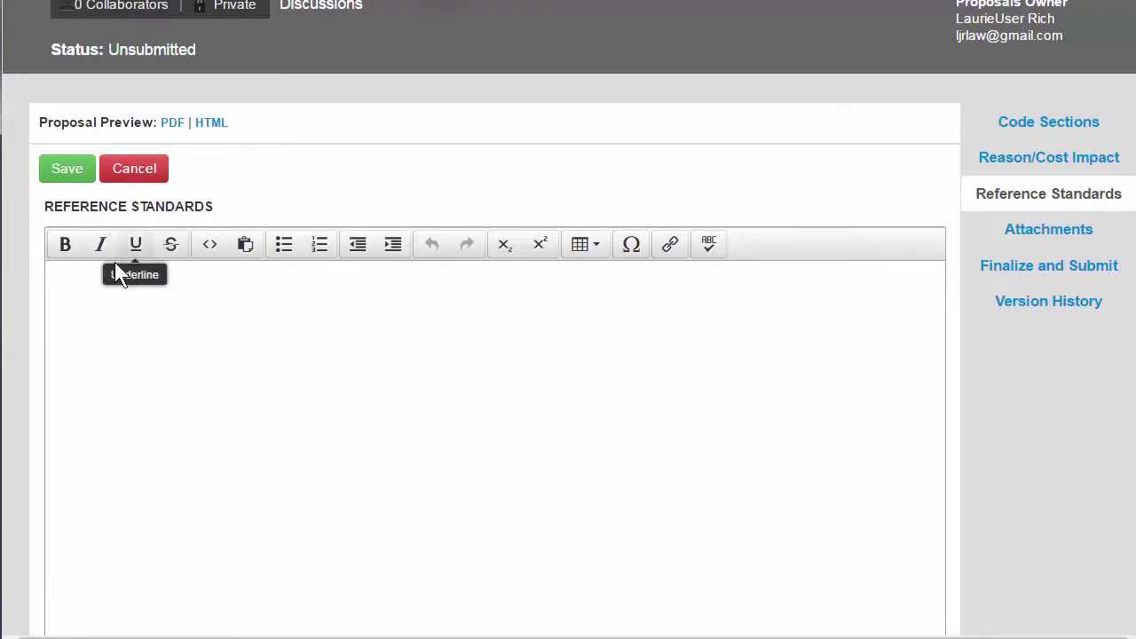
Step: Leave the Reference Standards editor without saving anything
{"action": "left_click", "coordinate": [138, 172]}
{"action": "left_click", "coordinate": [138, 172]}
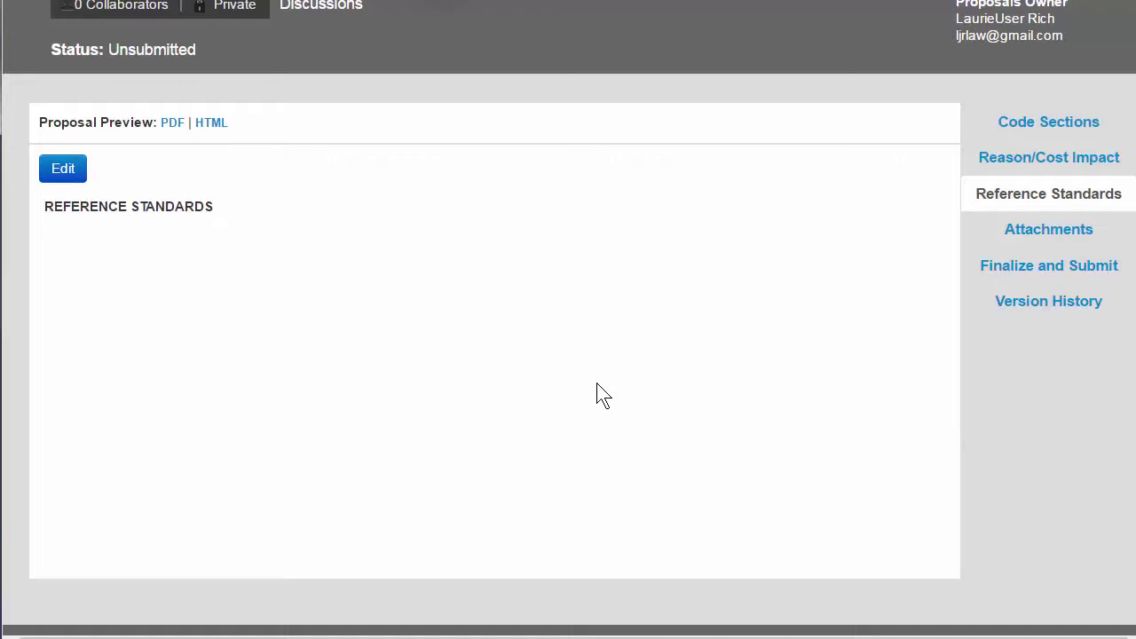
Step: Upload the image file arch from the computer to the proposal's Attachments
{"action": "left_click", "coordinate": [1055, 229]}
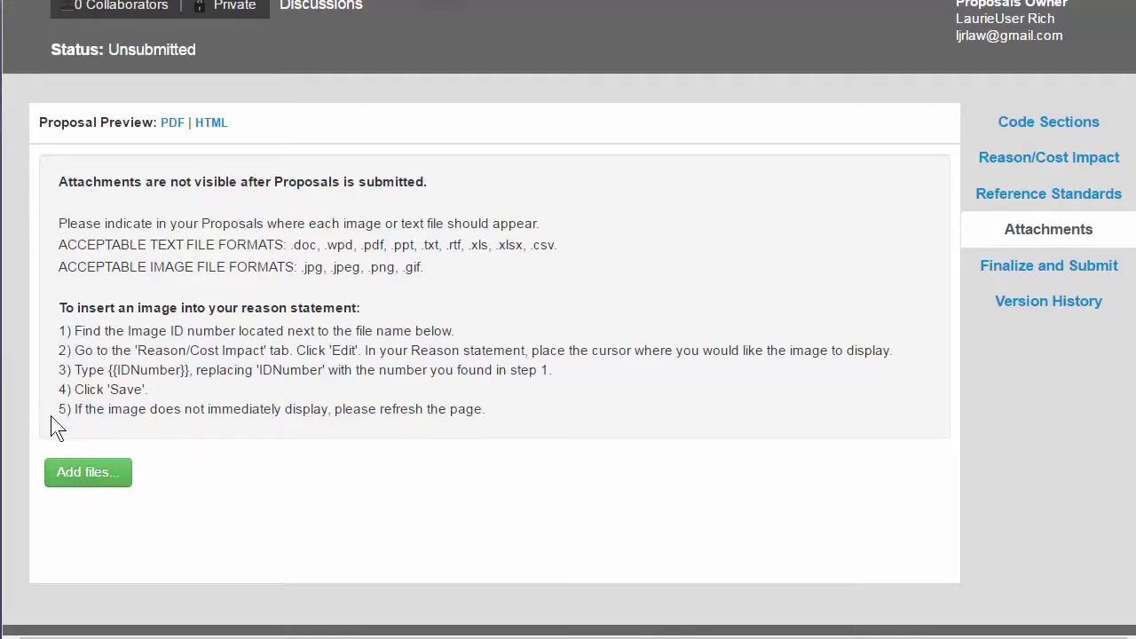
{"action": "left_click", "coordinate": [79, 494]}
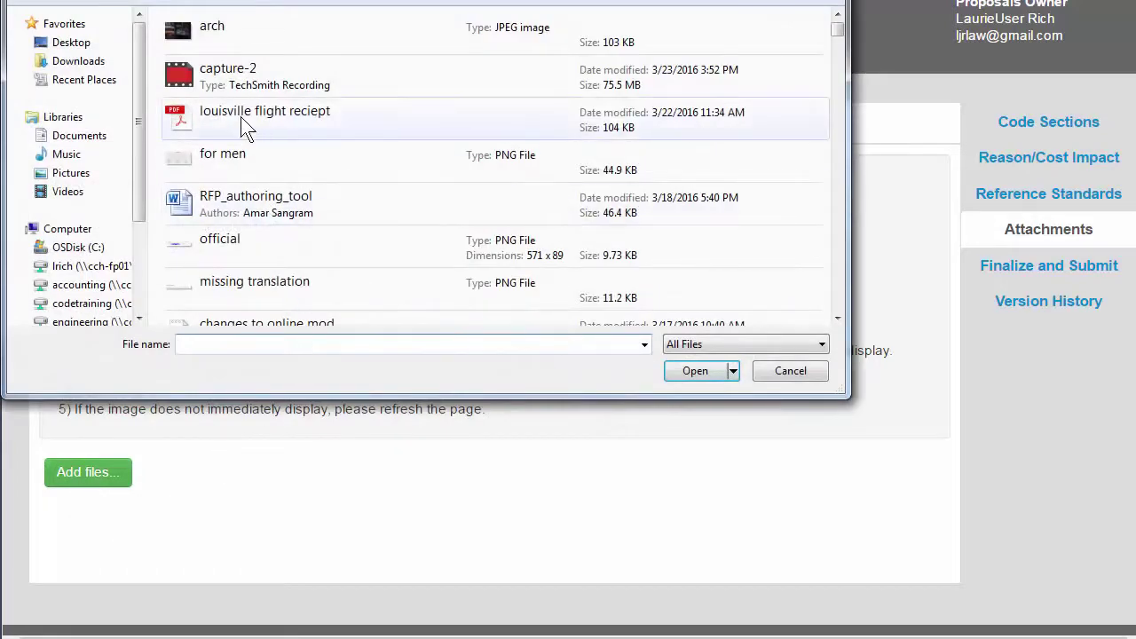
{"action": "left_click", "coordinate": [222, 44]}
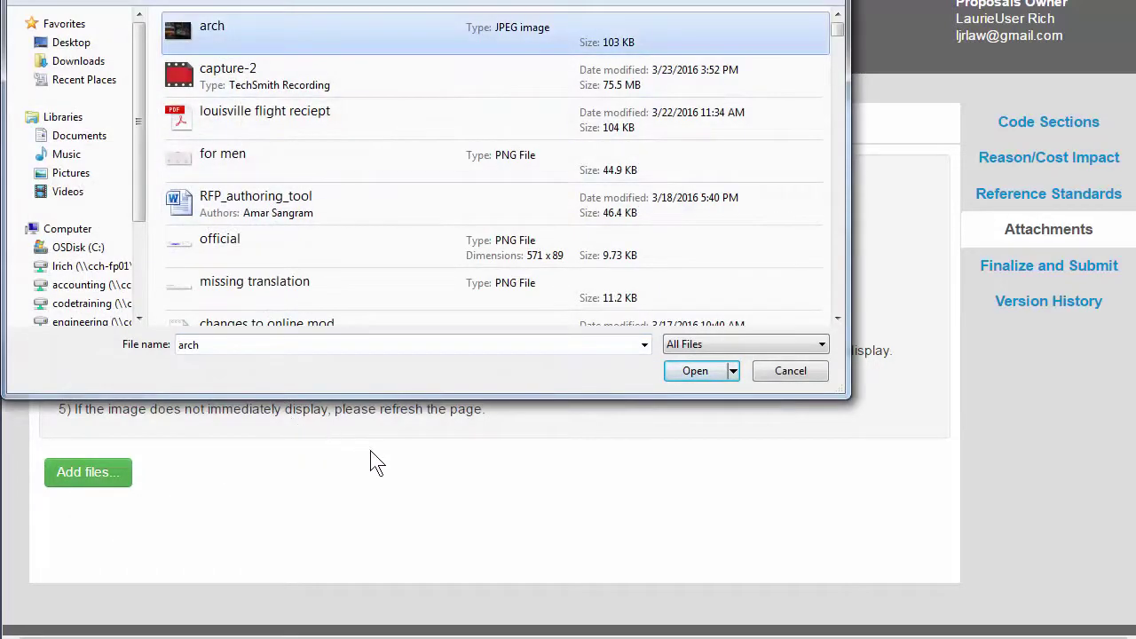
{"action": "left_click", "coordinate": [706, 370]}
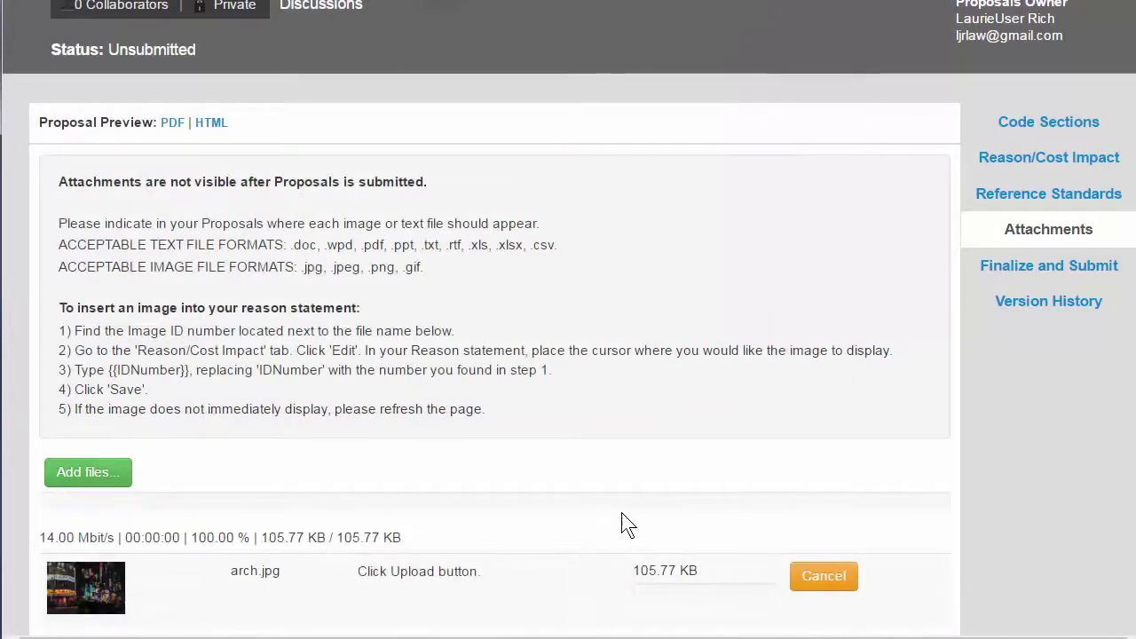
Step: Preview the arch.jpg attachment, check its ID number, and read the instructions for inserting an image into the reason statement
{"action": "scroll", "coordinate": [636, 533], "scroll_direction": "down", "scroll_amount": 2}
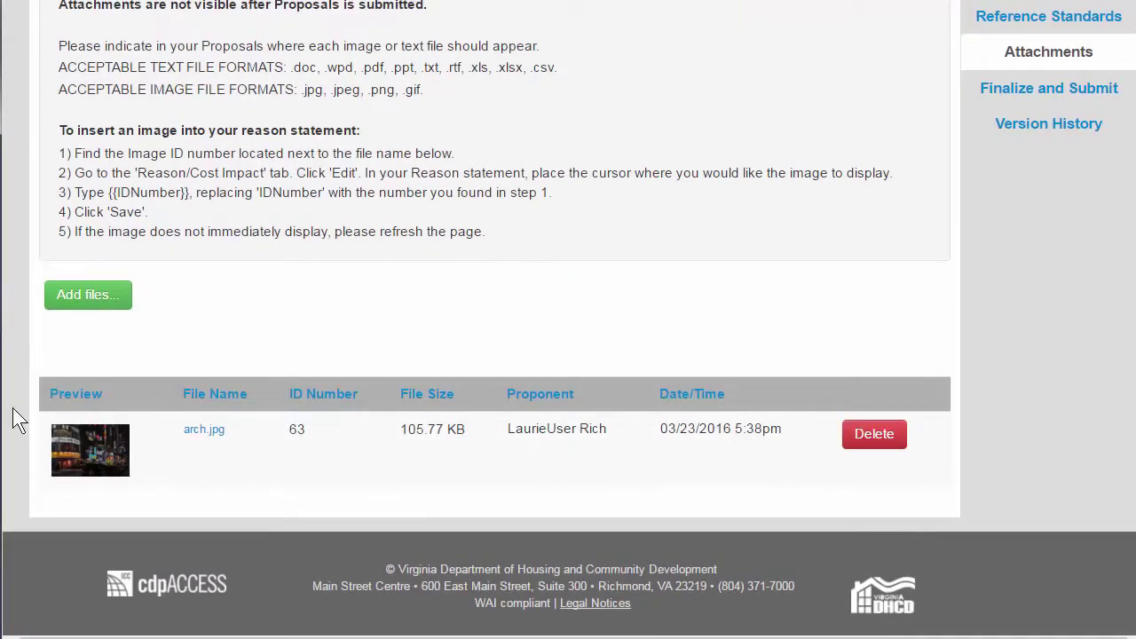
{"action": "left_click", "coordinate": [91, 446]}
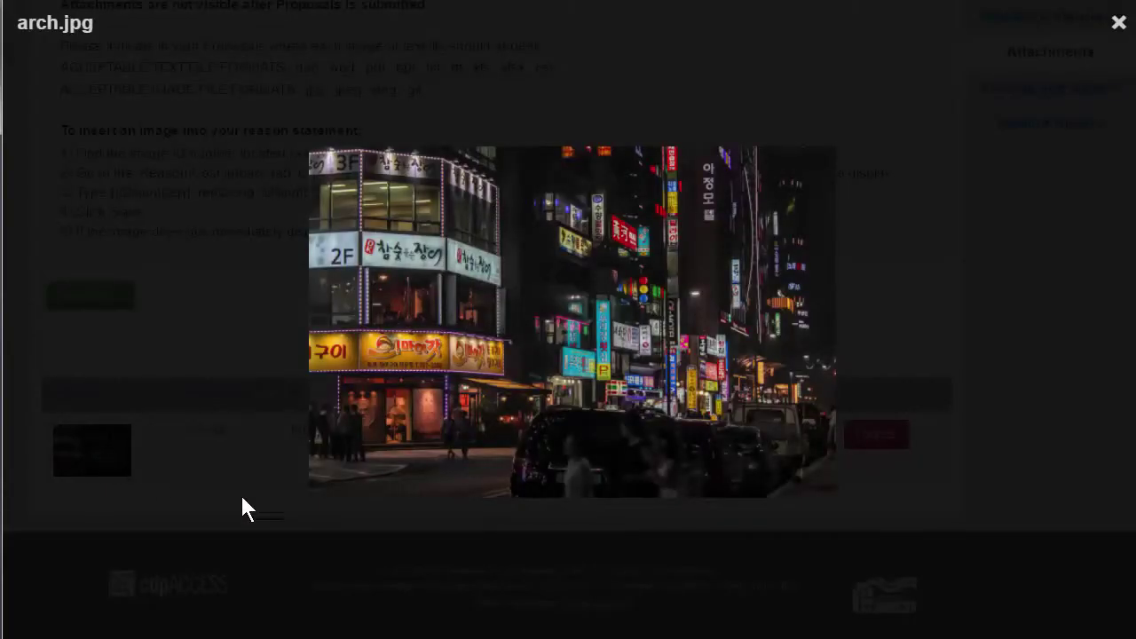
{"action": "left_click", "coordinate": [1117, 22]}
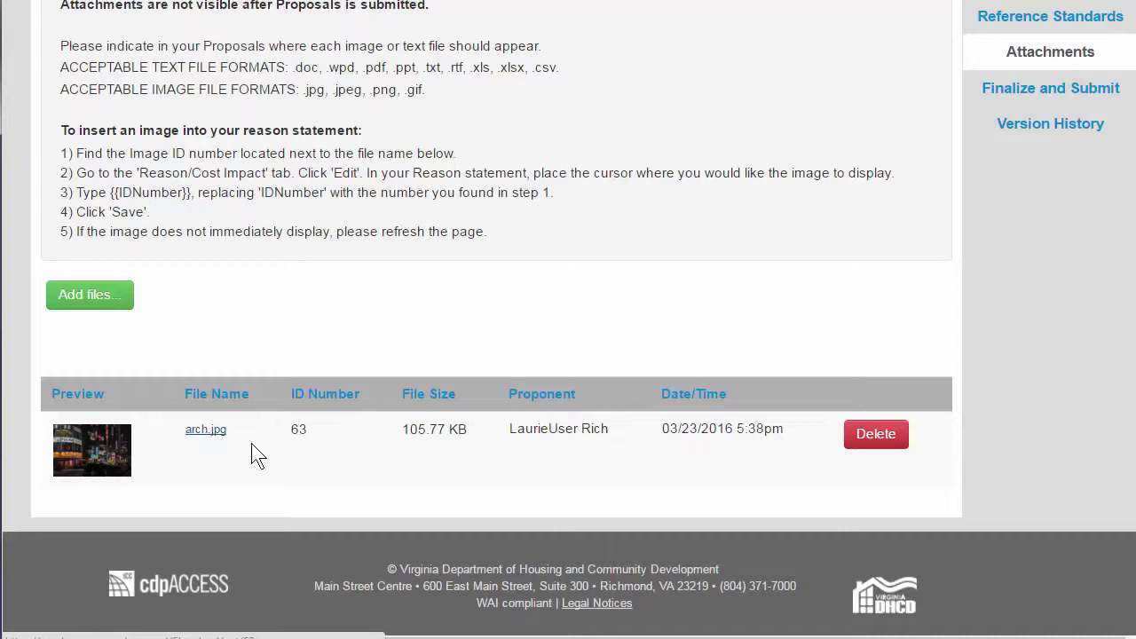
{"action": "left_click_drag", "start_coordinate": [291, 430], "coordinate": [315, 429]}
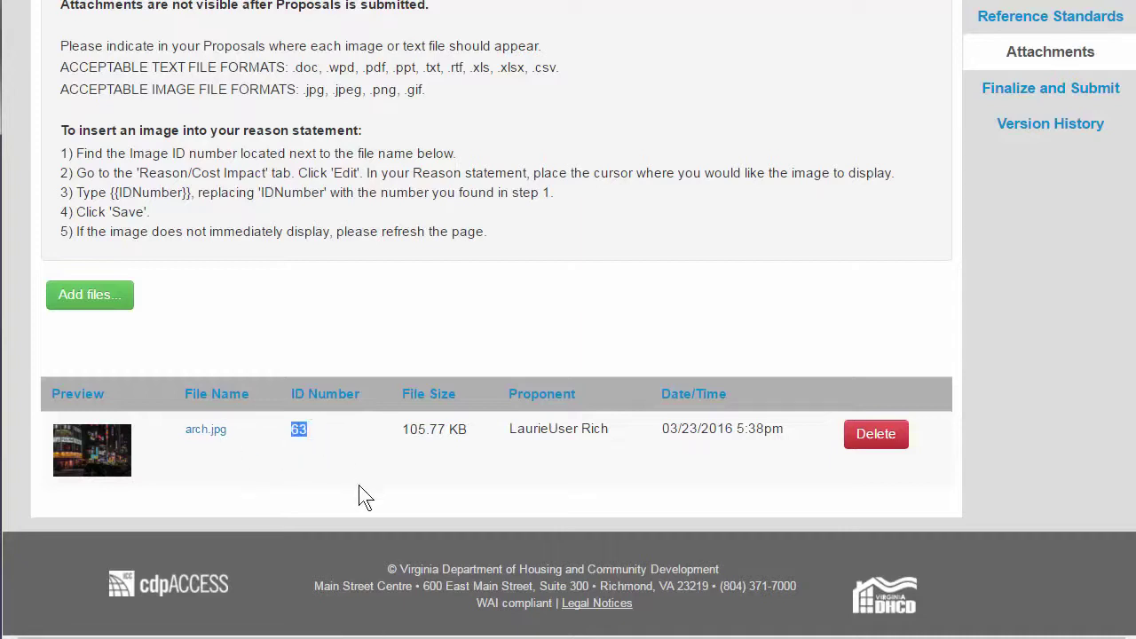
{"action": "left_click", "coordinate": [405, 375]}
{"action": "scroll", "coordinate": [458, 353], "scroll_direction": "up", "scroll_amount": 1}
{"action": "left_click_drag", "start_coordinate": [491, 321], "coordinate": [55, 213]}
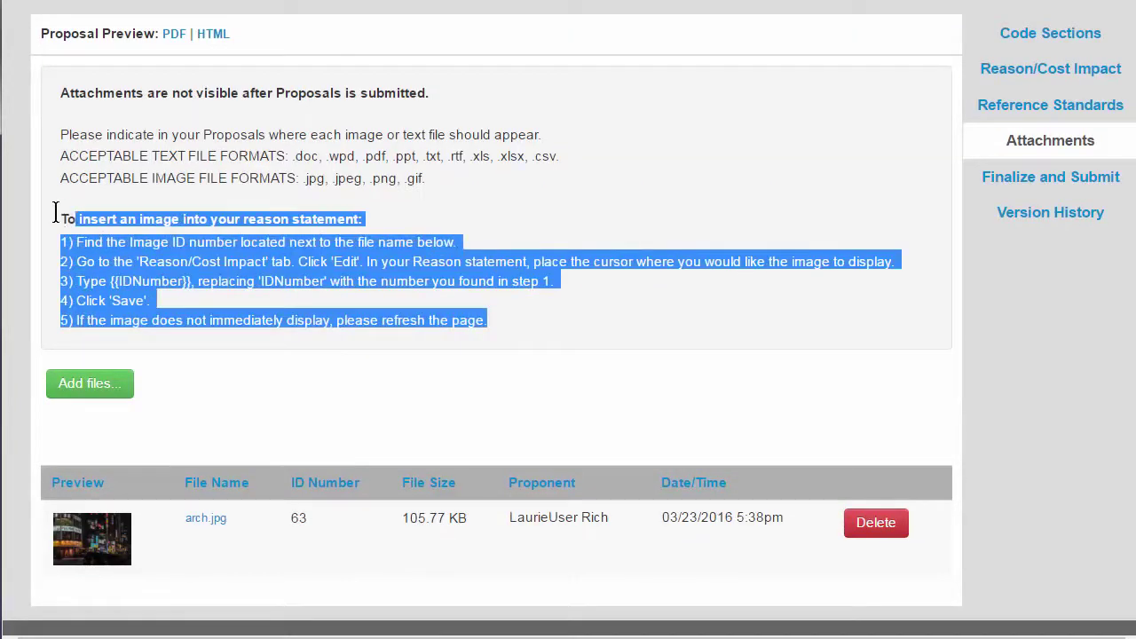
{"action": "left_click", "coordinate": [397, 393]}
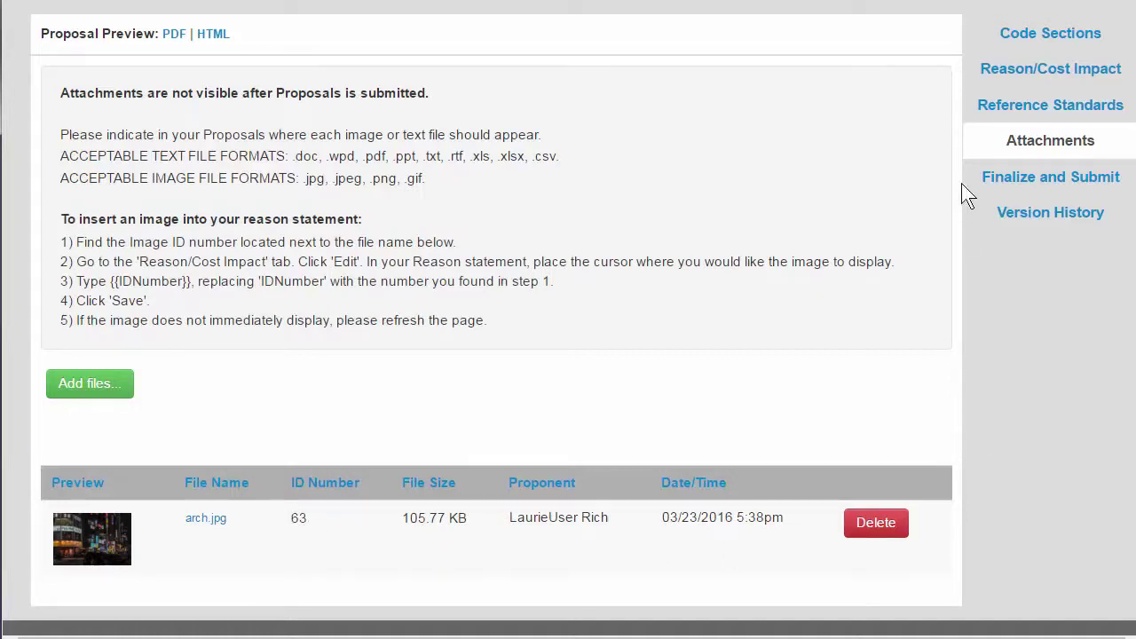
Step: Insert the attached image into the Reason Statement by adding {{63}} below the existing text, and save it
{"action": "left_click", "coordinate": [992, 73]}
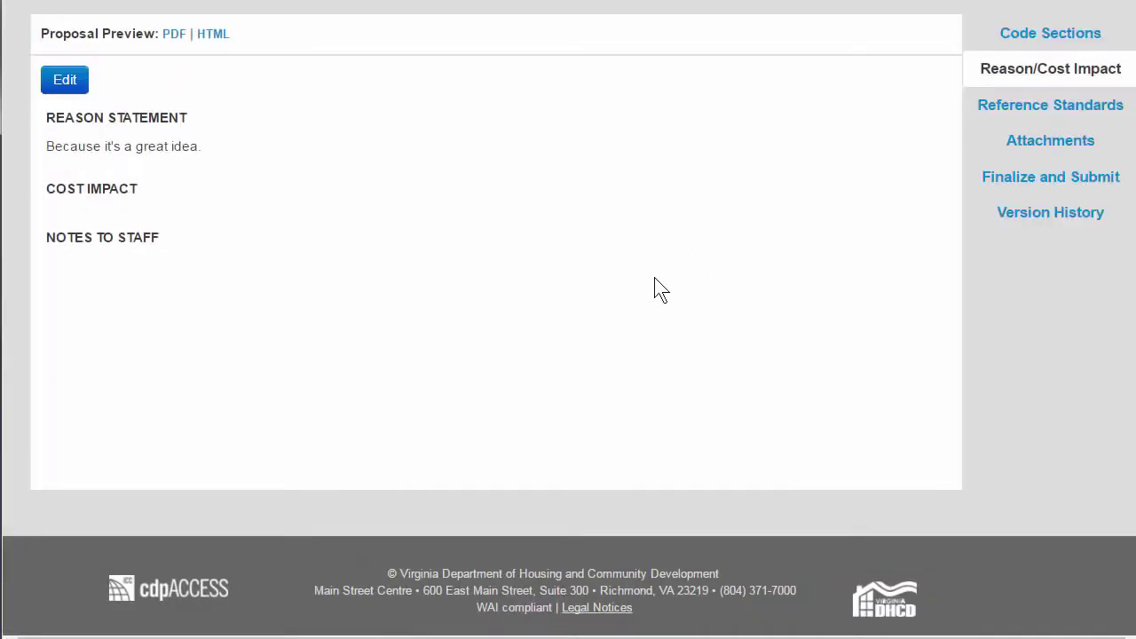
{"action": "left_click", "coordinate": [74, 88]}
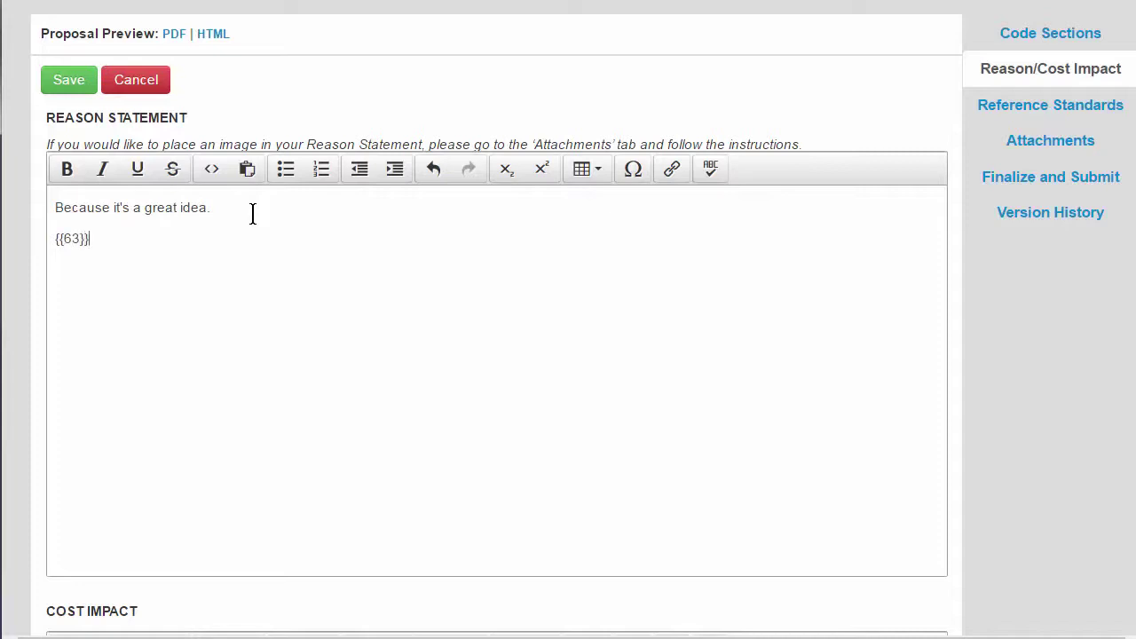
{"action": "left_click", "coordinate": [76, 81]}
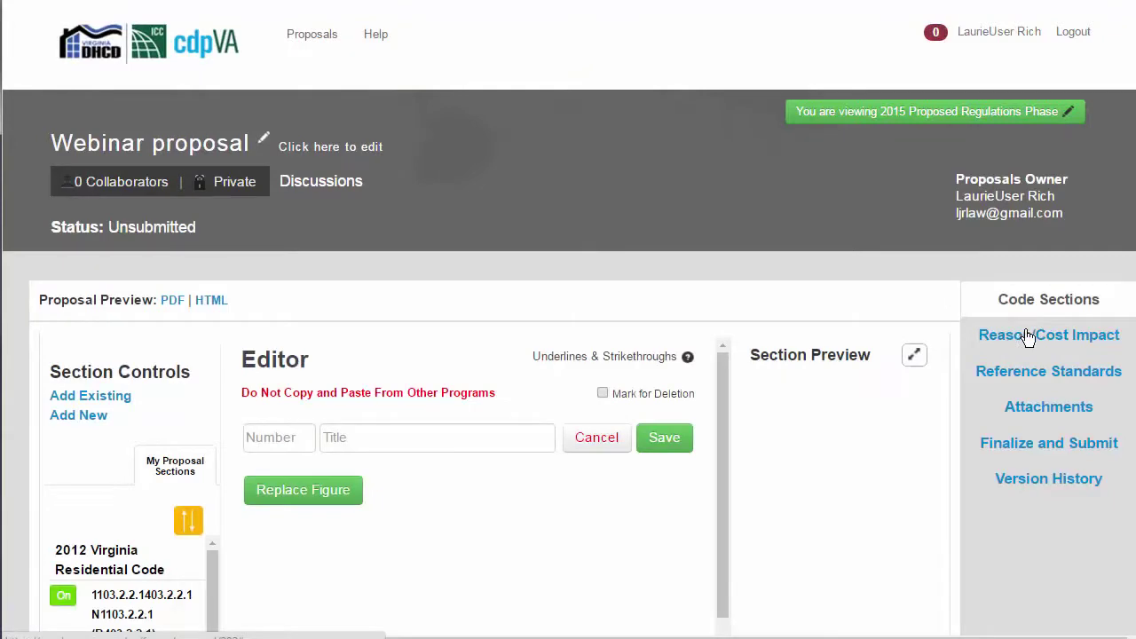
Step: Check the inserted image on the Reason/Cost Impact page and look through the proposal's HTML preview
{"action": "left_click", "coordinate": [1028, 335]}
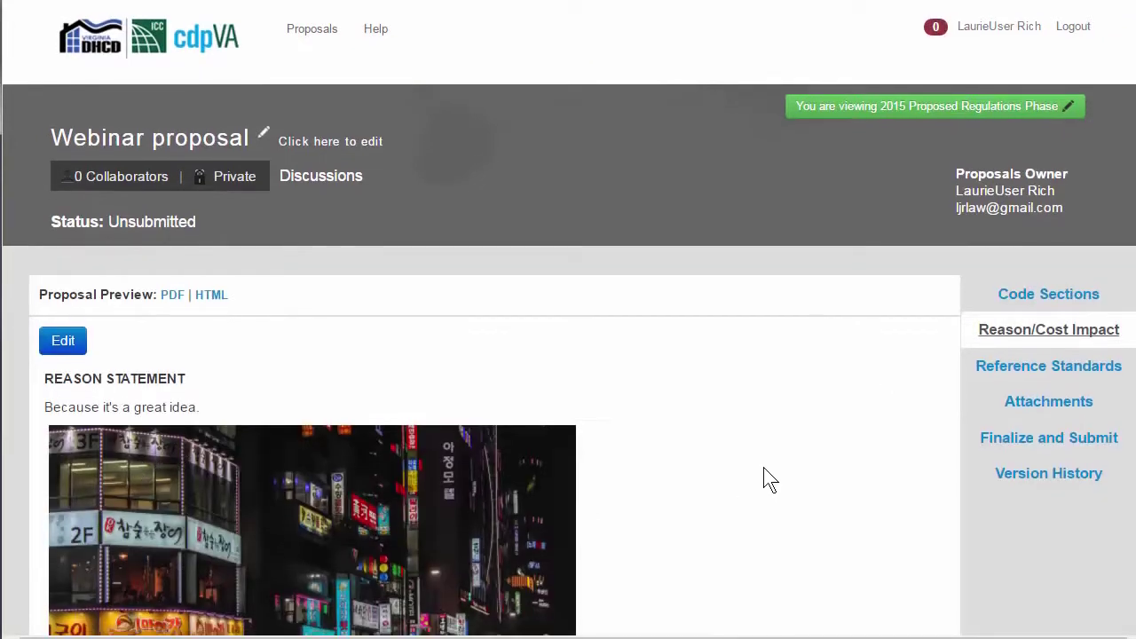
{"action": "scroll", "coordinate": [766, 476], "scroll_direction": "down", "scroll_amount": 3}
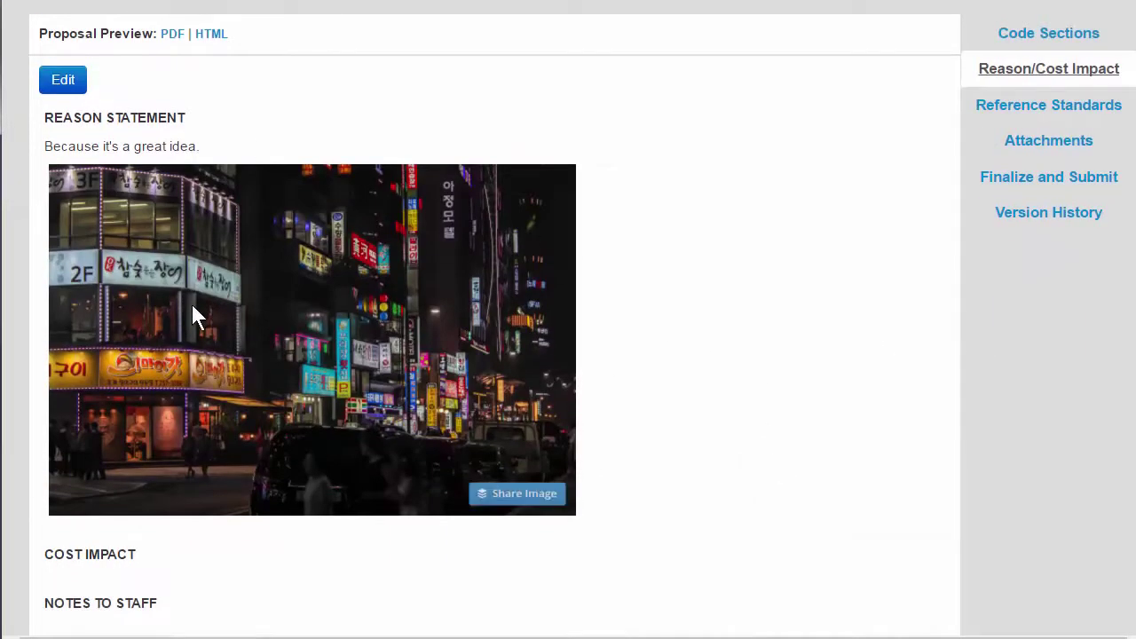
{"action": "left_click", "coordinate": [209, 37]}
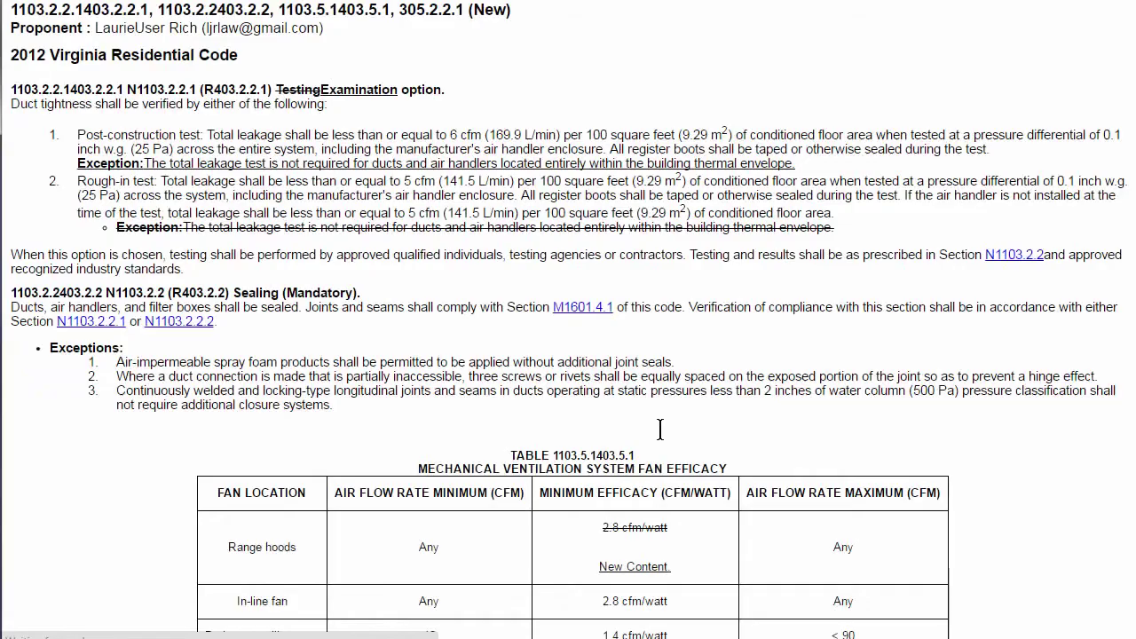
{"action": "scroll", "coordinate": [665, 436], "scroll_direction": "down", "scroll_amount": 5}
{"action": "scroll", "coordinate": [668, 438], "scroll_direction": "down", "scroll_amount": 1}
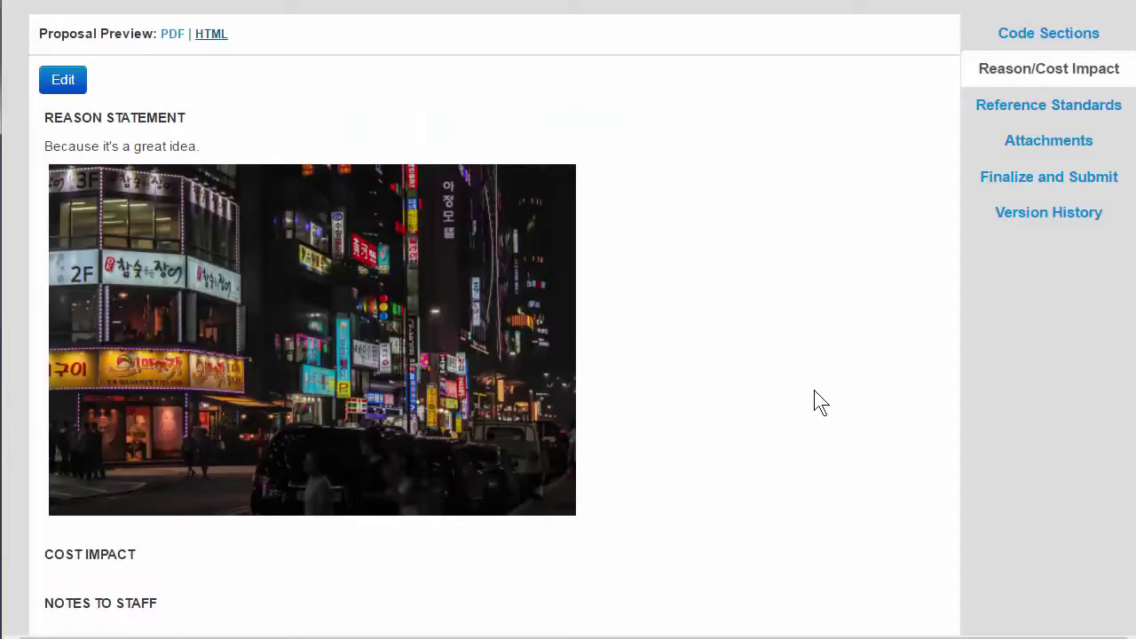
Step: Attach the text file "To do listings" to the proposal and copy the link address of the uploaded file
{"action": "left_click", "coordinate": [1071, 144]}
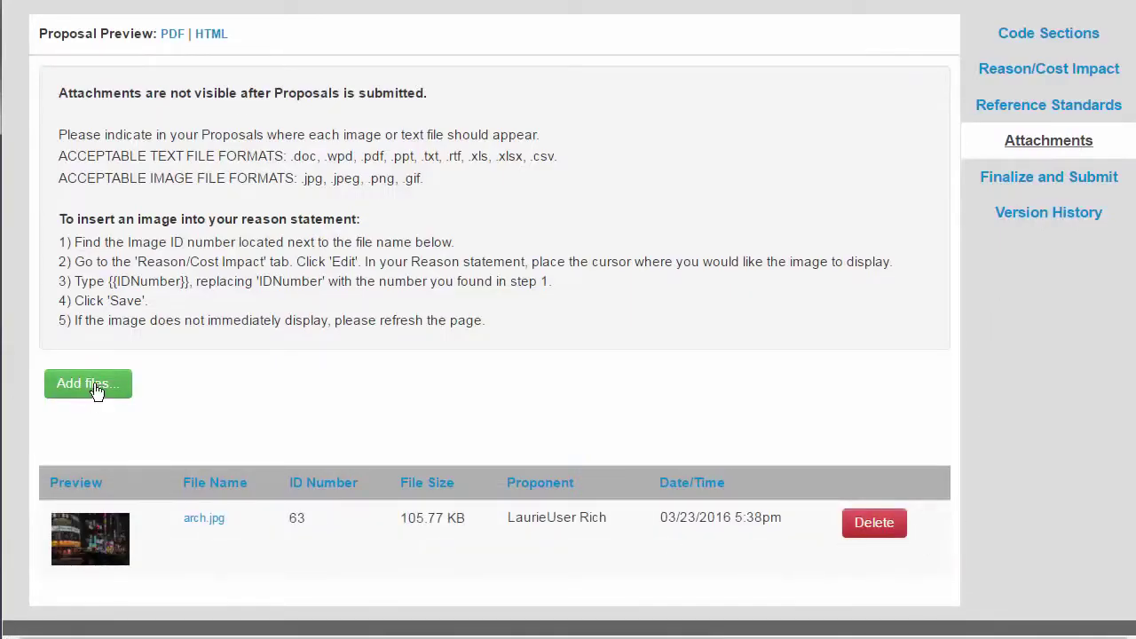
{"action": "left_click", "coordinate": [95, 387]}
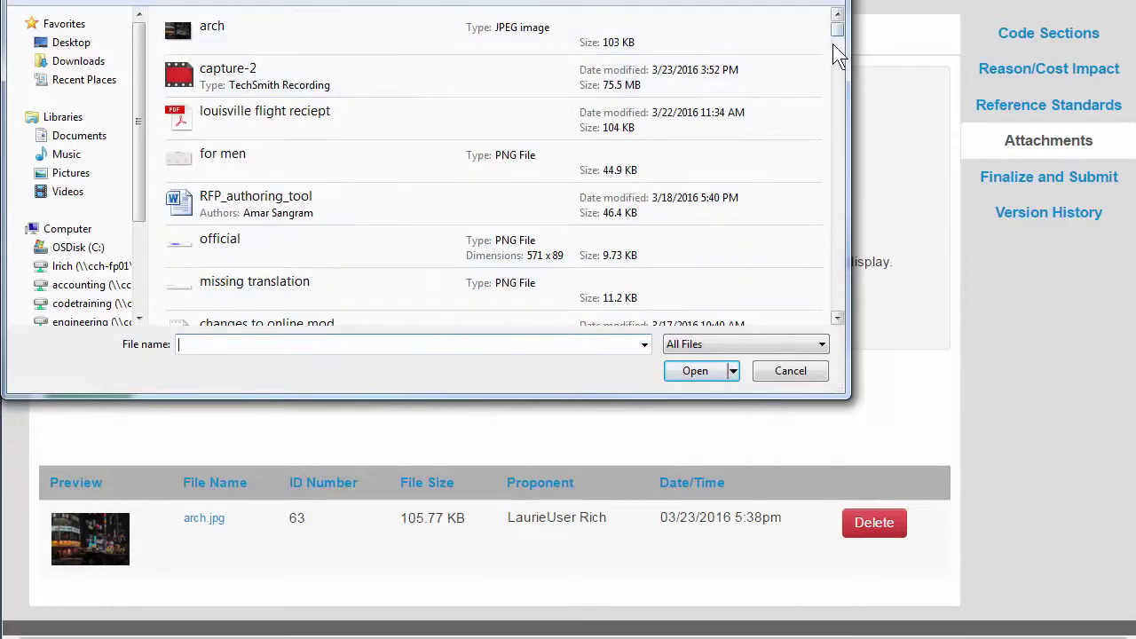
{"action": "left_click_drag", "start_coordinate": [832, 44], "coordinate": [856, 264]}
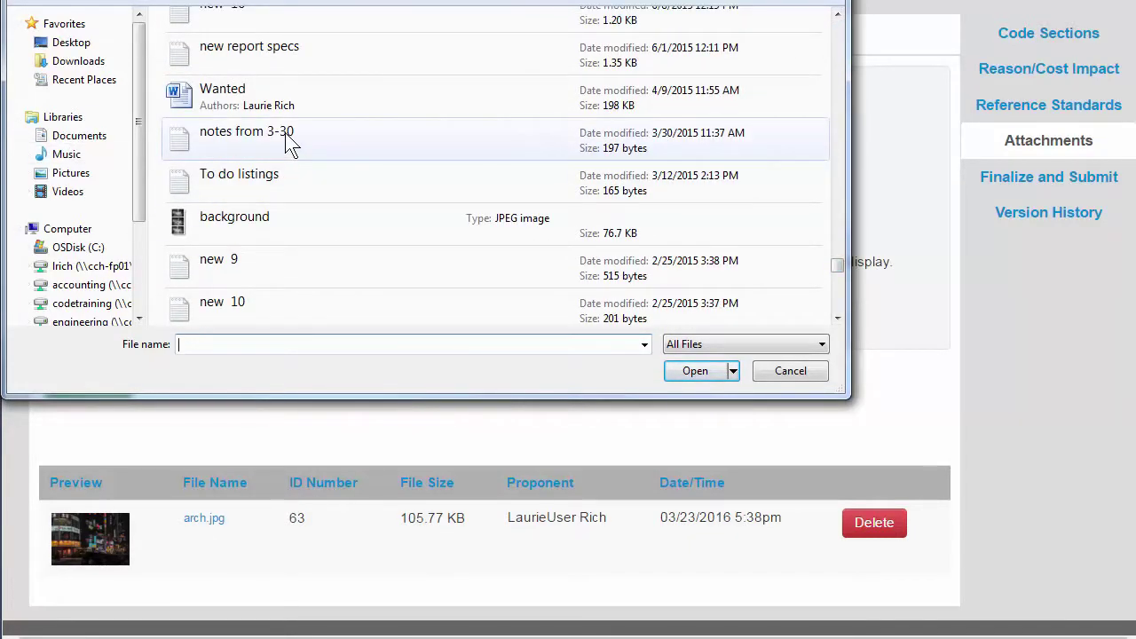
{"action": "double_click", "coordinate": [277, 177]}
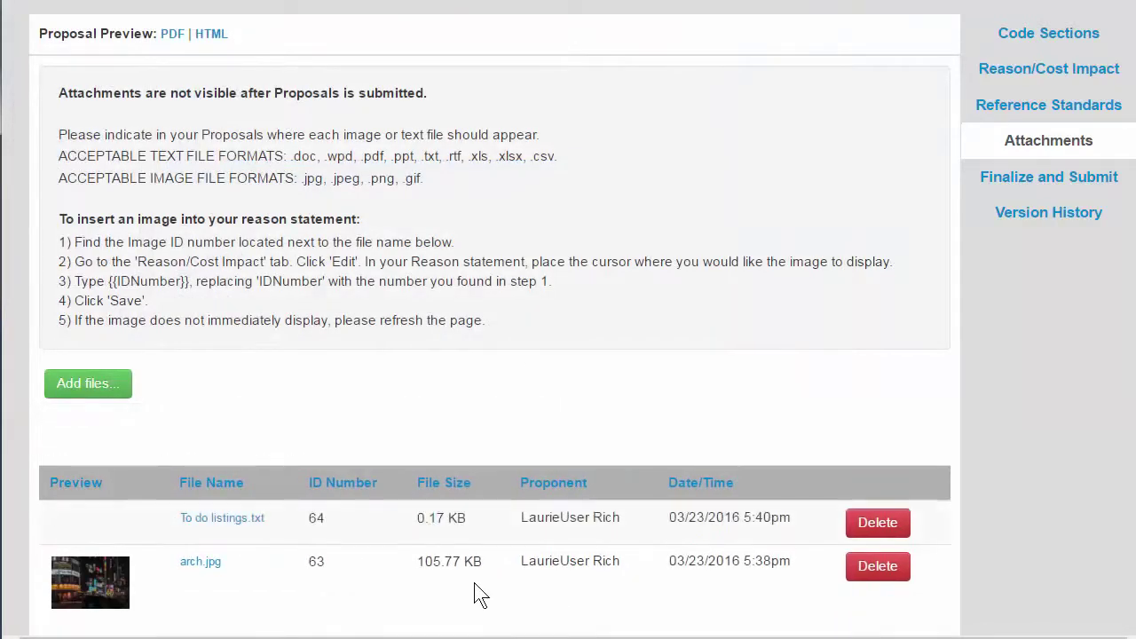
{"action": "right_click", "coordinate": [233, 521]}
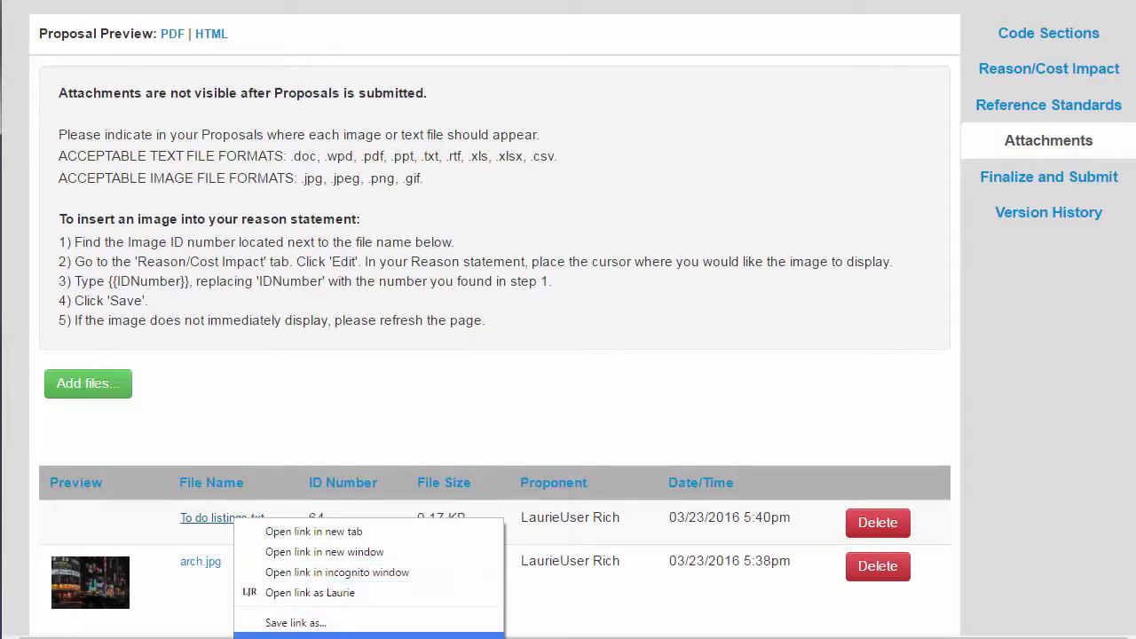
{"action": "left_click", "coordinate": [391, 634]}
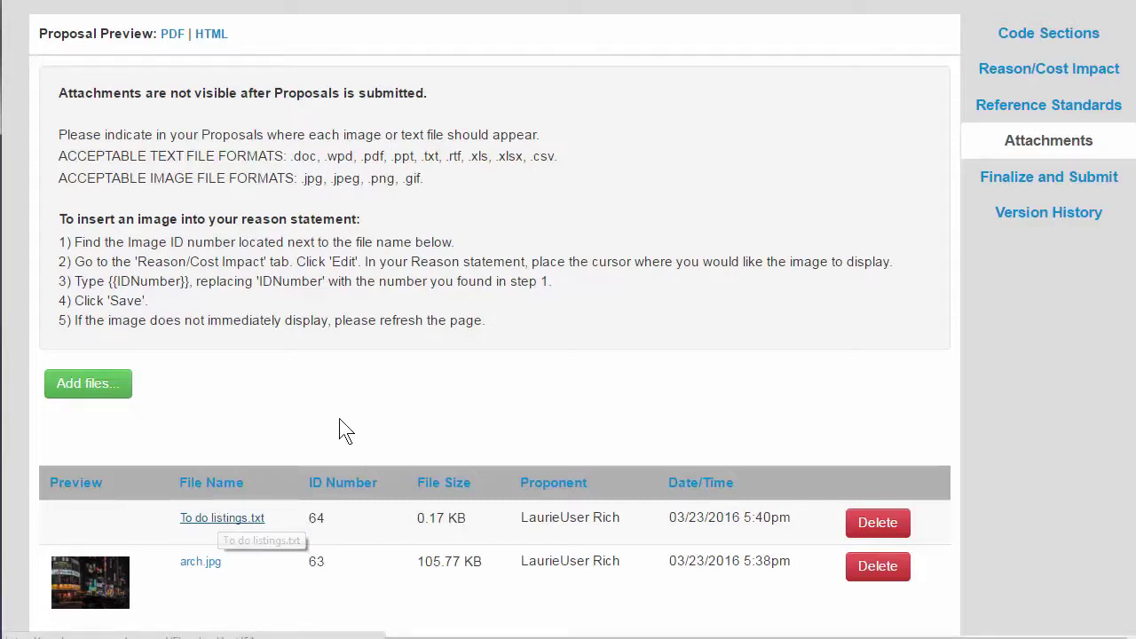
Step: Add the line "here is a link to data" to the Reason Statement, link it to the copied attachment URL, and save
{"action": "left_click", "coordinate": [1043, 67]}
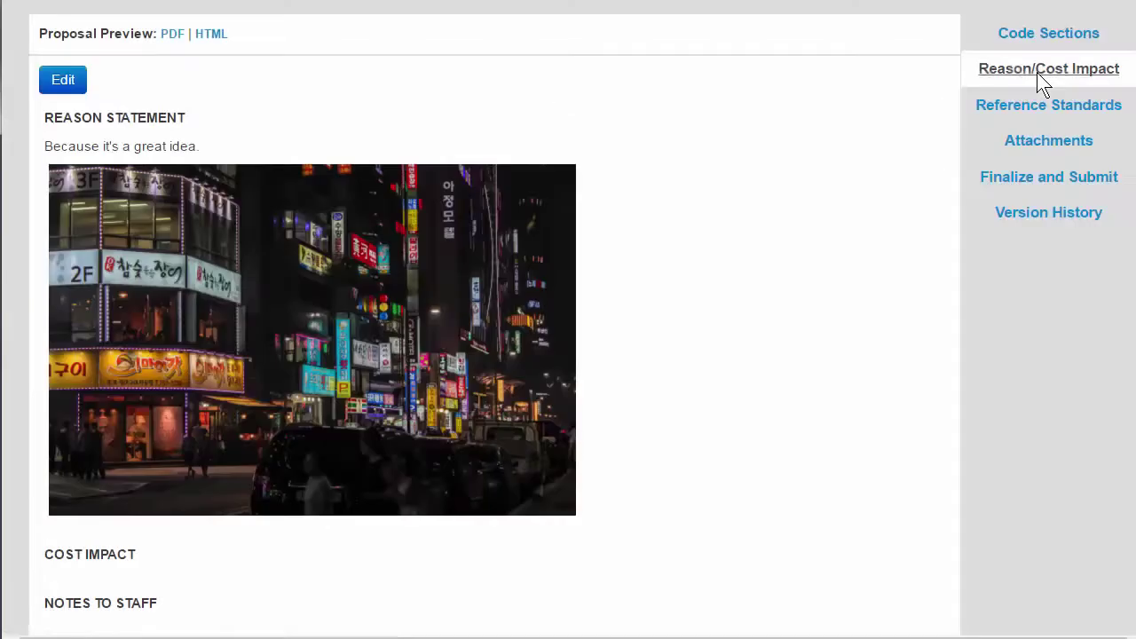
{"action": "left_click", "coordinate": [64, 82]}
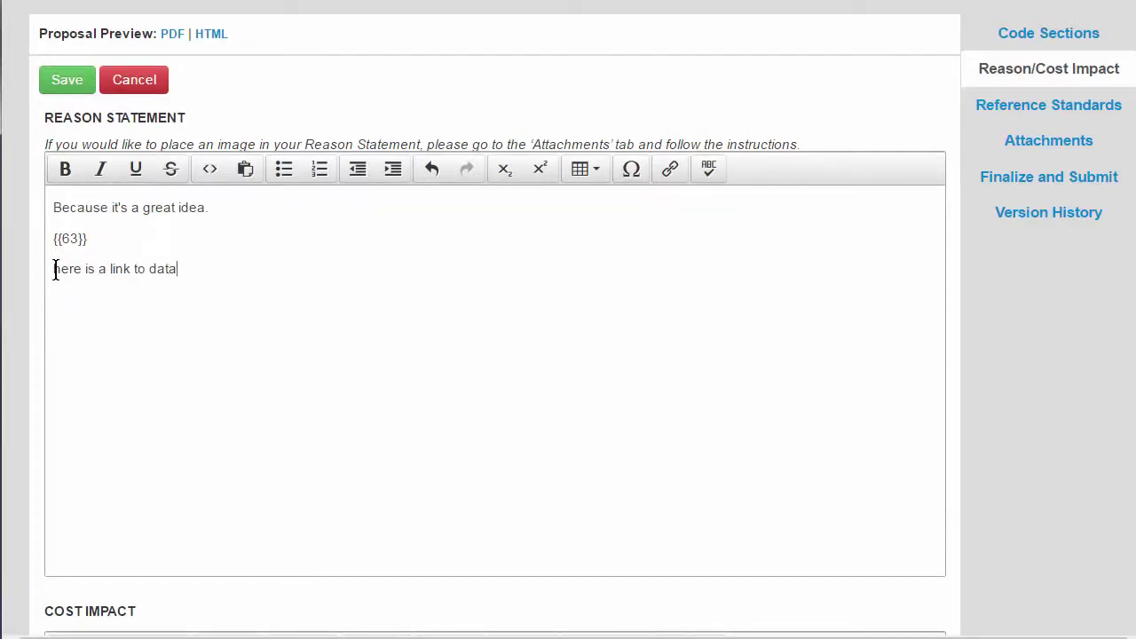
{"action": "left_click_drag", "start_coordinate": [55, 270], "coordinate": [211, 272]}
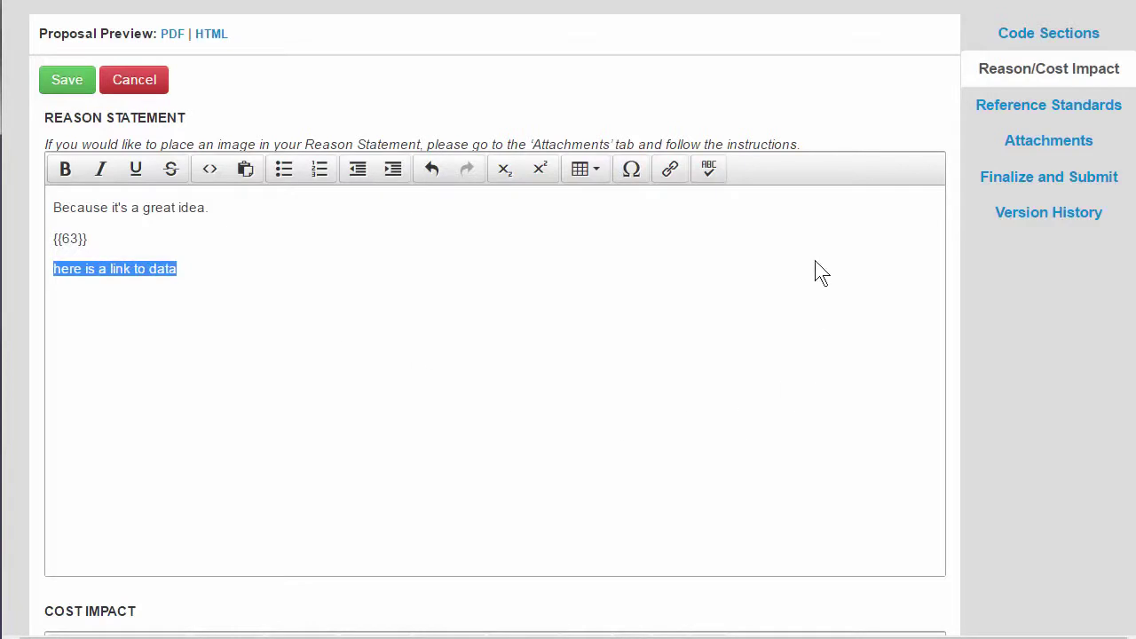
{"action": "left_click", "coordinate": [672, 172]}
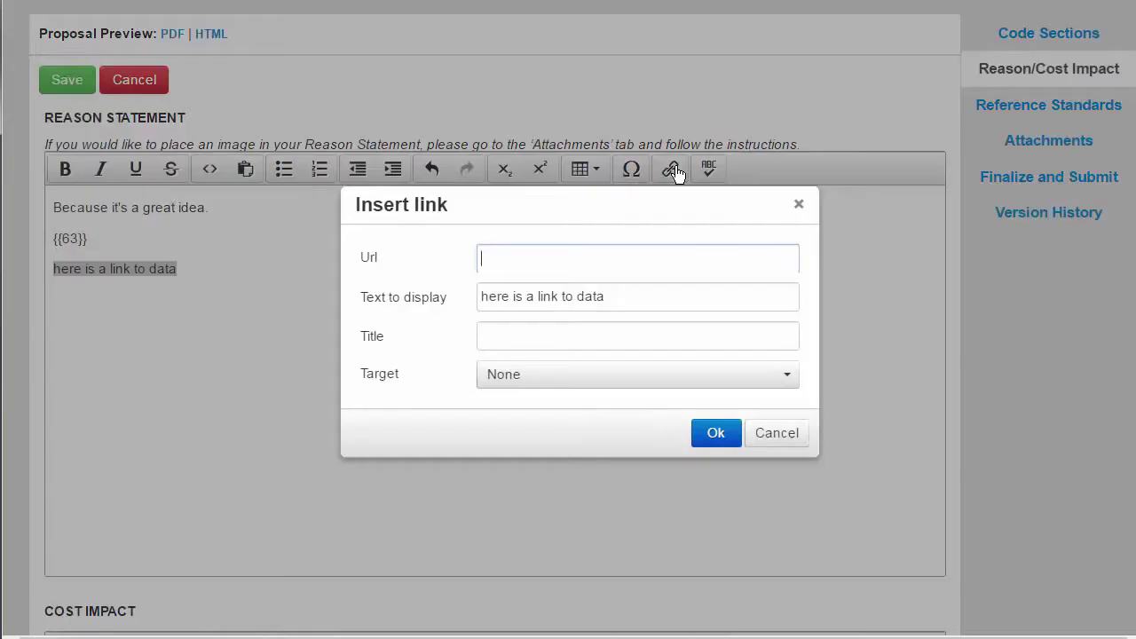
{"action": "right_click", "coordinate": [516, 258]}
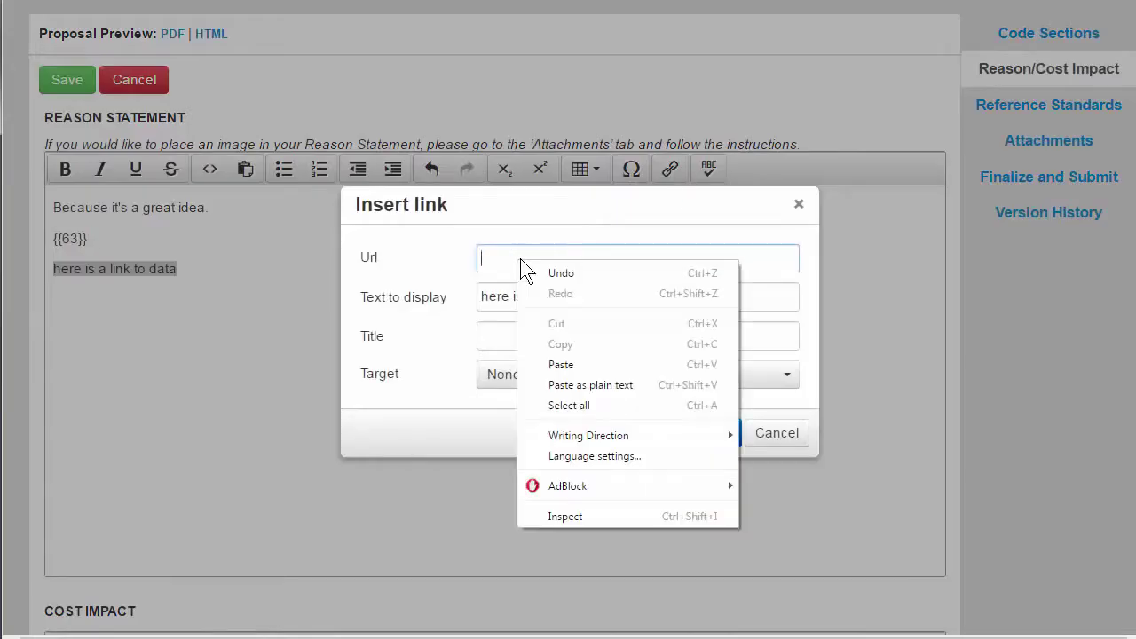
{"action": "left_click", "coordinate": [589, 364]}
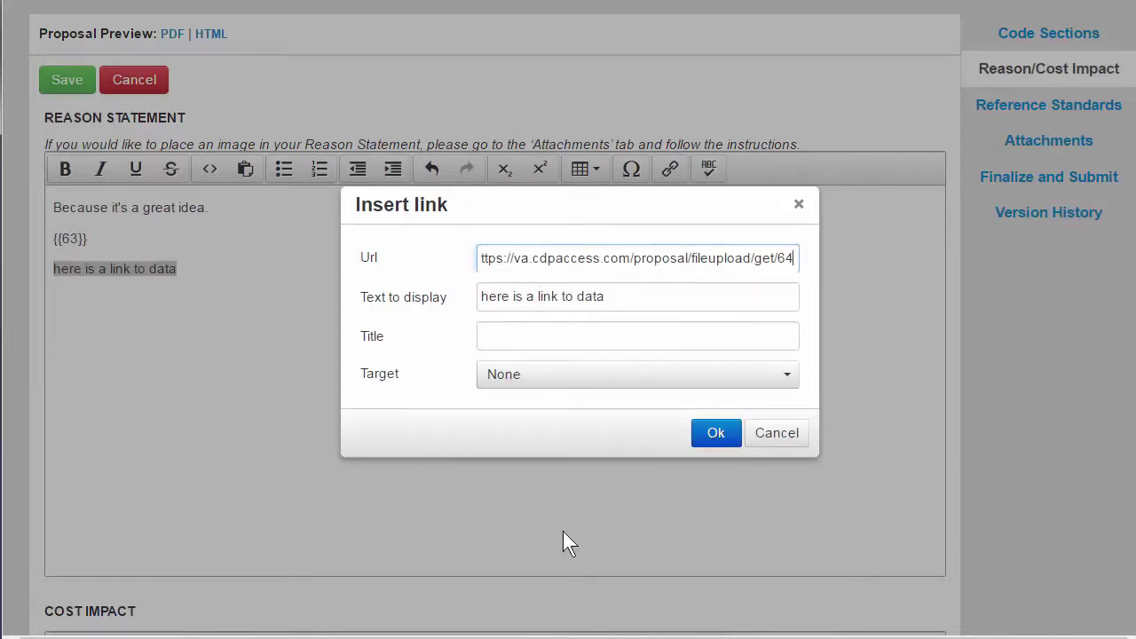
{"action": "left_click", "coordinate": [726, 441]}
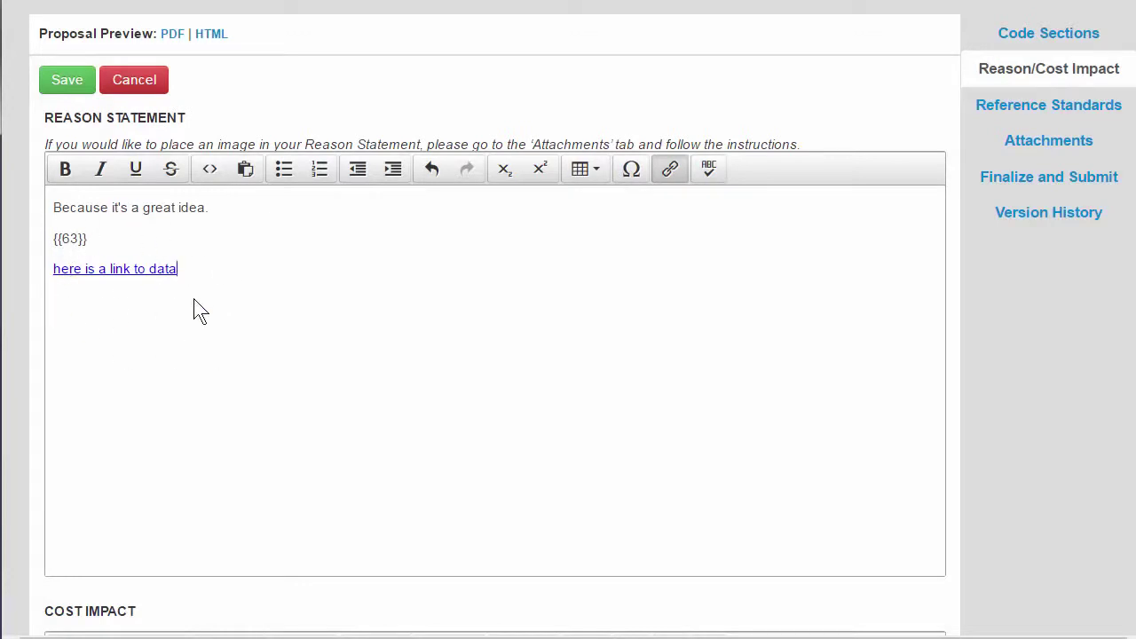
{"action": "left_click", "coordinate": [60, 82]}
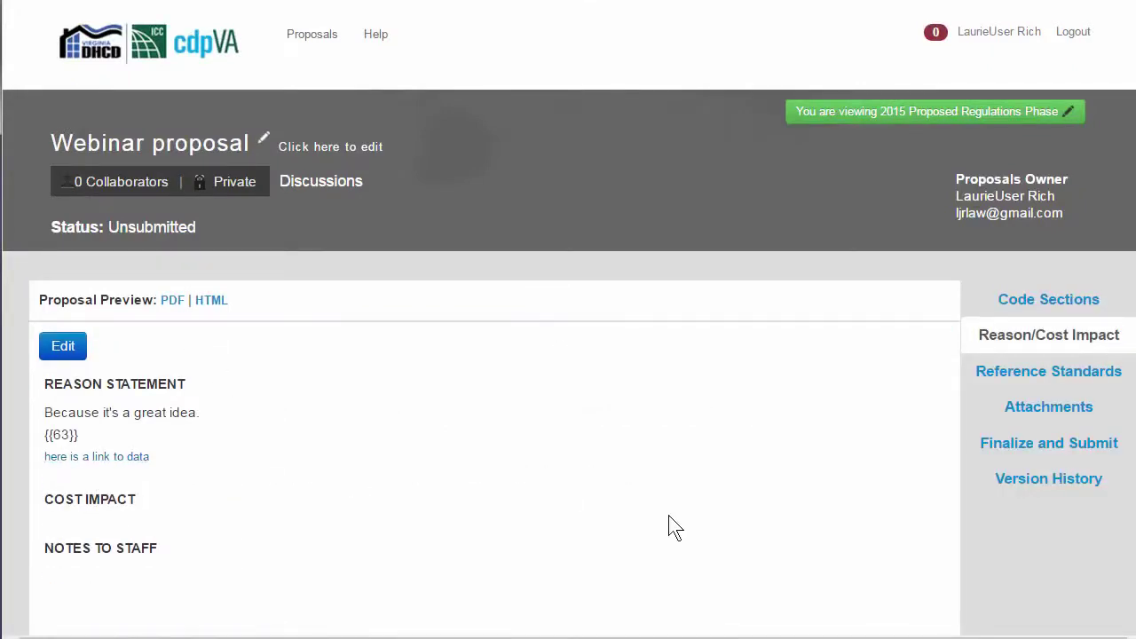
Step: Open the proposal's PDF preview and check the reason's image and data link
{"action": "left_click", "coordinate": [177, 305]}
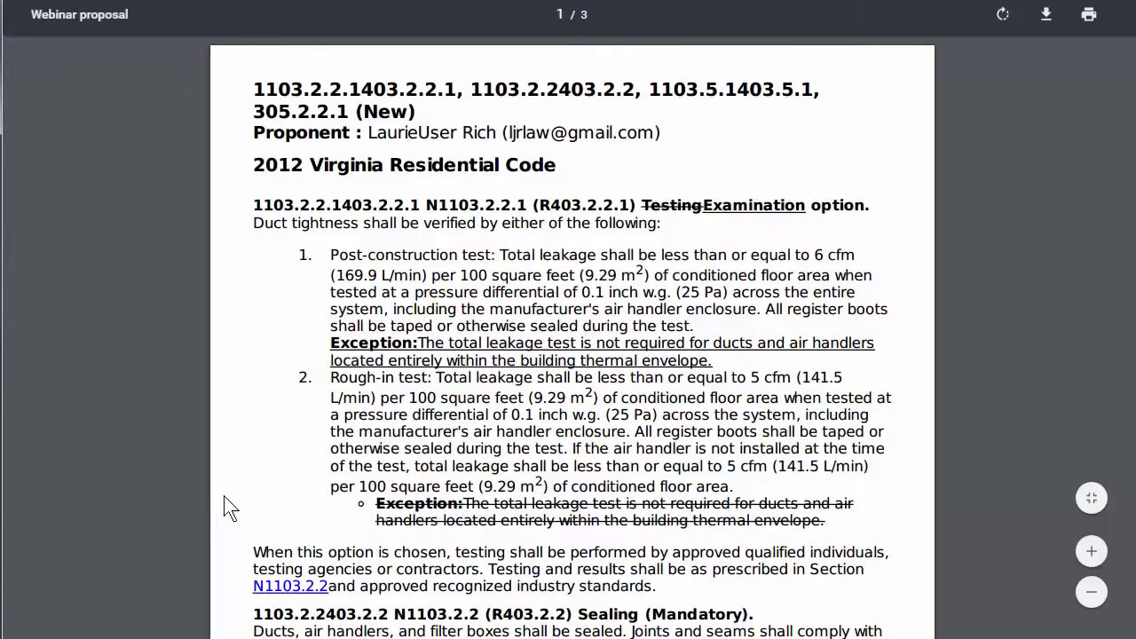
{"action": "scroll", "coordinate": [280, 484], "scroll_direction": "down", "scroll_amount": 14}
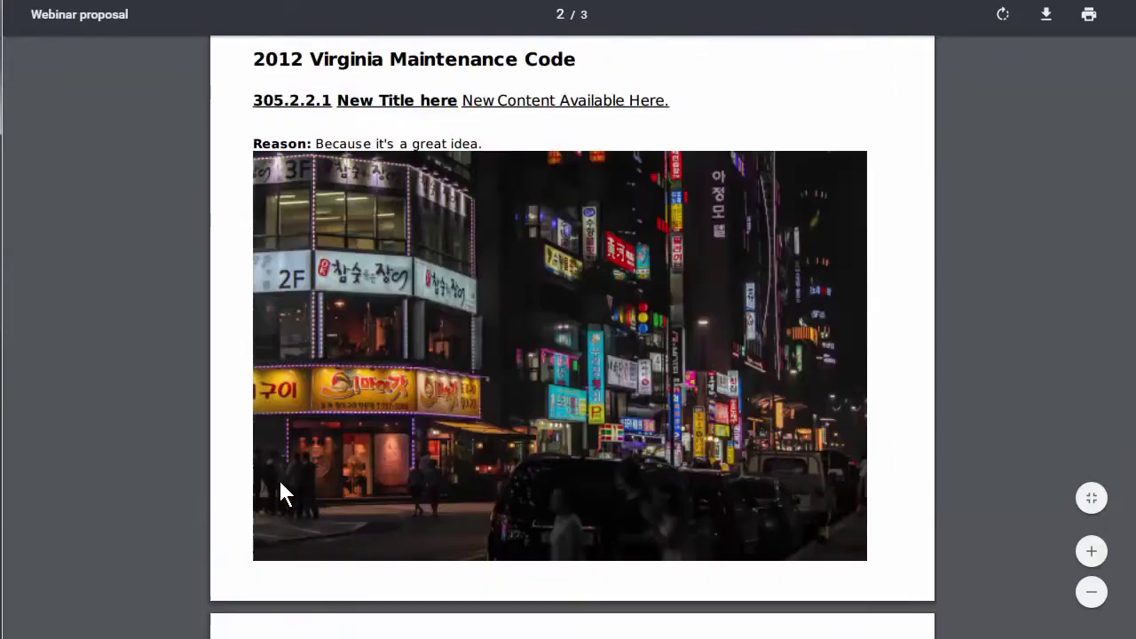
{"action": "scroll", "coordinate": [280, 490], "scroll_direction": "down", "scroll_amount": 6}
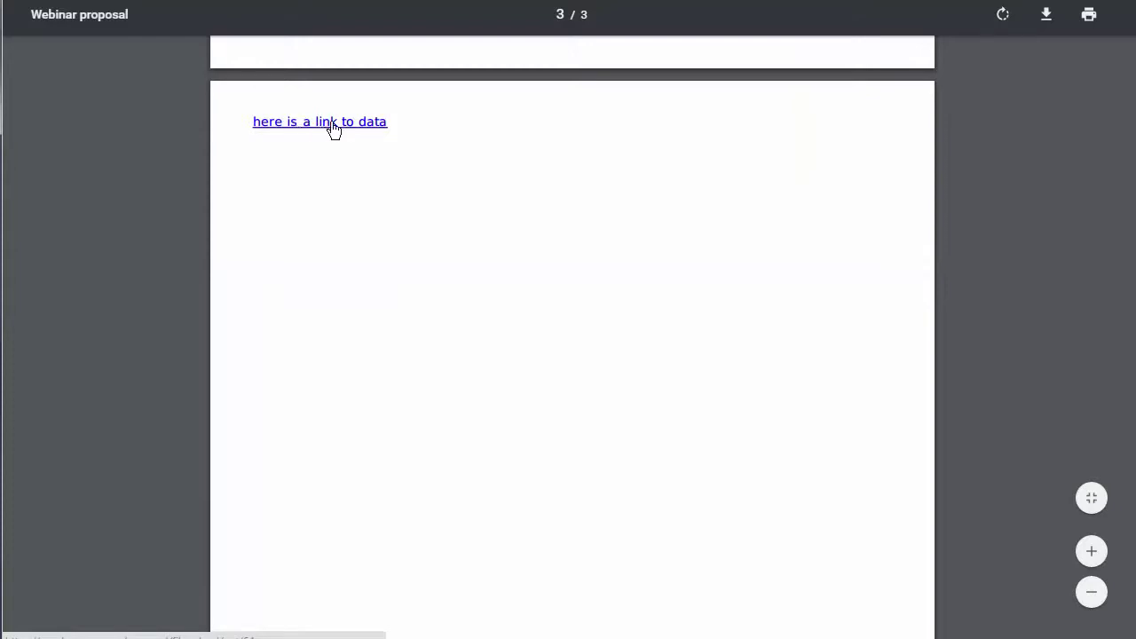
Step: Test the "here is a link to data" link in the PDF preview, dismiss the file download, and return to the proposal
{"action": "left_click", "coordinate": [320, 124]}
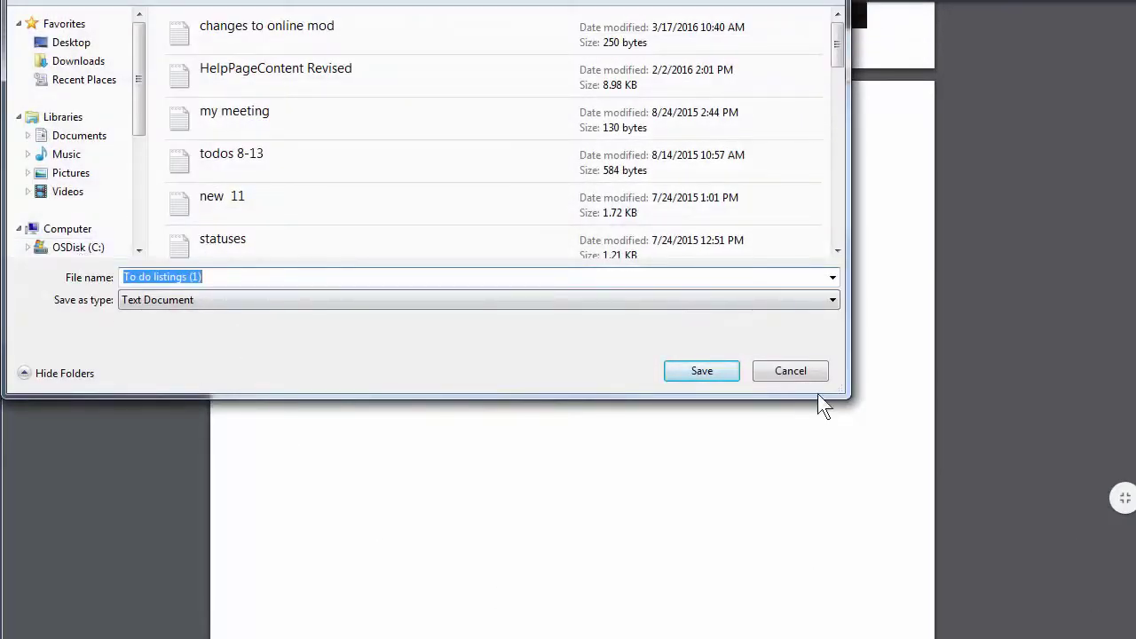
{"action": "left_click", "coordinate": [807, 373]}
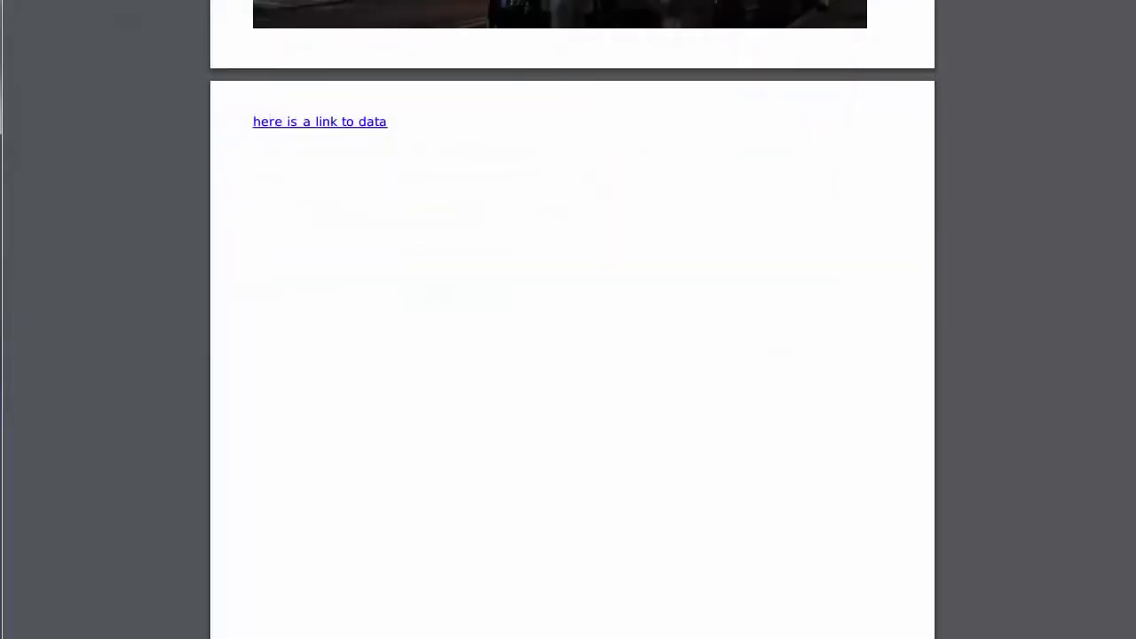
{"action": "key", "text": "alt+Left"}
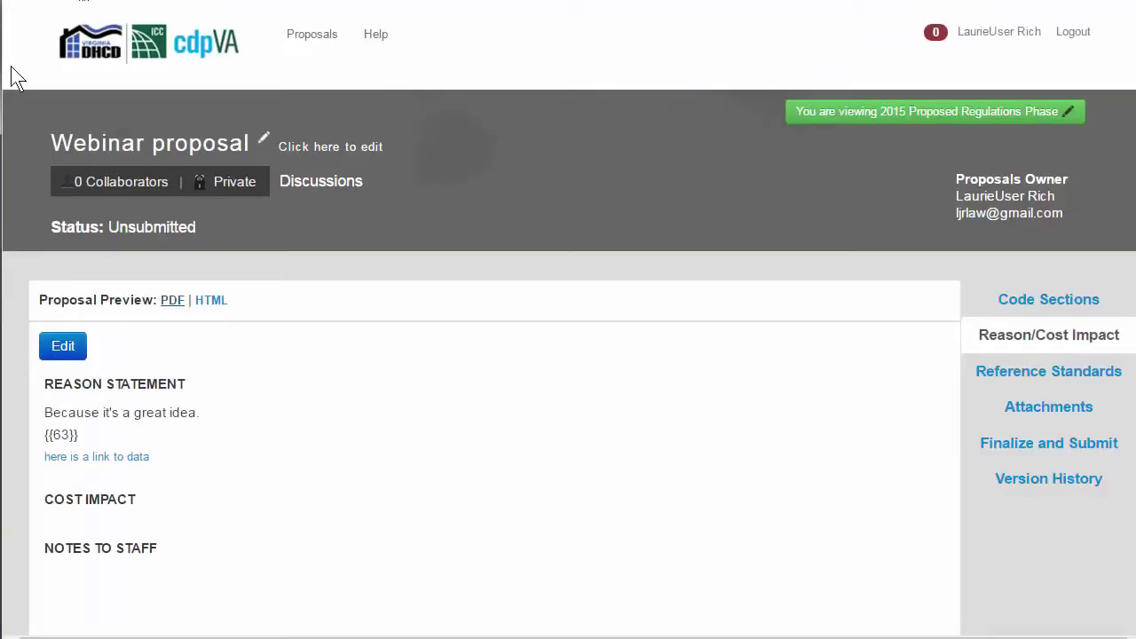
Step: Review the proposal's Code Sections, Reason/Cost Impact, Reference Standards and Attachments pages
{"action": "left_click", "coordinate": [1065, 303]}
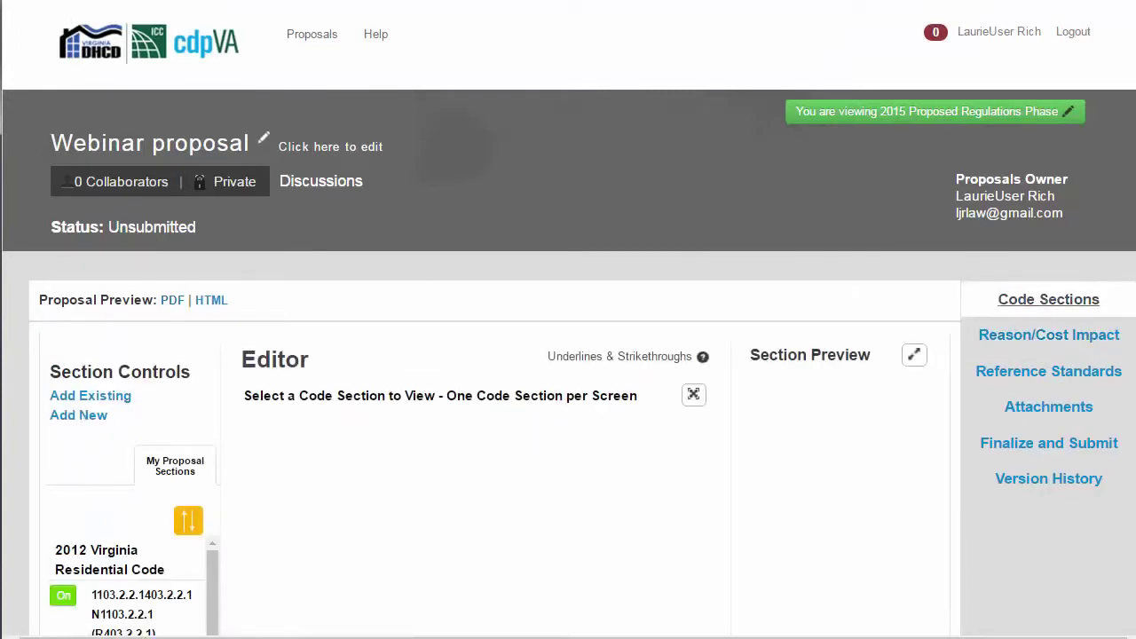
{"action": "left_click", "coordinate": [1078, 346]}
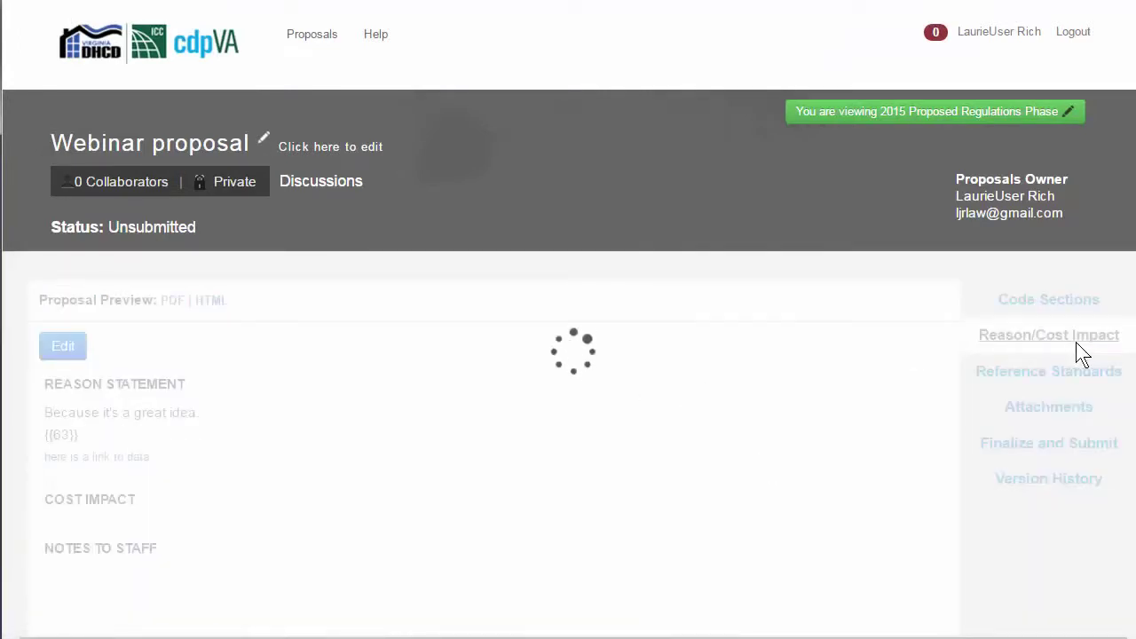
{"action": "scroll", "coordinate": [109, 516], "scroll_direction": "down", "scroll_amount": 3}
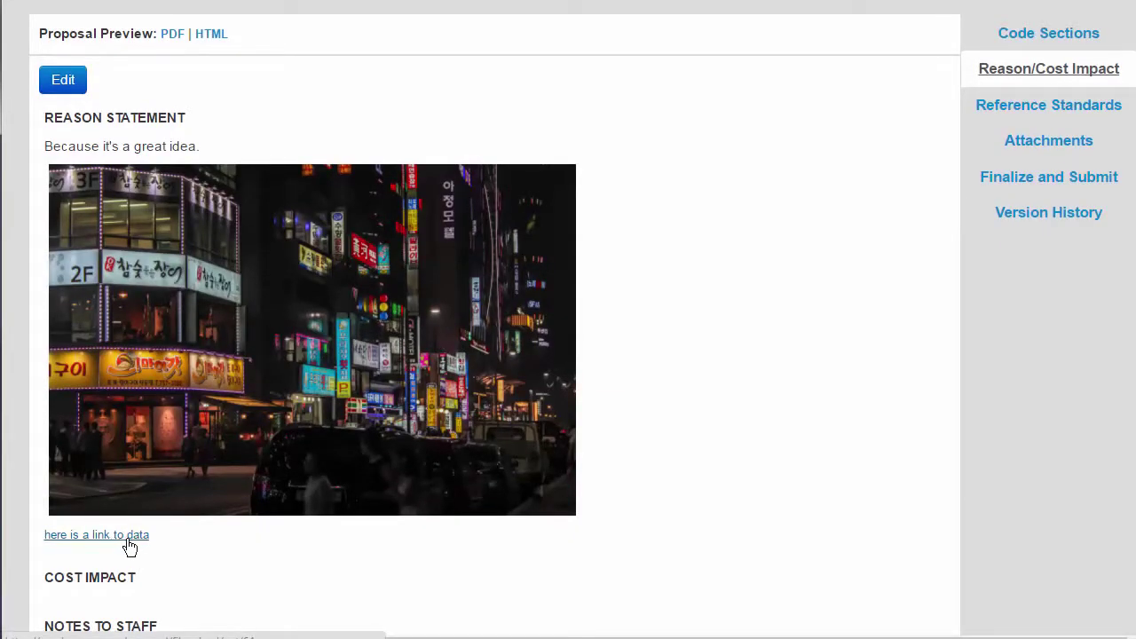
{"action": "left_click", "coordinate": [1034, 106]}
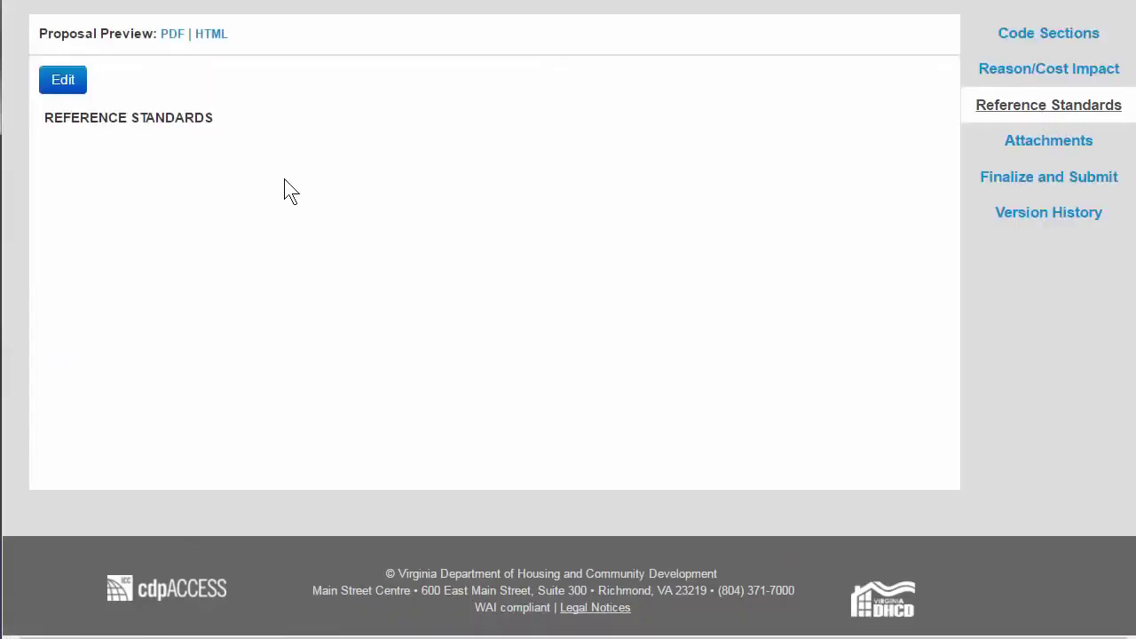
{"action": "left_click", "coordinate": [1056, 142]}
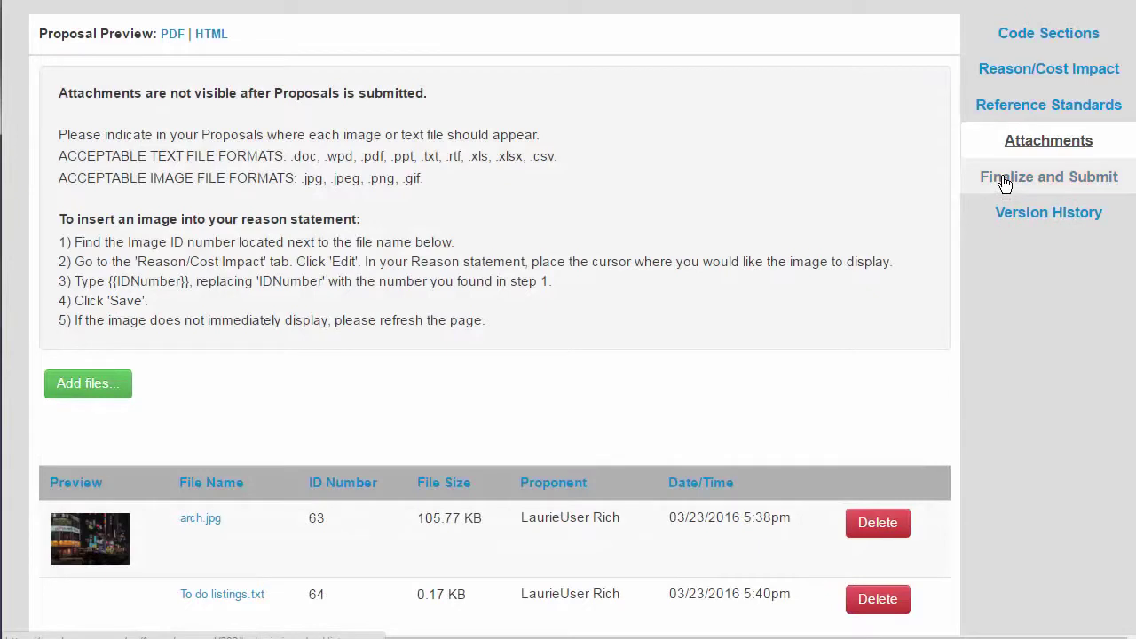
Step: Go to Finalize and Submit, open the proponent's email for editing and save it
{"action": "left_click", "coordinate": [1043, 190]}
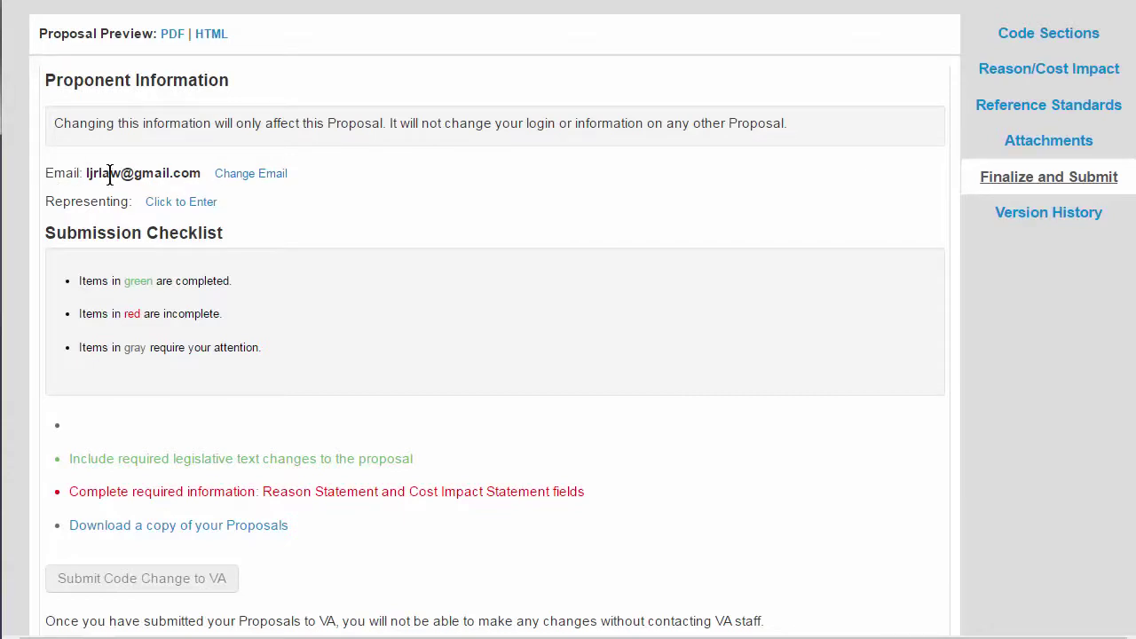
{"action": "left_click", "coordinate": [266, 180]}
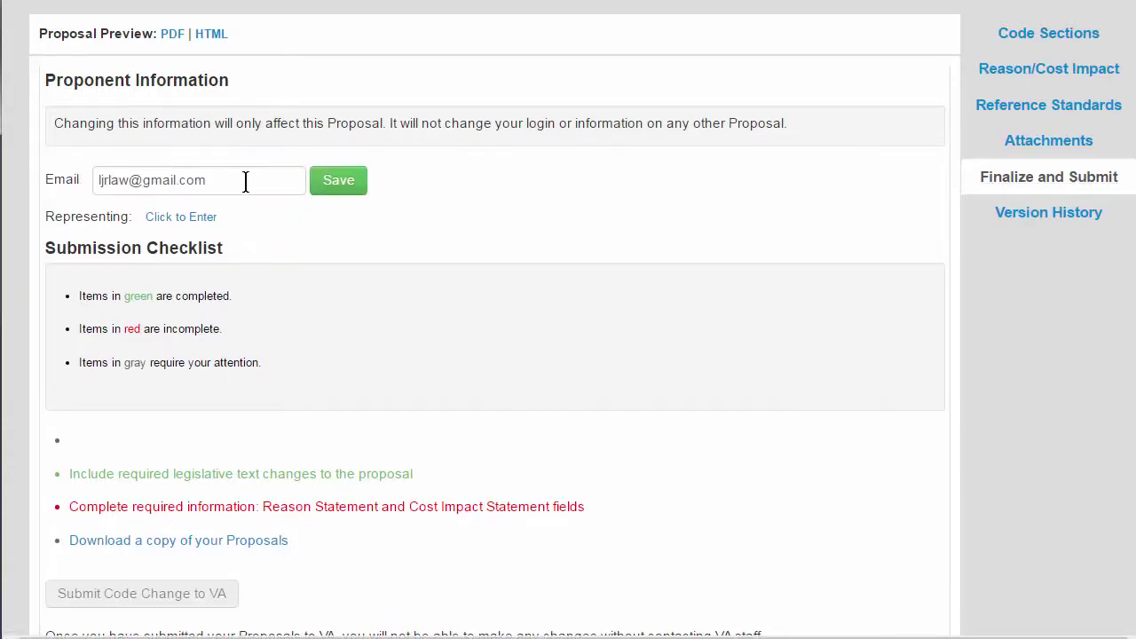
{"action": "left_click_drag", "start_coordinate": [246, 177], "coordinate": [31, 182]}
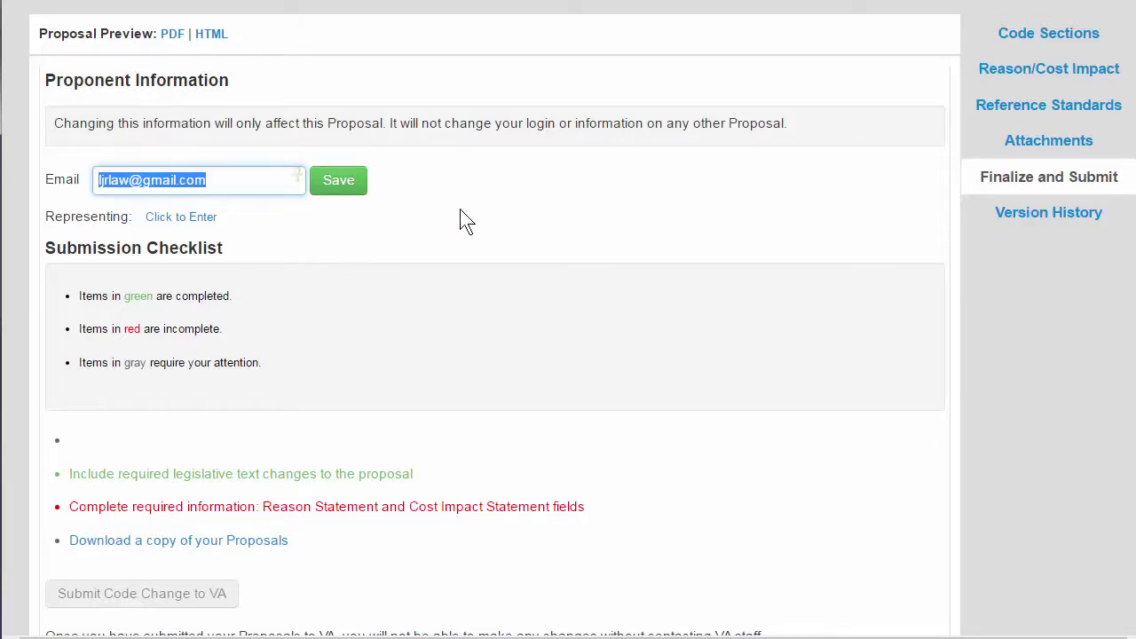
{"action": "left_click", "coordinate": [341, 184]}
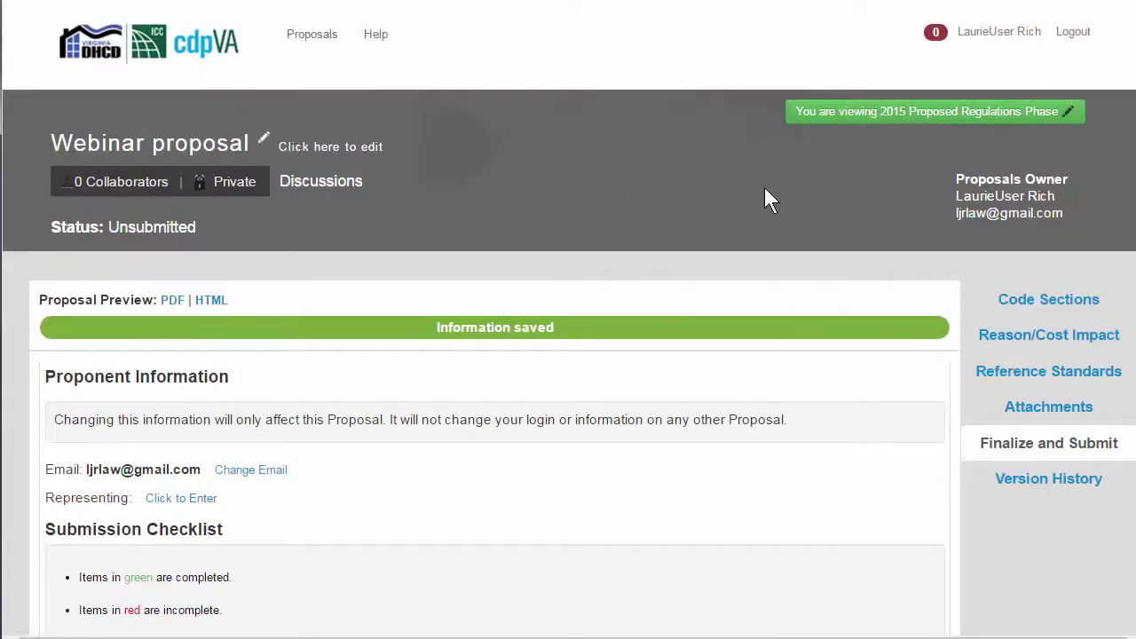
Step: Set the proponent's Representing entry to "Company X, Inc." and save it
{"action": "scroll", "coordinate": [394, 477], "scroll_direction": "down", "scroll_amount": 4}
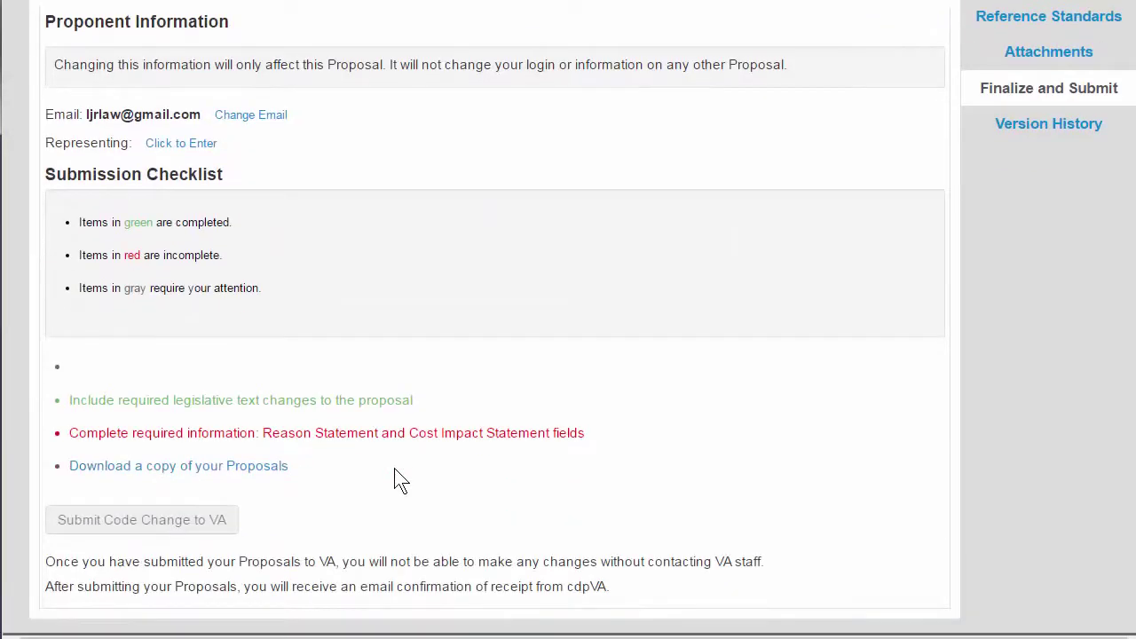
{"action": "scroll", "coordinate": [167, 151], "scroll_direction": "down", "scroll_amount": 1}
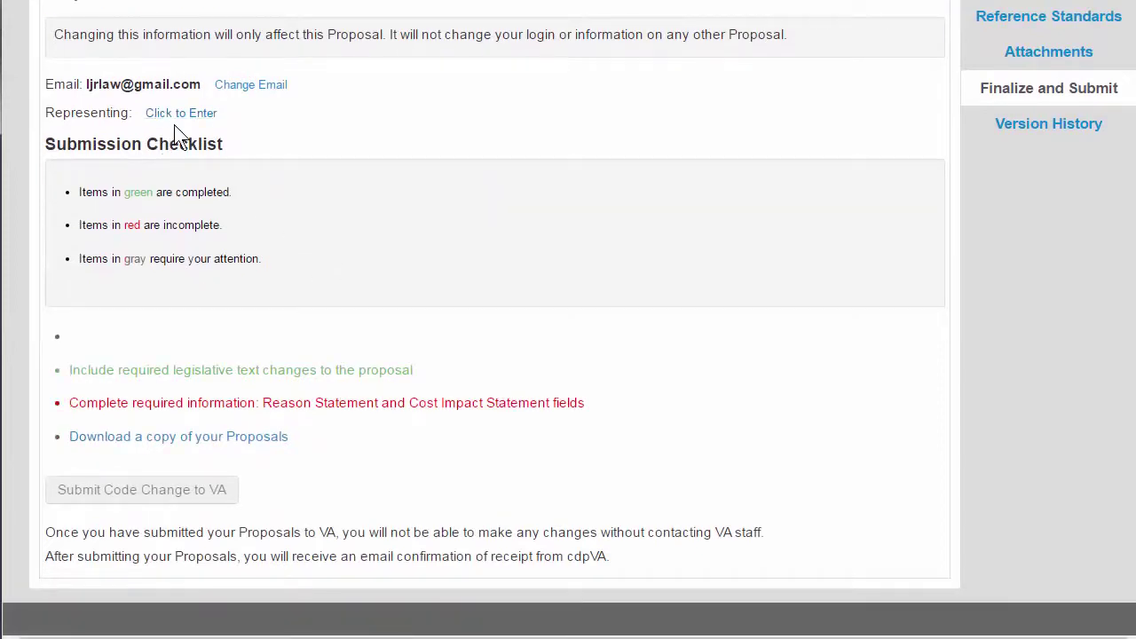
{"action": "left_click", "coordinate": [180, 113]}
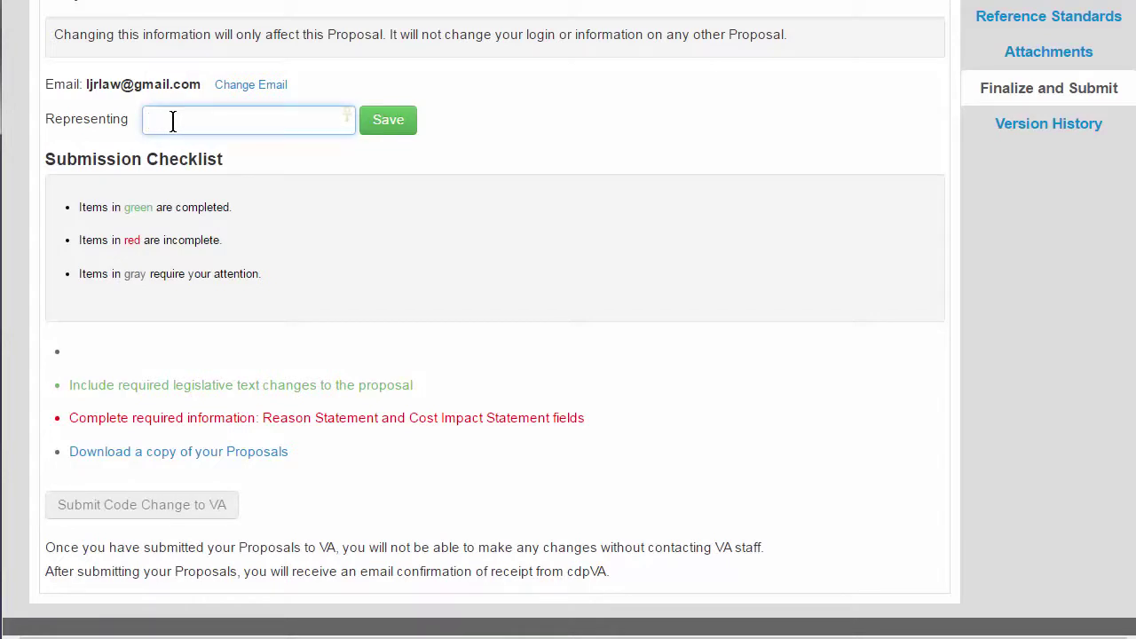
{"action": "type", "text": "Compan"}
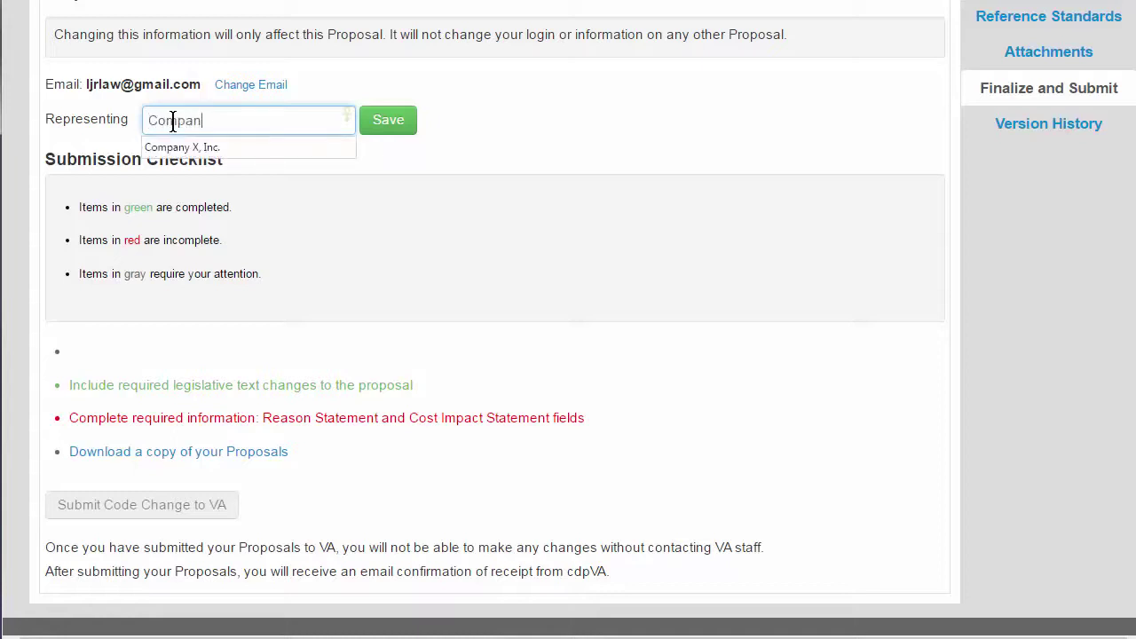
{"action": "type", "text": "y X, Inc"}
{"action": "left_click", "coordinate": [376, 122]}
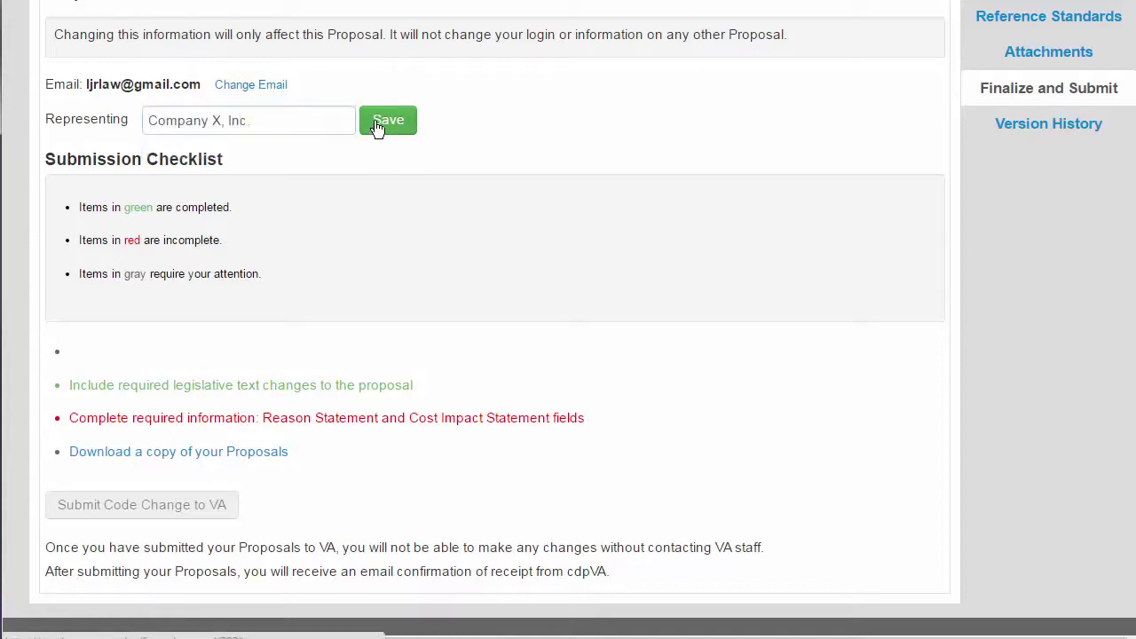
Step: Examine the submission checklist for the status of the legislative text changes and the required statement fields
{"action": "scroll", "coordinate": [380, 513], "scroll_direction": "down", "scroll_amount": 3}
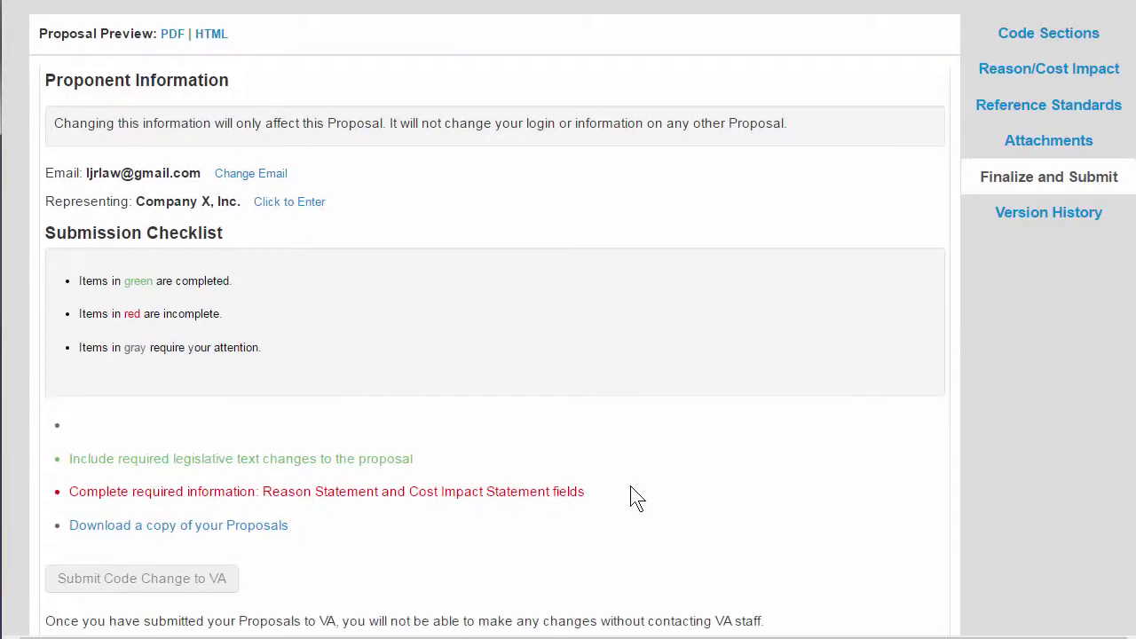
{"action": "scroll", "coordinate": [632, 502], "scroll_direction": "down", "scroll_amount": 2}
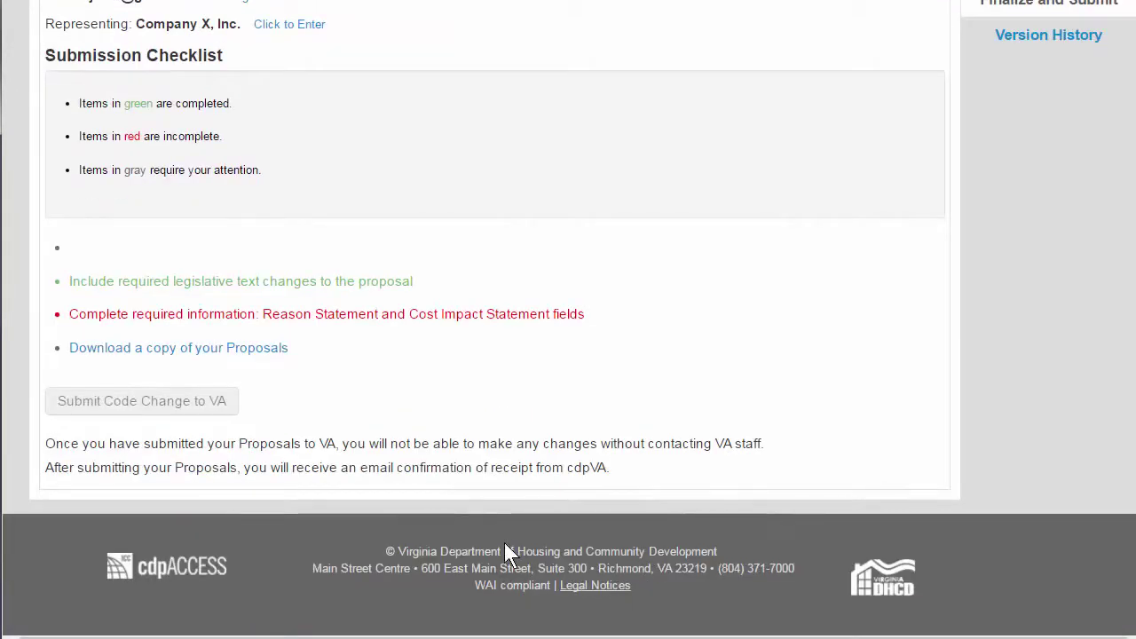
{"action": "left_click_drag", "start_coordinate": [74, 281], "coordinate": [444, 279]}
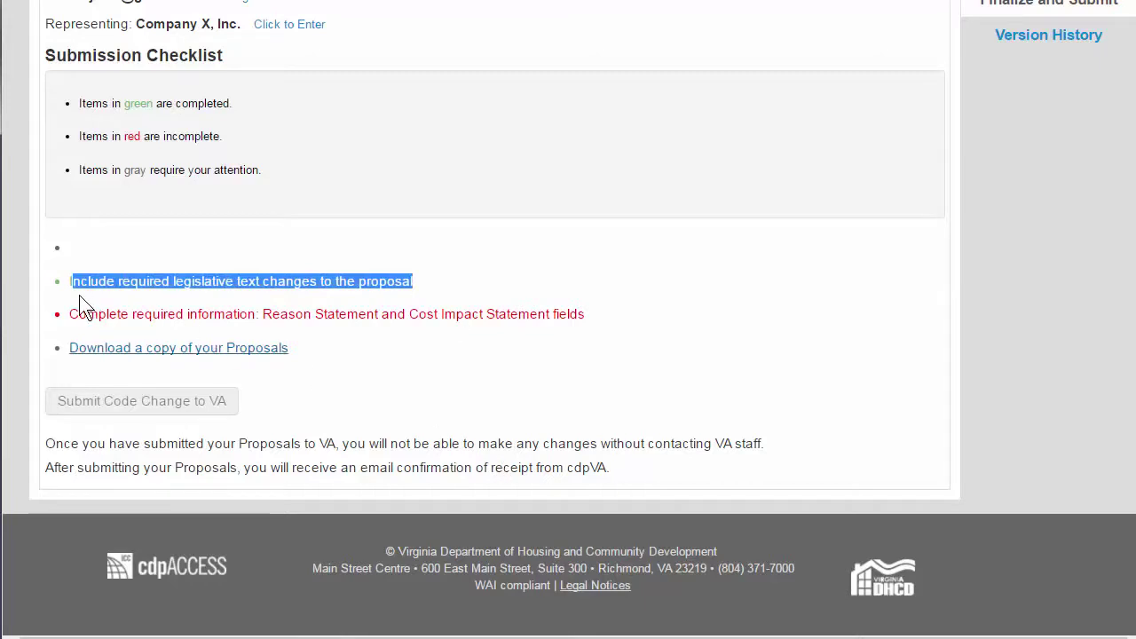
{"action": "left_click_drag", "start_coordinate": [70, 315], "coordinate": [586, 314]}
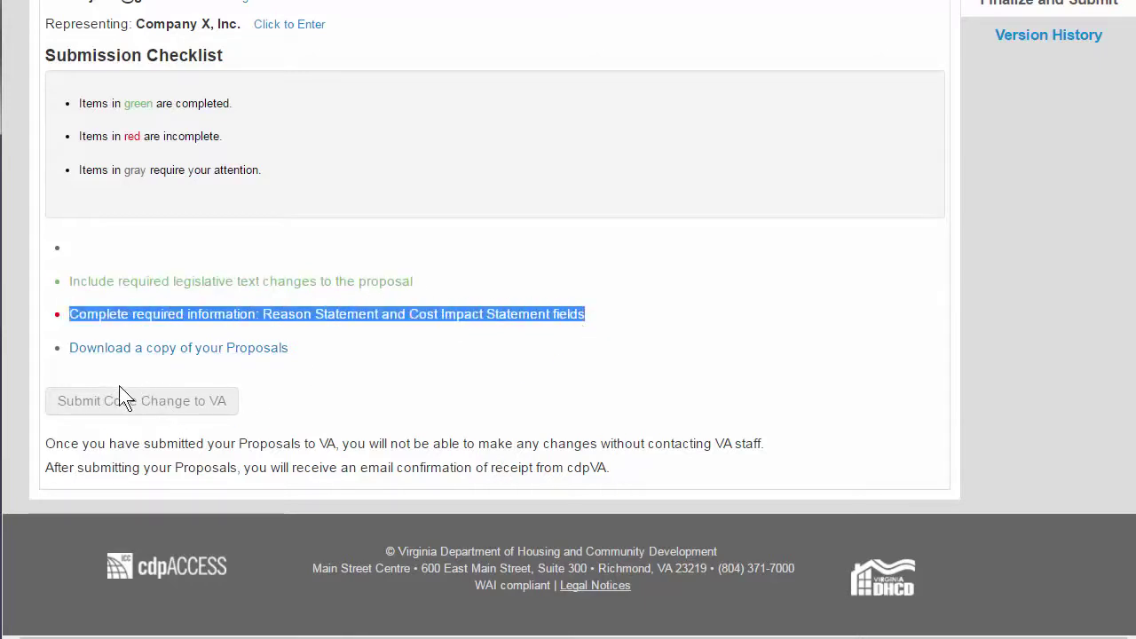
{"action": "left_click", "coordinate": [360, 388]}
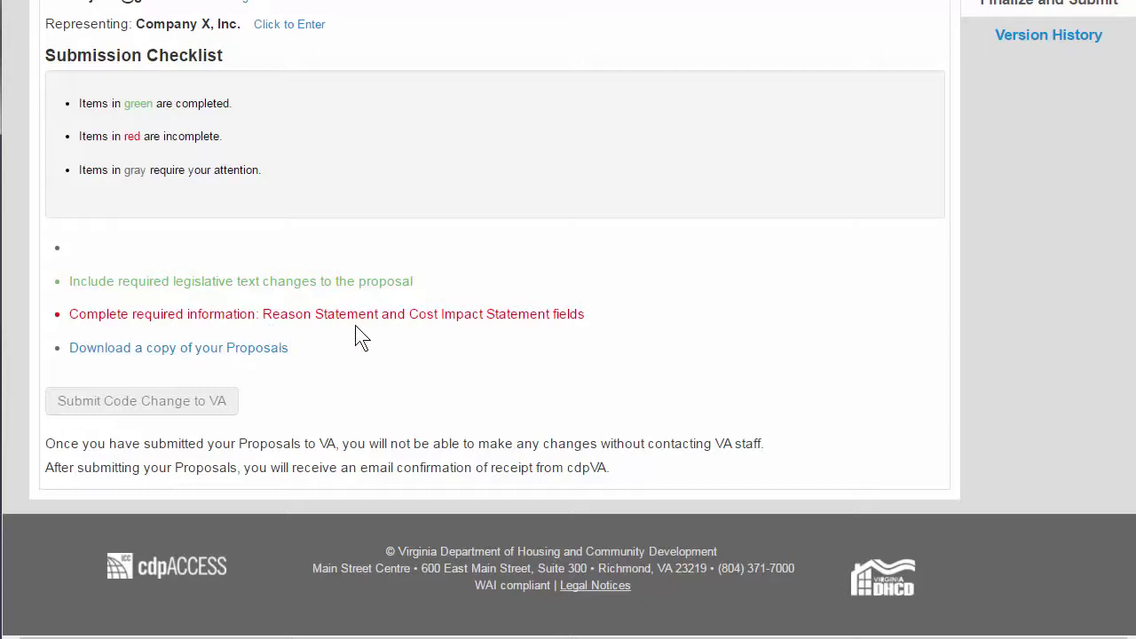
{"action": "scroll", "coordinate": [836, 443], "scroll_direction": "up", "scroll_amount": 3}
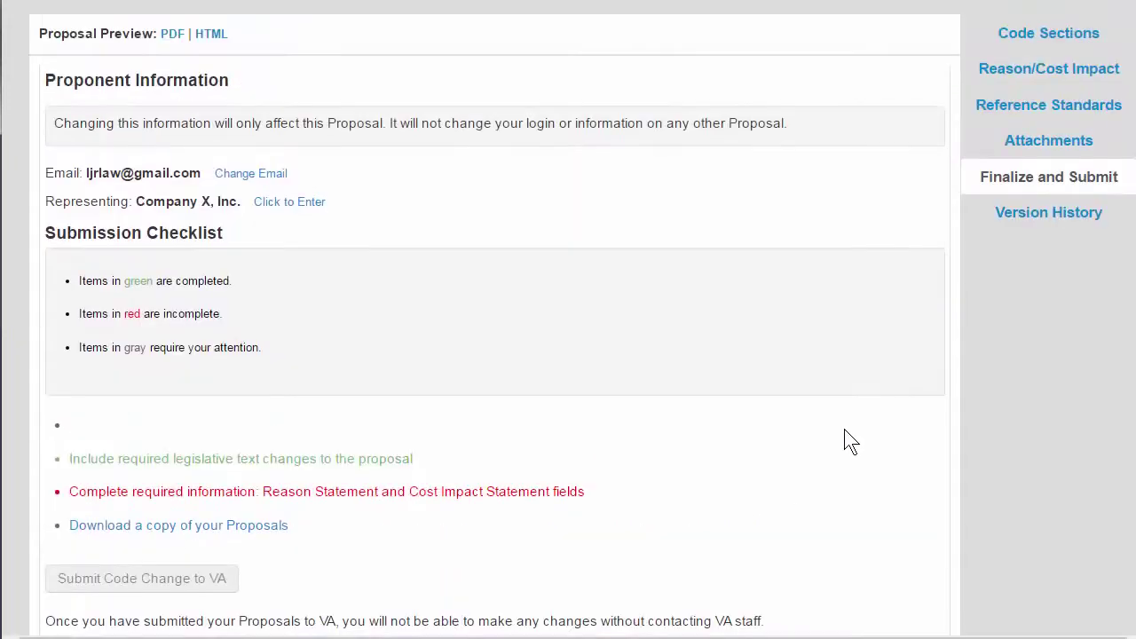
Step: Enter "This costs nothing to impliment" as the proposal's Cost Impact statement and save it
{"action": "left_click", "coordinate": [1062, 71]}
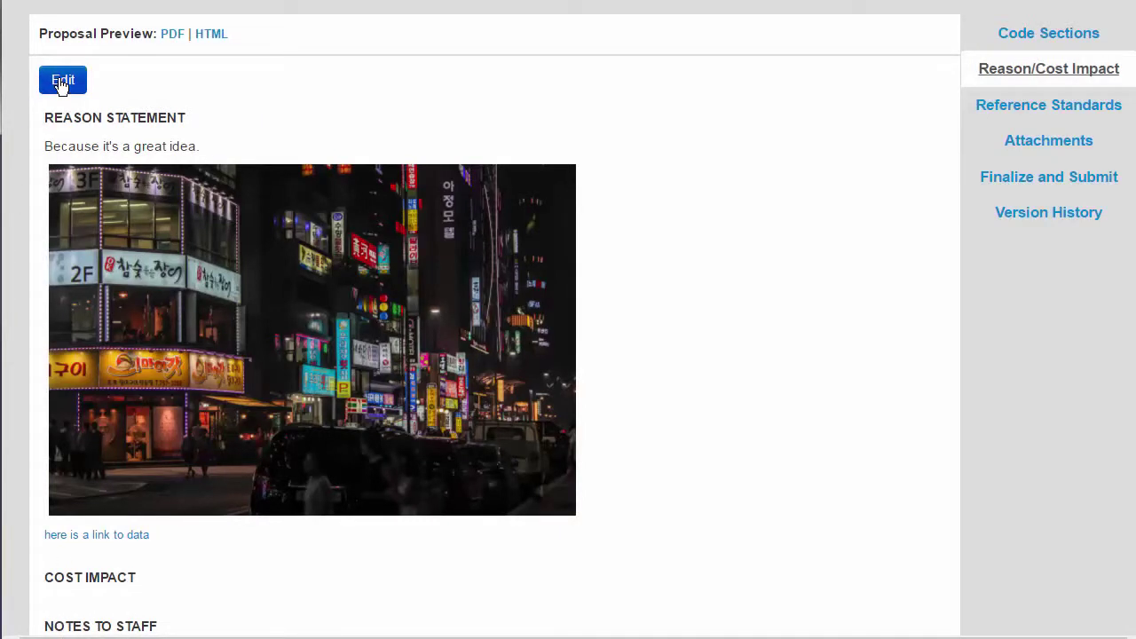
{"action": "left_click", "coordinate": [62, 82]}
{"action": "scroll", "coordinate": [342, 538], "scroll_direction": "down", "scroll_amount": 5}
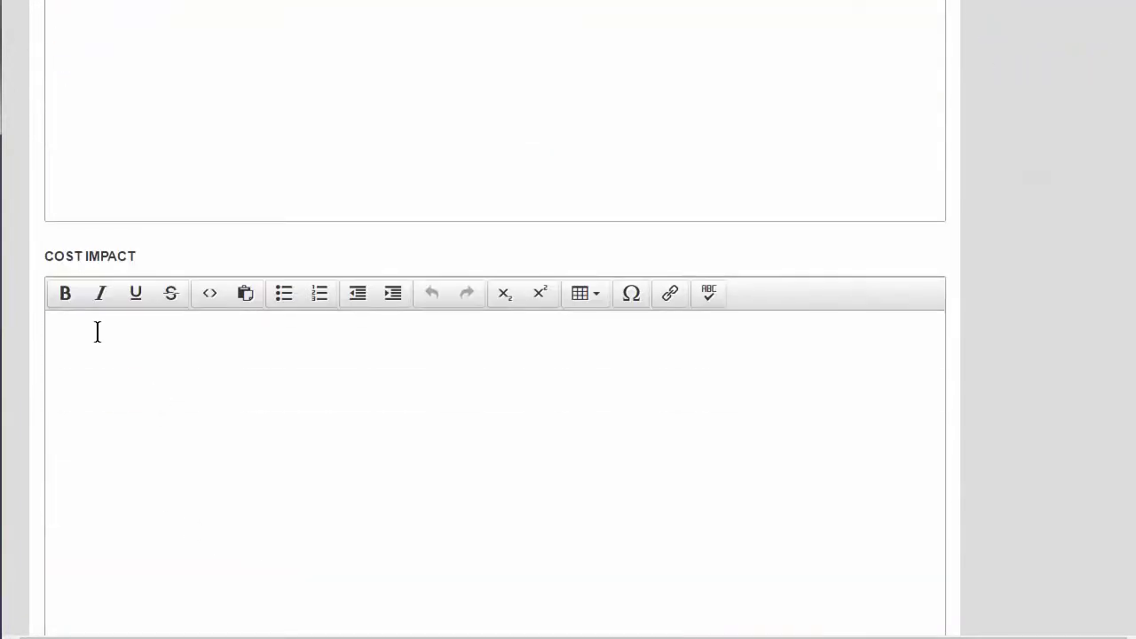
{"action": "left_click", "coordinate": [91, 328]}
{"action": "type", "text": "This costs nothing to impliment"}
{"action": "scroll", "coordinate": [109, 569], "scroll_direction": "down", "scroll_amount": 5}
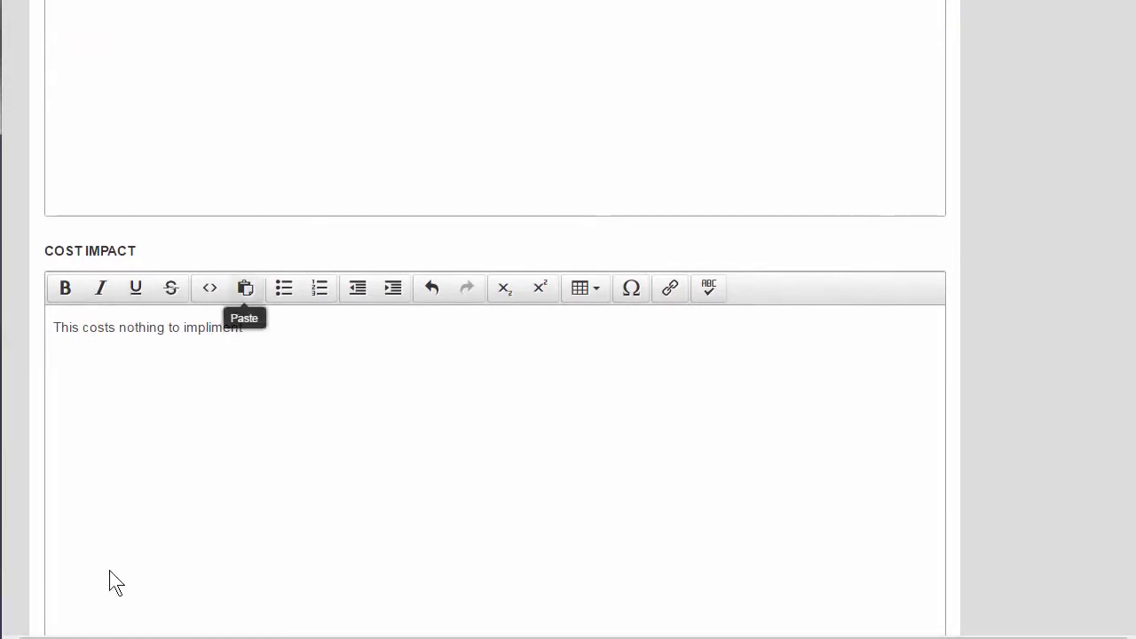
{"action": "scroll", "coordinate": [56, 574], "scroll_direction": "down", "scroll_amount": 4}
{"action": "left_click", "coordinate": [56, 440]}
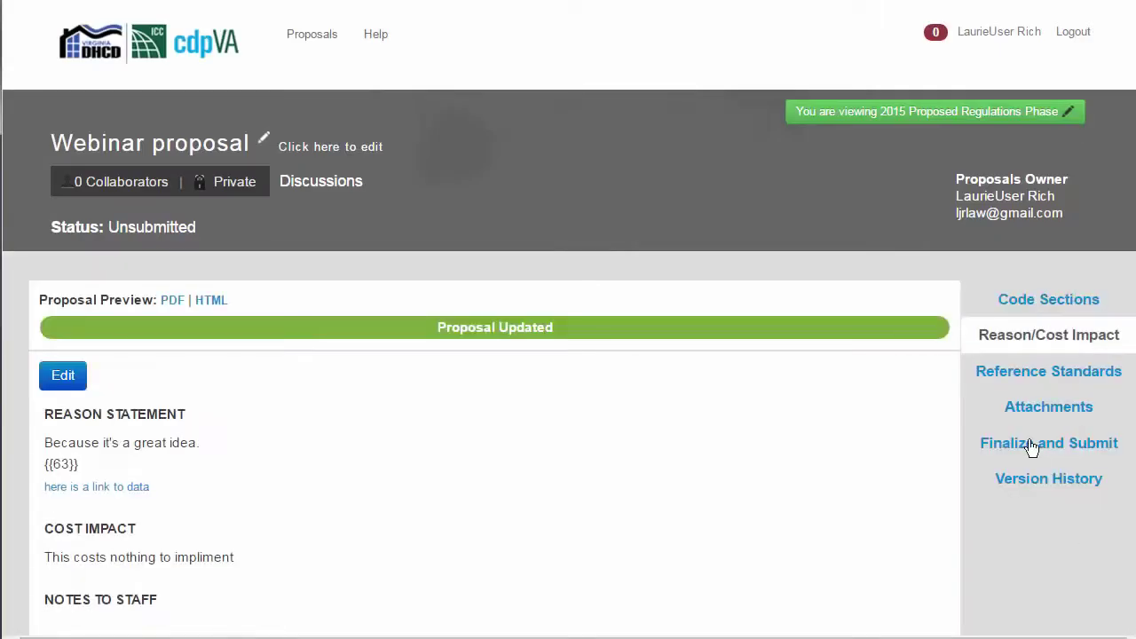
Step: Check the submission checklist under Finalize and Submit, then submit the code change to VA and confirm the submission
{"action": "left_click", "coordinate": [1020, 453]}
{"action": "scroll", "coordinate": [399, 456], "scroll_direction": "down", "scroll_amount": 5}
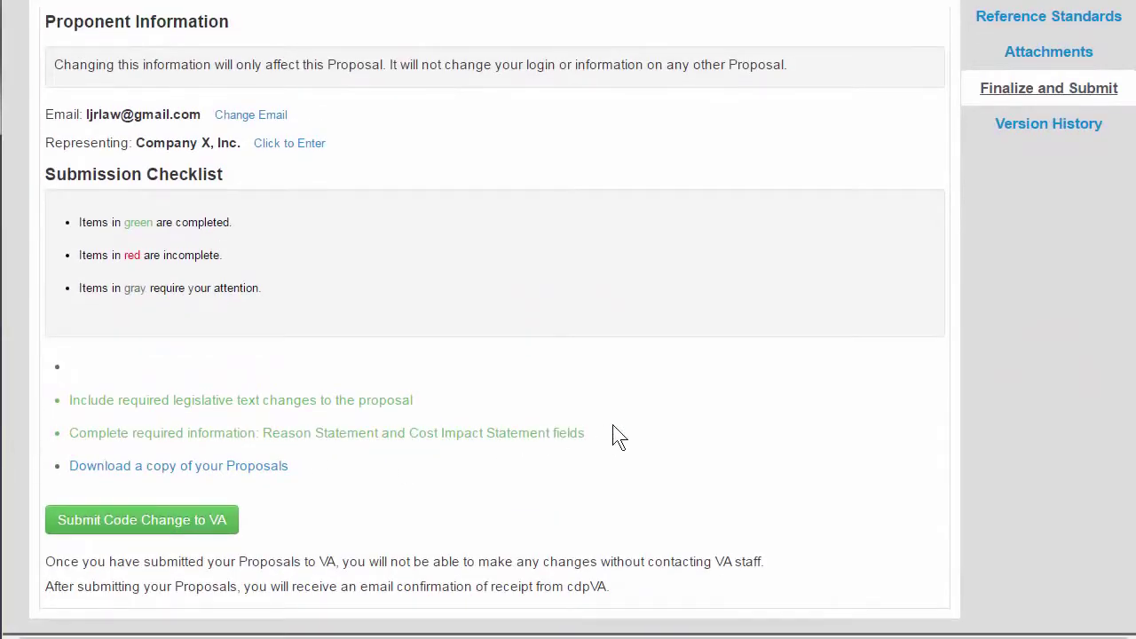
{"action": "scroll", "coordinate": [162, 418], "scroll_direction": "down", "scroll_amount": 1}
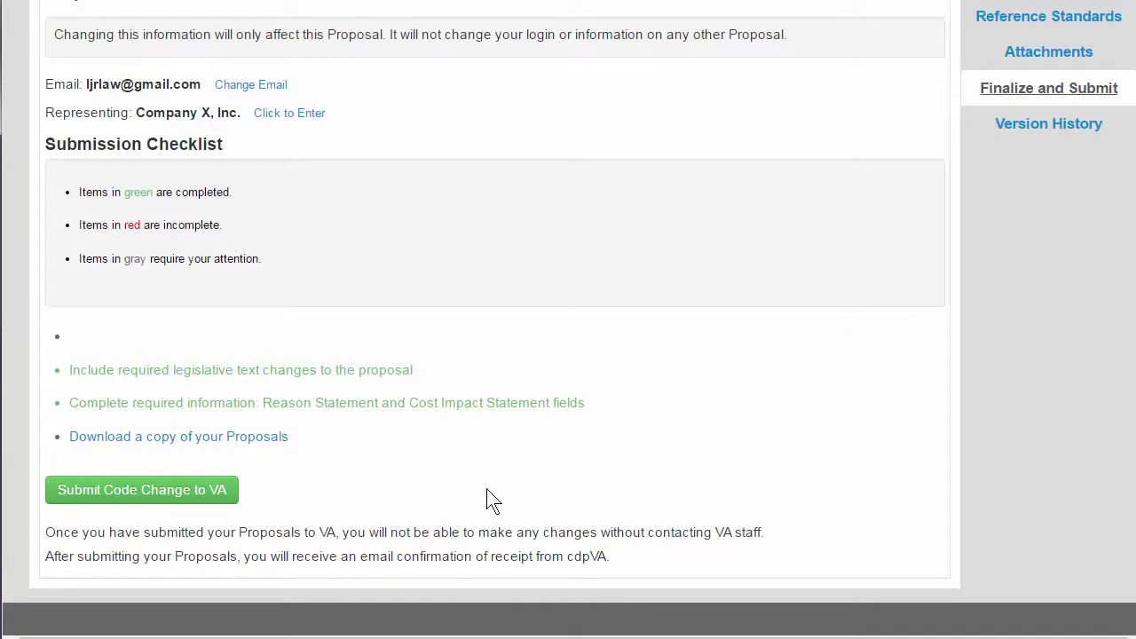
{"action": "left_click", "coordinate": [131, 497]}
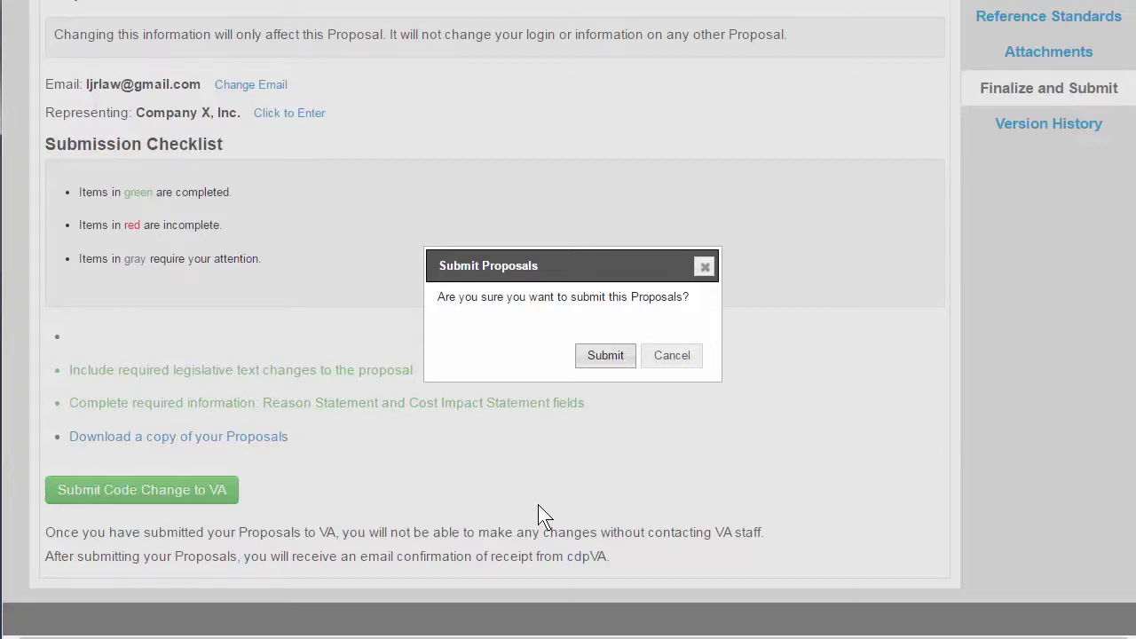
{"action": "left_click", "coordinate": [607, 357]}
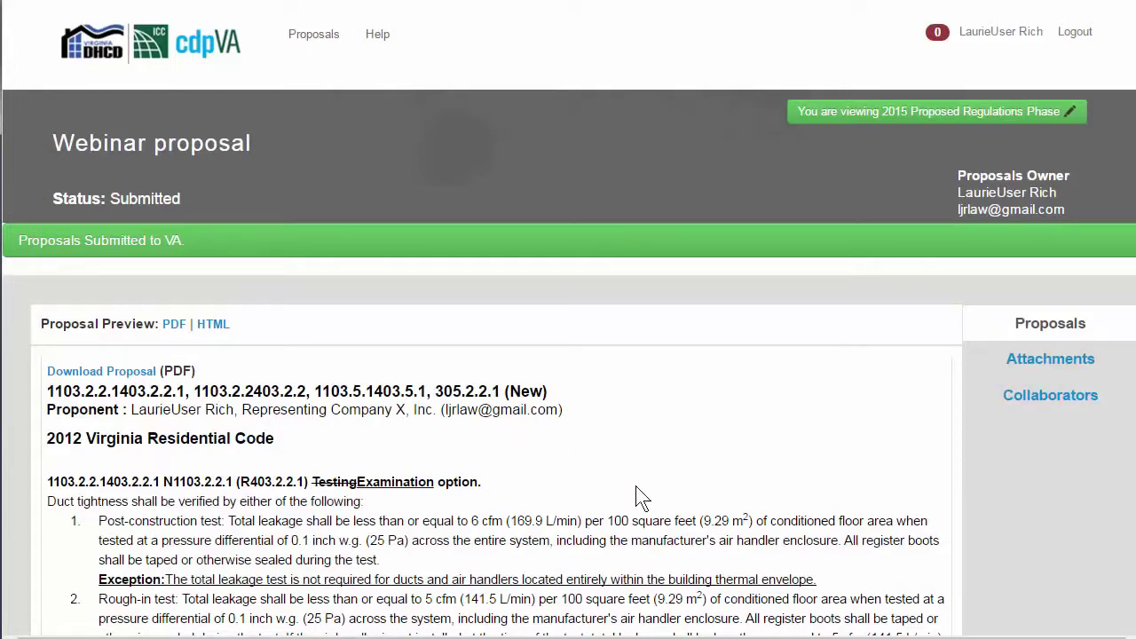
Step: Review the submitted proposal's status, code sections, reason statement and cost impact
{"action": "left_click_drag", "start_coordinate": [50, 199], "coordinate": [185, 195]}
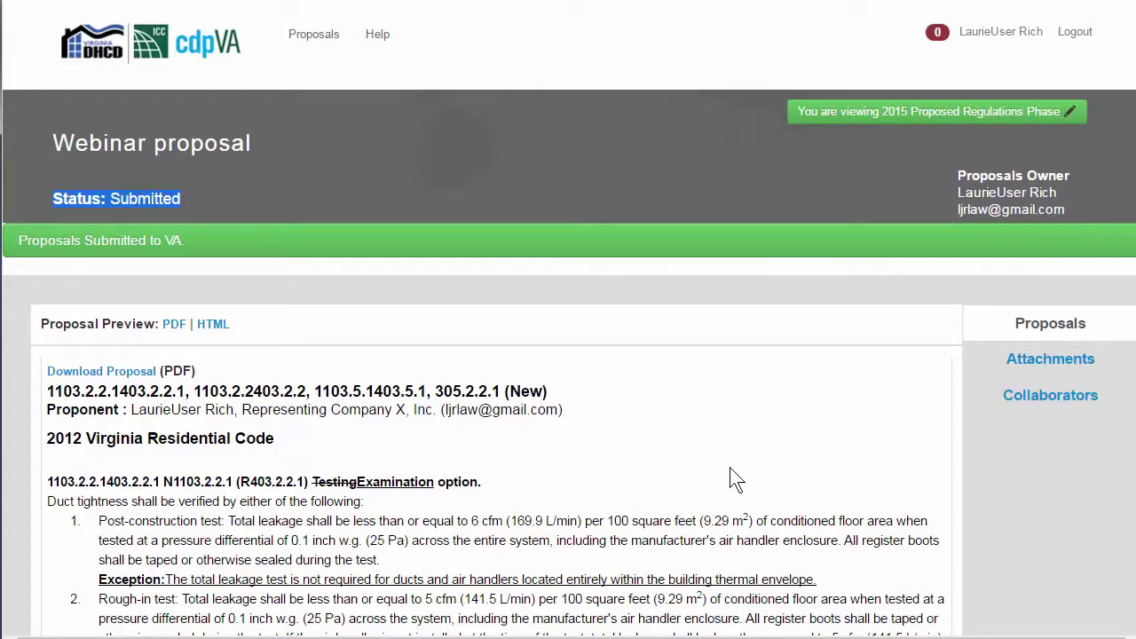
{"action": "left_click", "coordinate": [633, 488]}
{"action": "scroll", "coordinate": [646, 404], "scroll_direction": "down", "scroll_amount": 1}
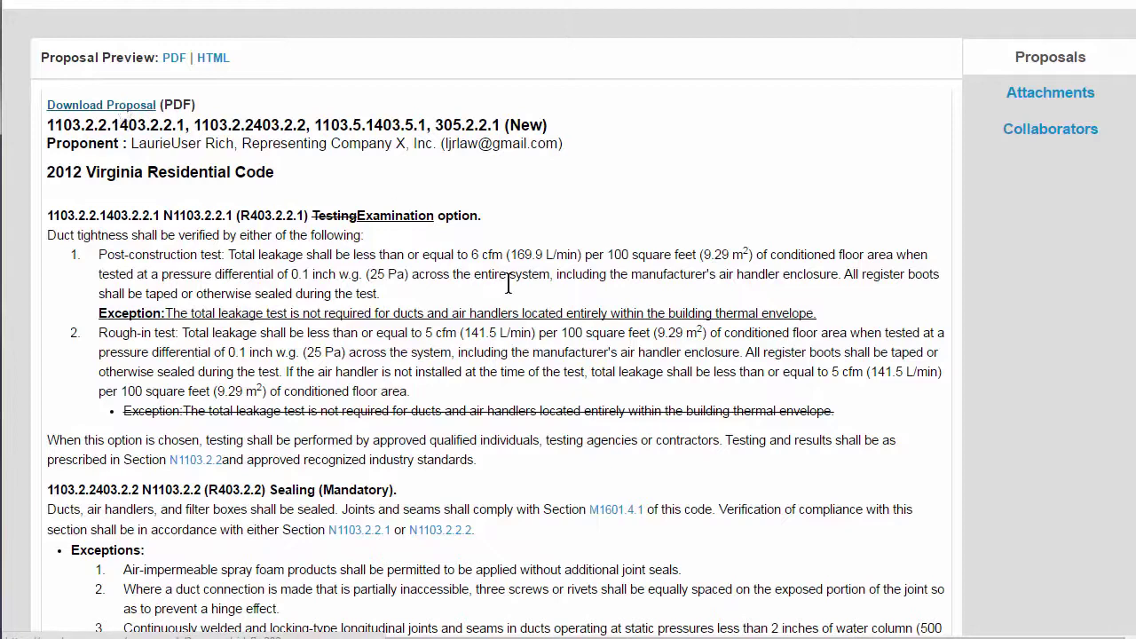
{"action": "scroll", "coordinate": [513, 296], "scroll_direction": "down", "scroll_amount": 3}
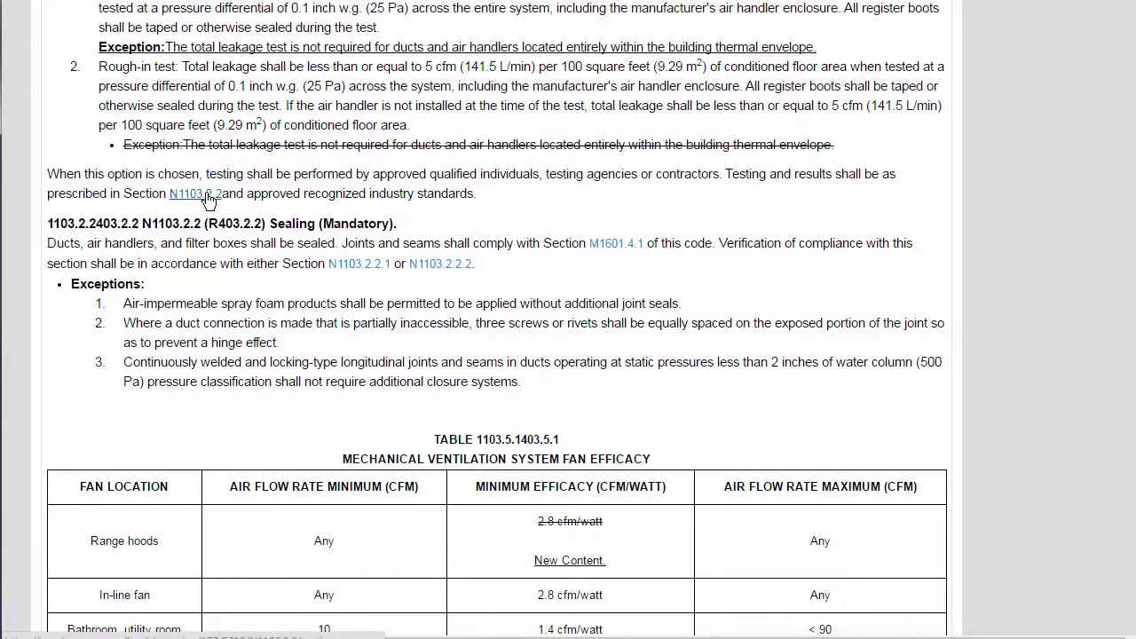
{"action": "scroll", "coordinate": [575, 346], "scroll_direction": "down", "scroll_amount": 7}
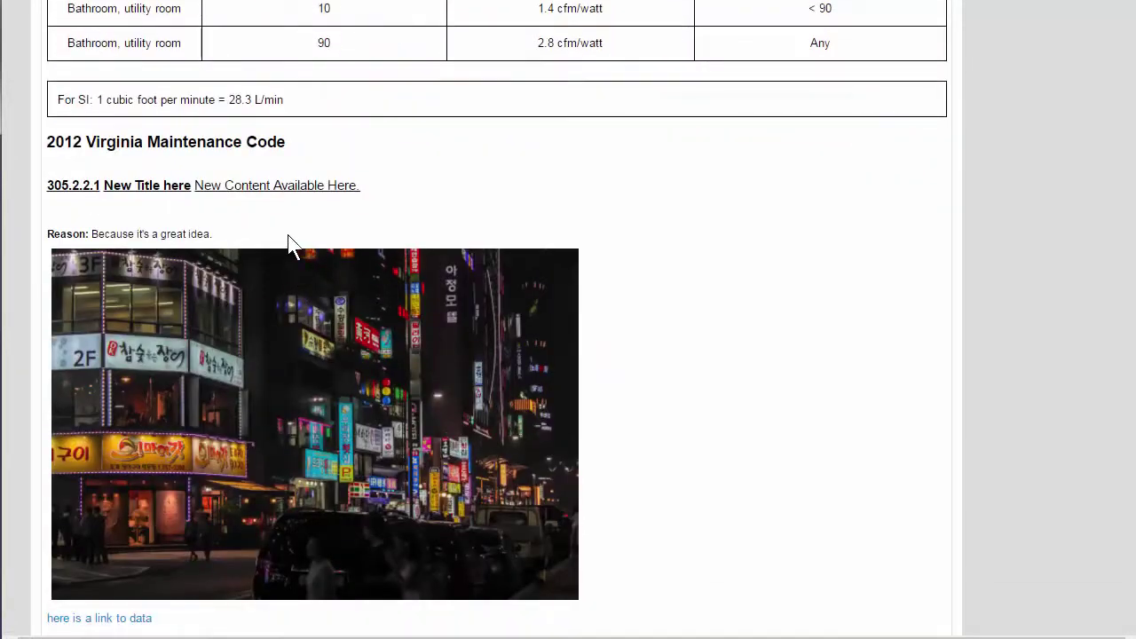
{"action": "scroll", "coordinate": [248, 278], "scroll_direction": "down", "scroll_amount": 3}
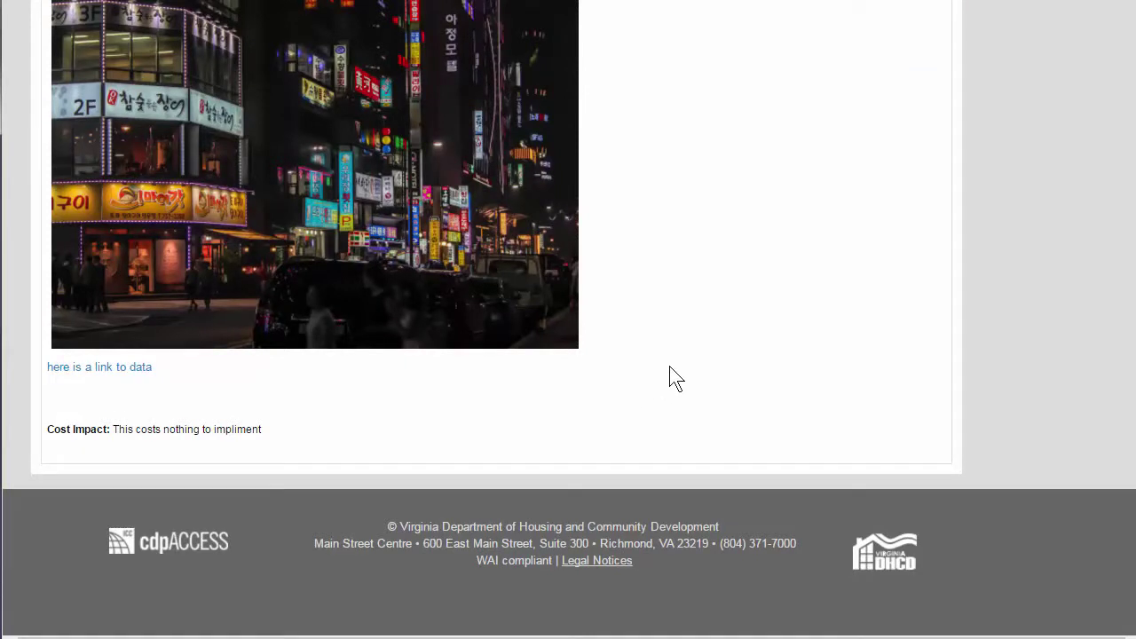
{"action": "scroll", "coordinate": [699, 400], "scroll_direction": "up", "scroll_amount": 10}
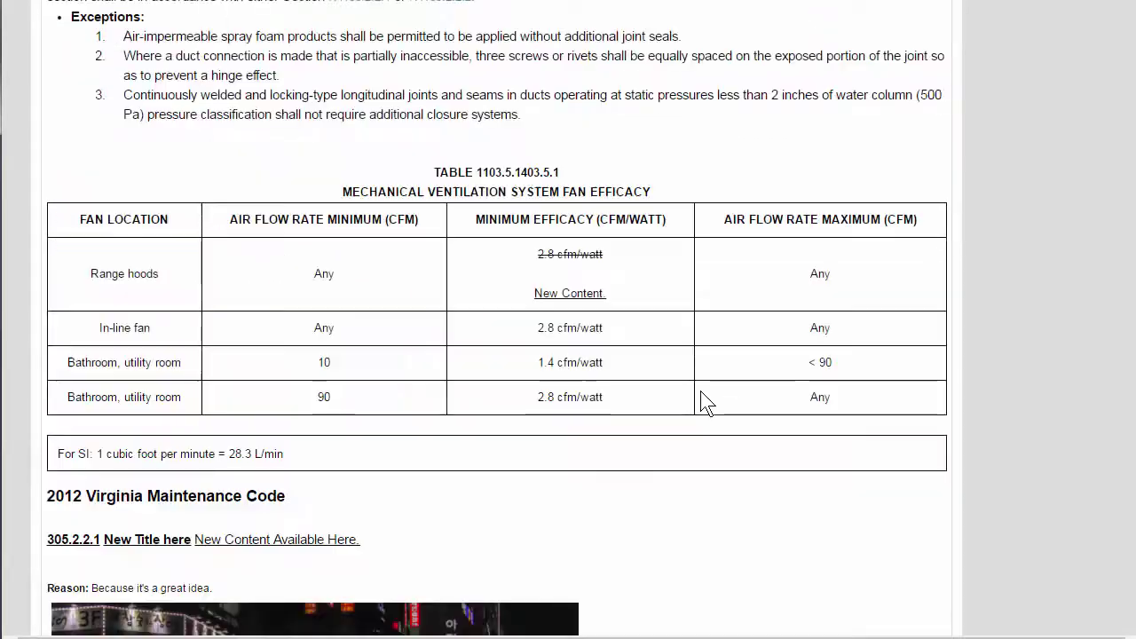
{"action": "scroll", "coordinate": [701, 401], "scroll_direction": "up", "scroll_amount": 10}
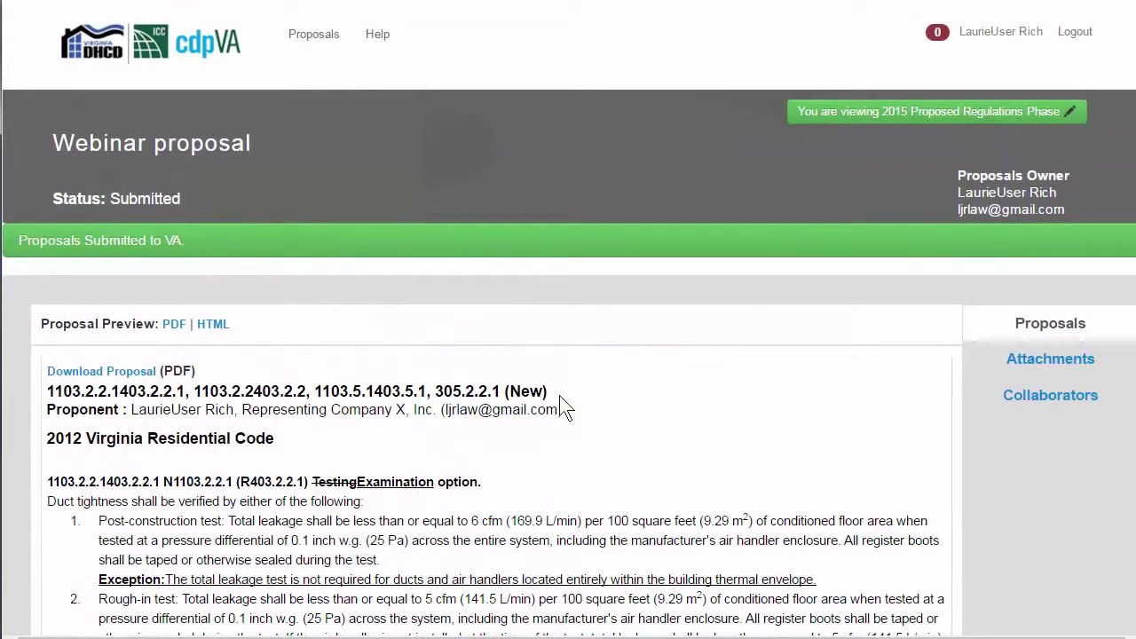